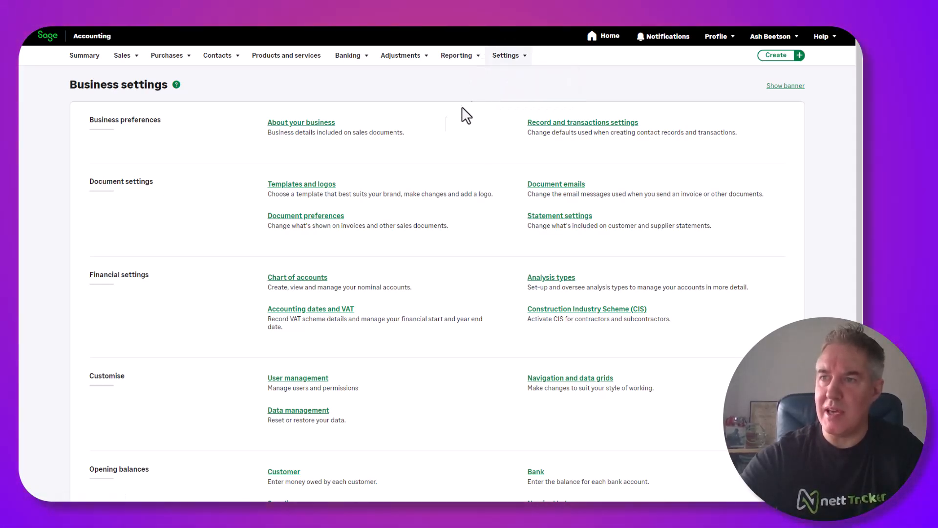
# Step: Open the chart of accounts and search the ledger accounts for "Property"
pyautogui.click(294, 284)
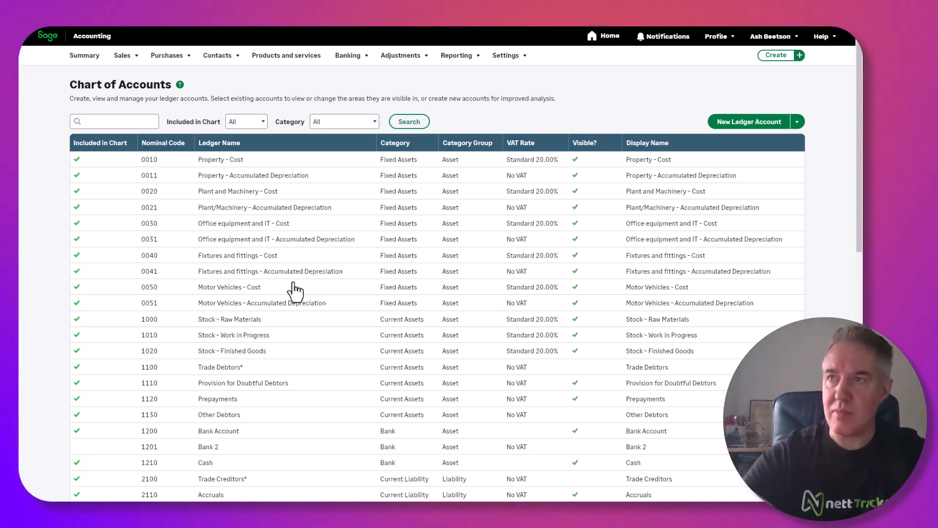
pyautogui.click(110, 120)
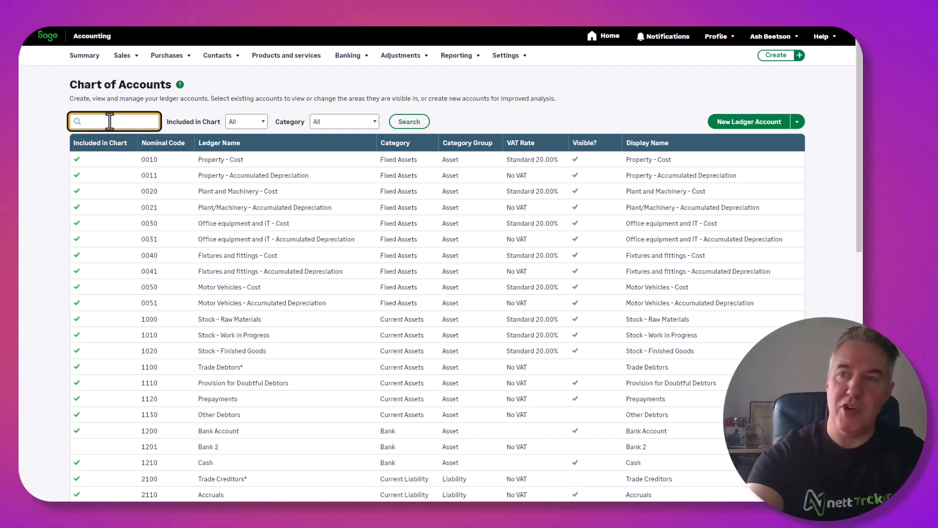
pyautogui.write('Property')
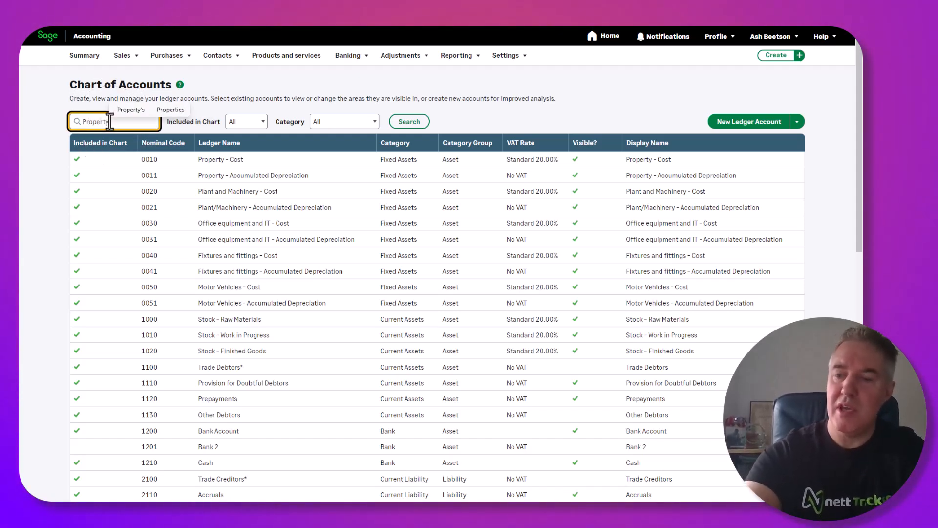
pyautogui.press('Return')
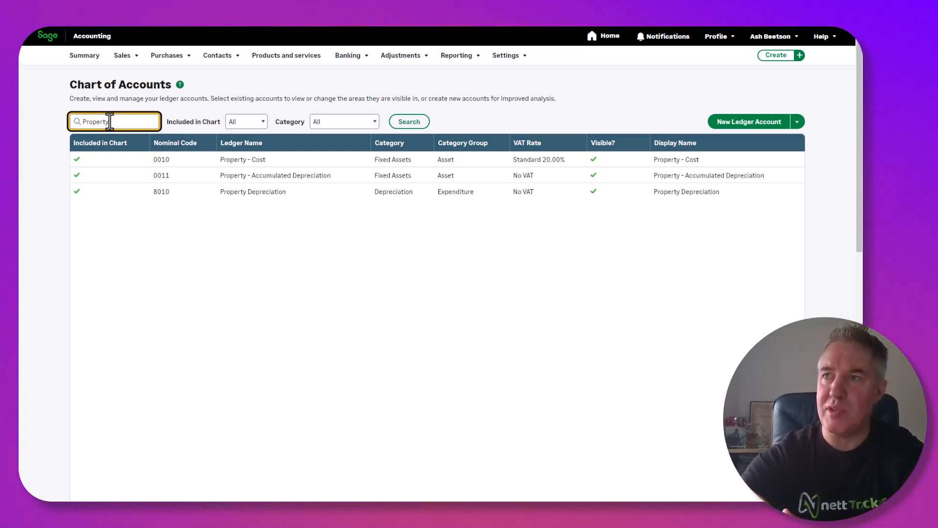
# Step: Clear the search term and list all ledger accounts again
pyautogui.press('BackSpace')
pyautogui.press('BackSpace')
pyautogui.press('BackSpace')
pyautogui.press('BackSpace')
pyautogui.press('BackSpace')
pyautogui.press('BackSpace')
pyautogui.press('BackSpace')
pyautogui.press('BackSpace')
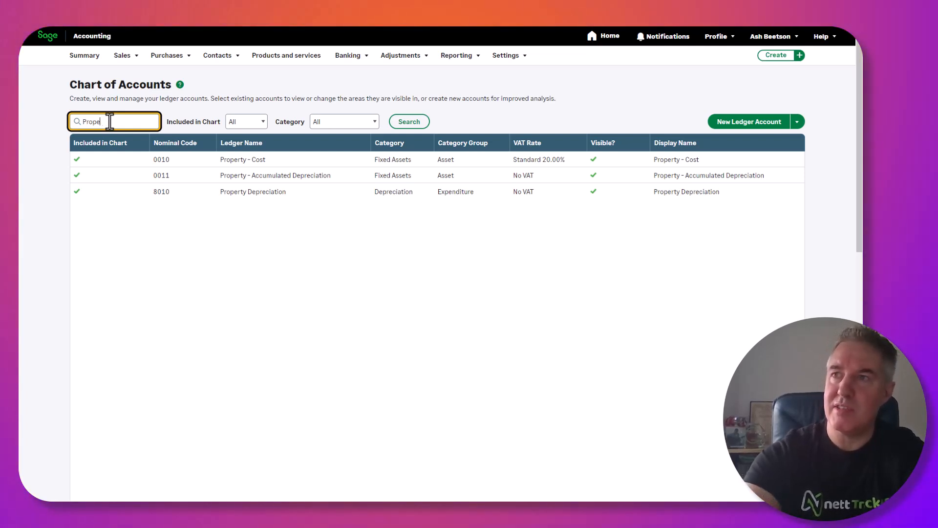
pyautogui.press('Return')
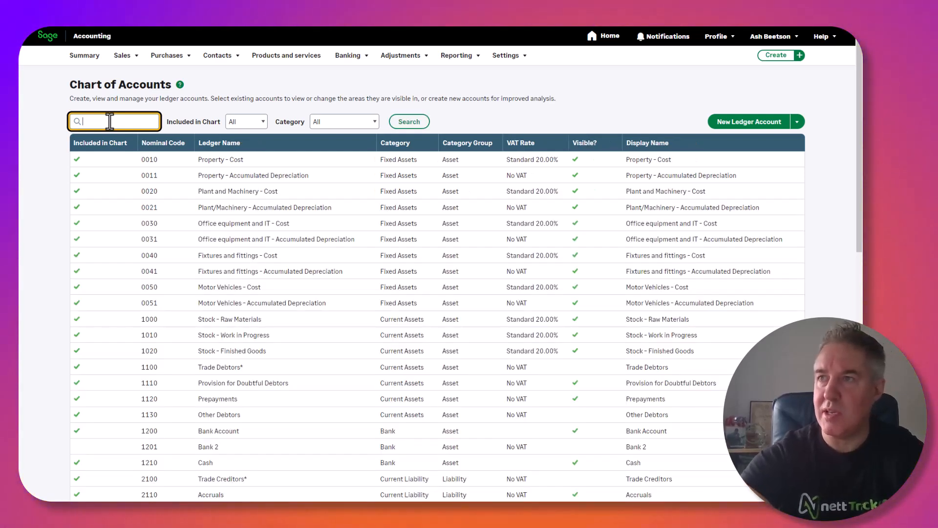
# Step: Filter the chart of accounts to show only the Excluded ledger accounts
pyautogui.click(256, 128)
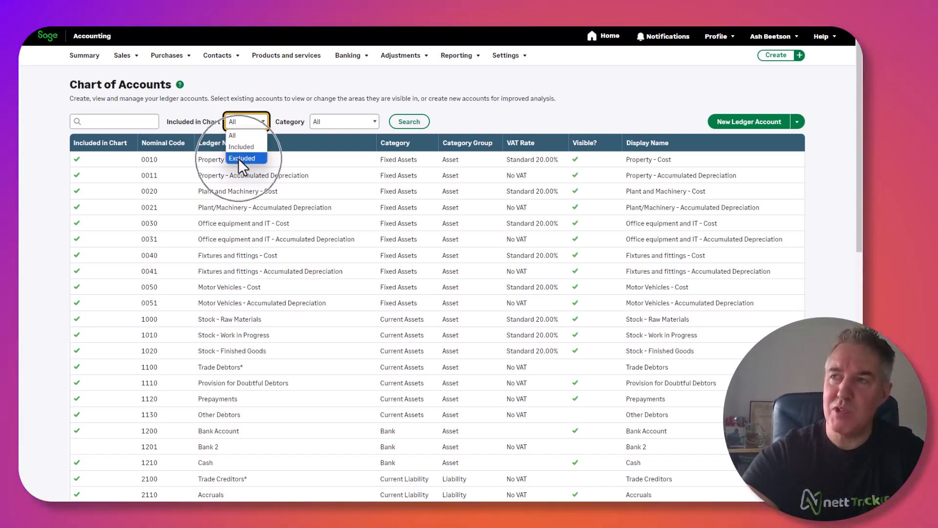
pyautogui.click(240, 157)
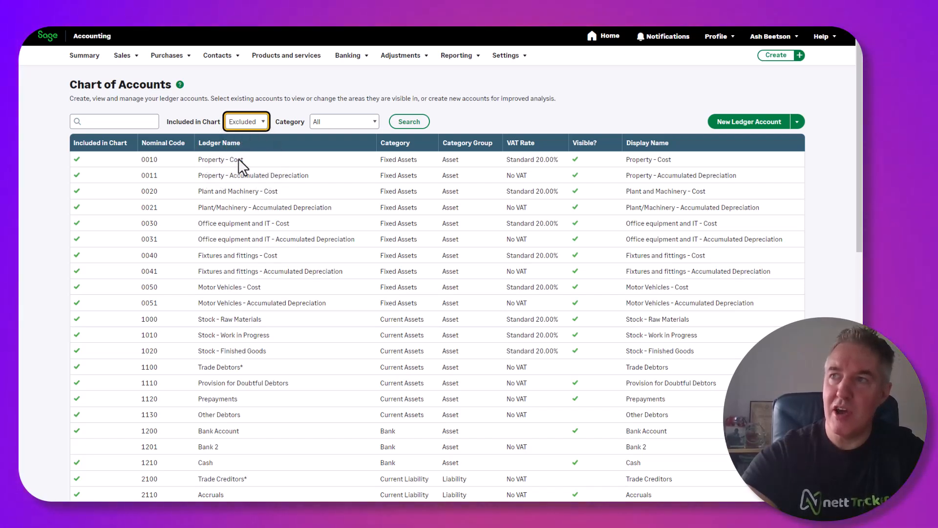
pyautogui.click(408, 125)
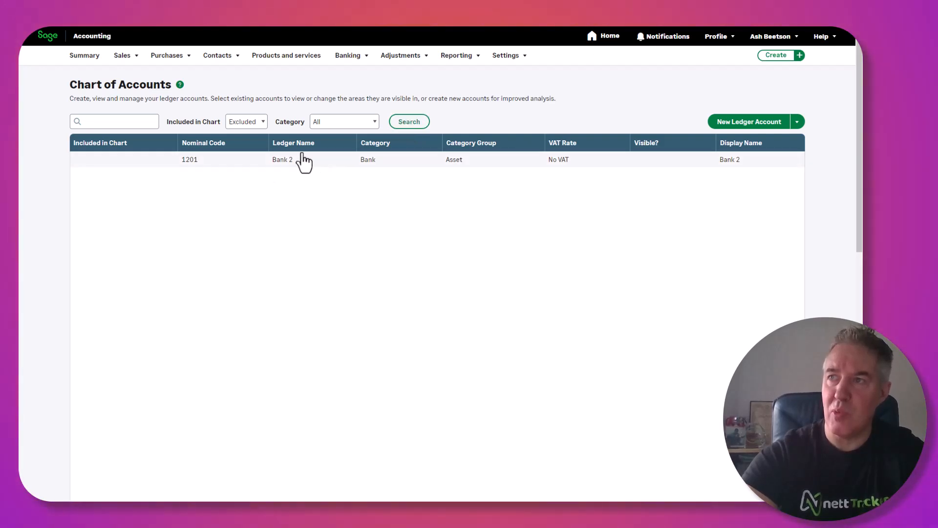
# Step: Reset the Included in Chart filter to All and rerun the search
pyautogui.click(265, 125)
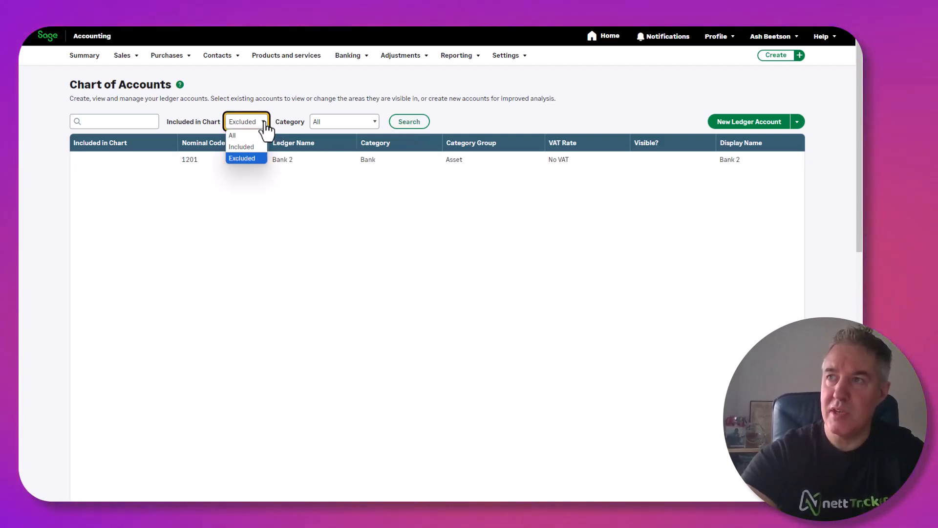
pyautogui.click(236, 136)
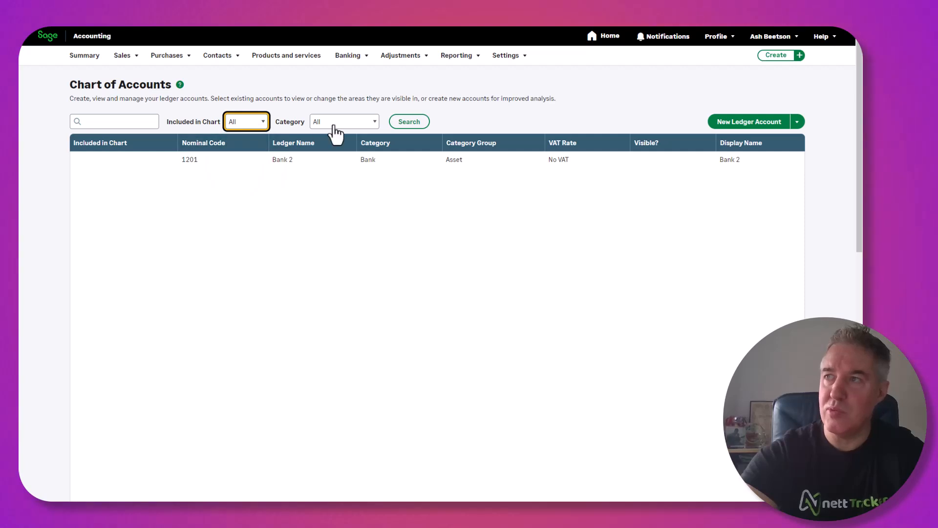
pyautogui.click(410, 124)
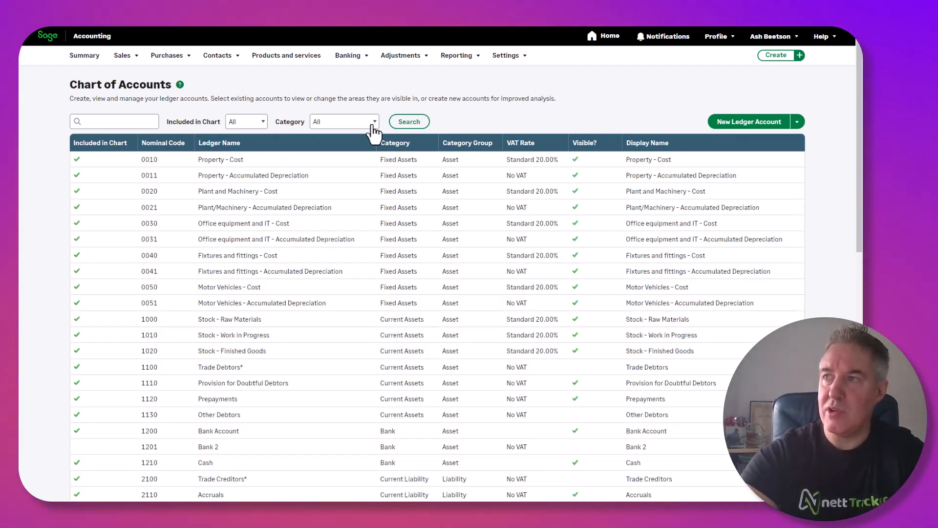
# Step: Filter the ledger accounts by the Overheads category and look through the listed accounts
pyautogui.click(374, 130)
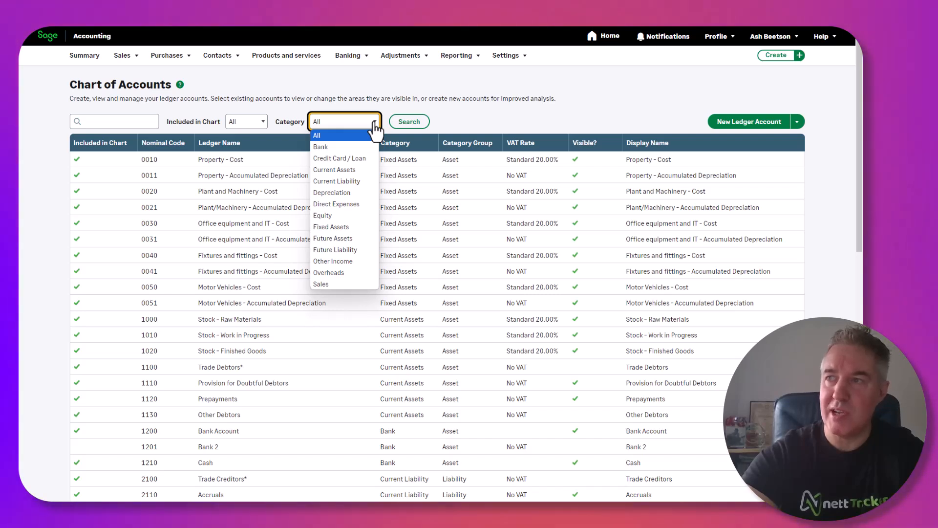
pyautogui.click(328, 272)
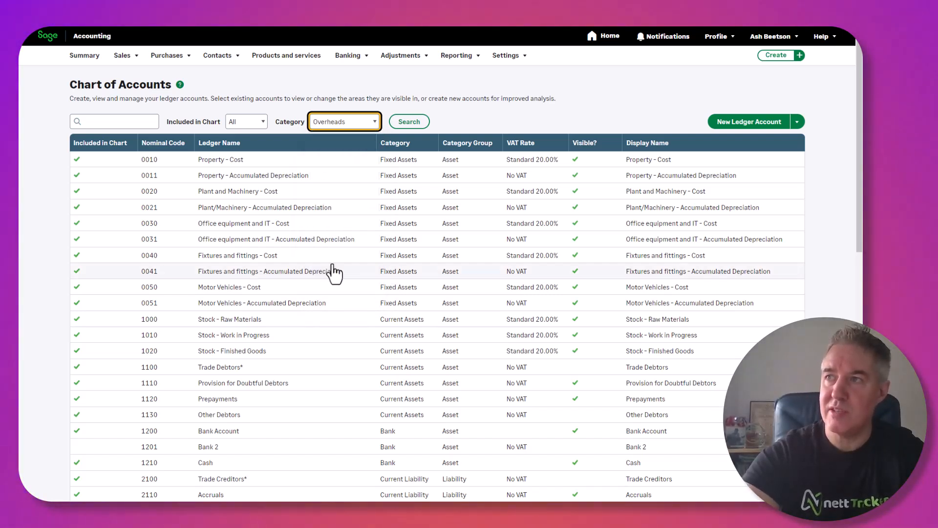
pyautogui.click(411, 123)
pyautogui.scroll(-2, 352, 271)
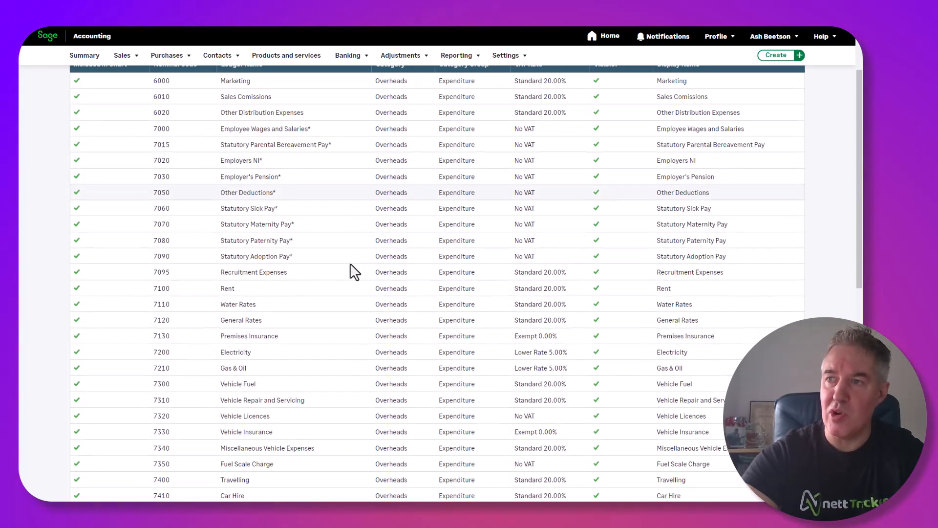
pyautogui.scroll(2, 350, 264)
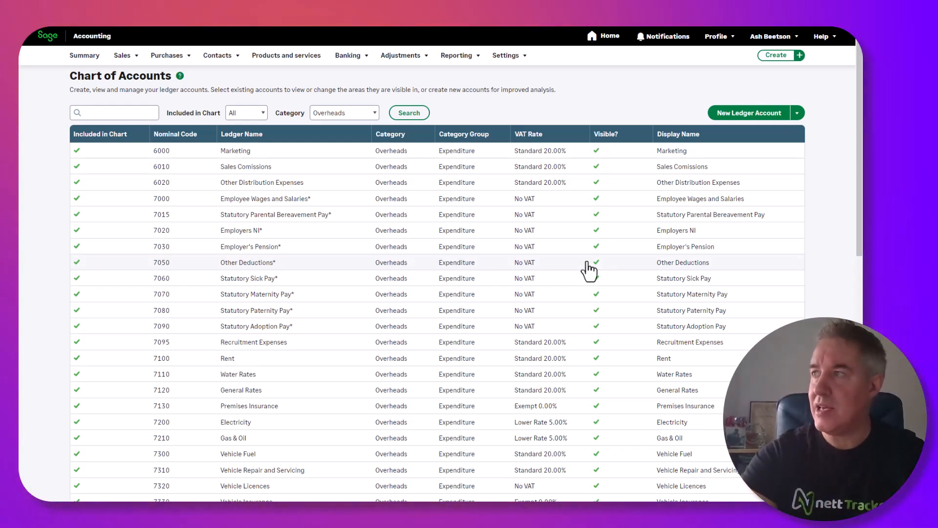
# Step: Start a new ledger account with "Software Costs" as both its ledger name and display name
pyautogui.click(752, 115)
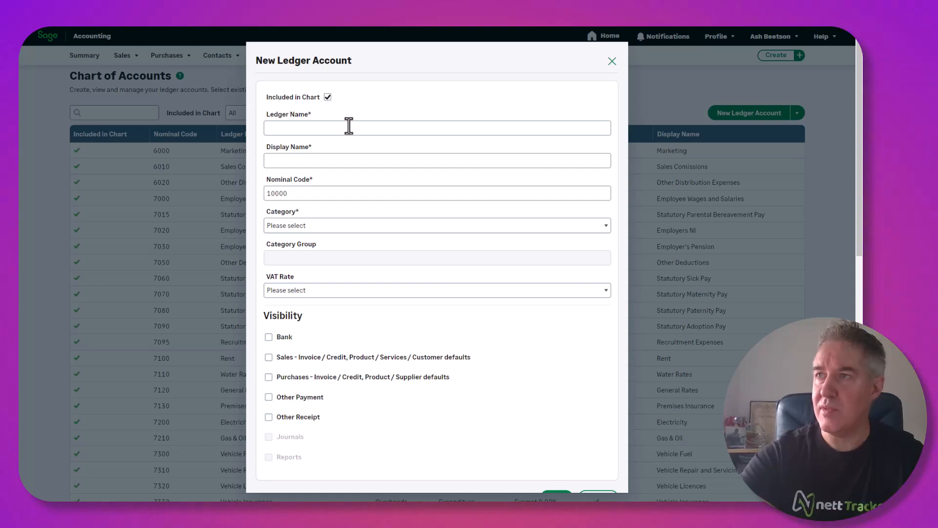
pyautogui.click(349, 126)
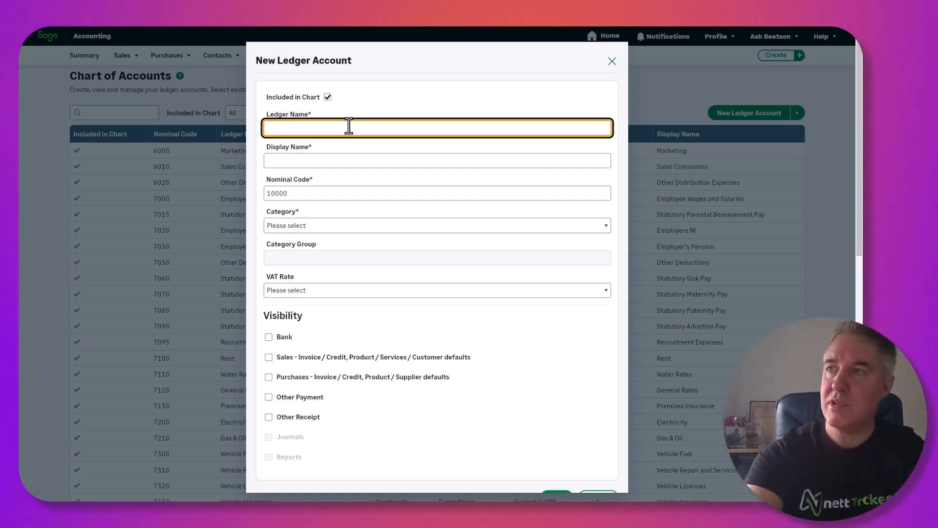
pyautogui.write('Software Costs')
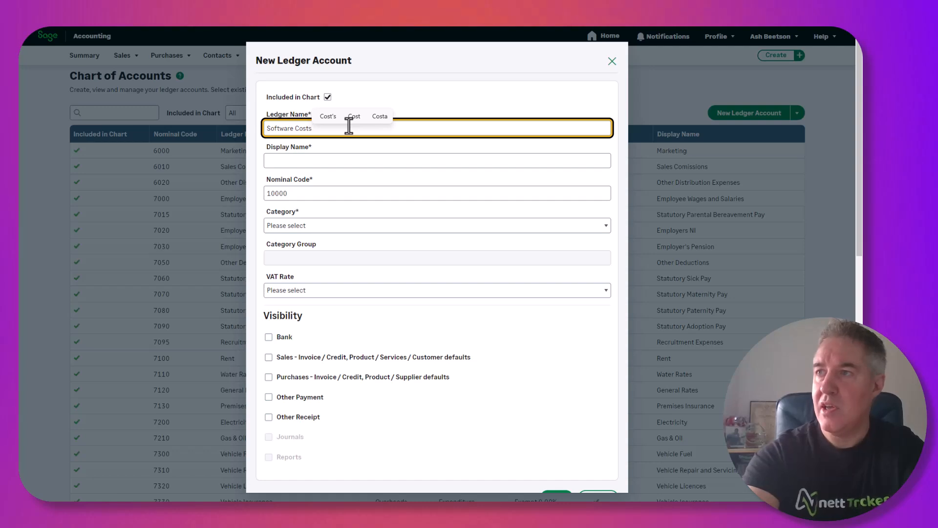
pyautogui.press('Tab')
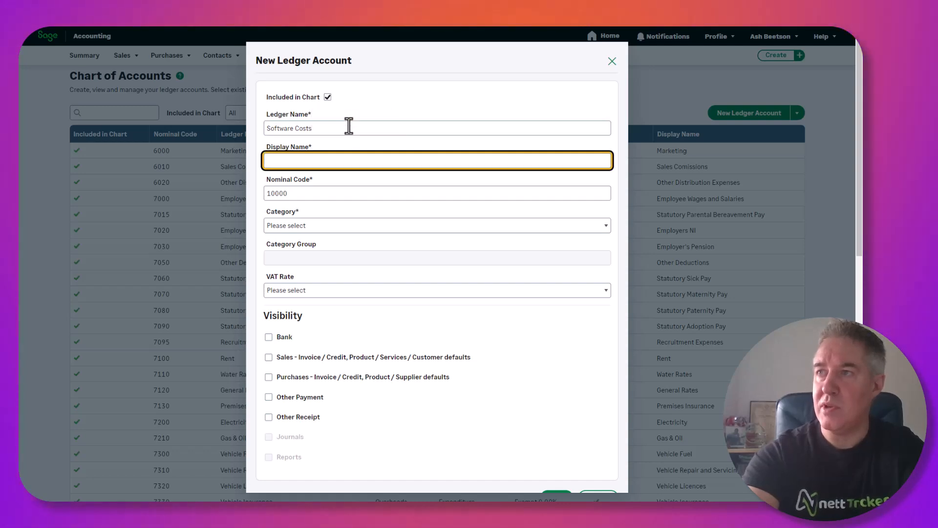
pyautogui.write('Software Costs')
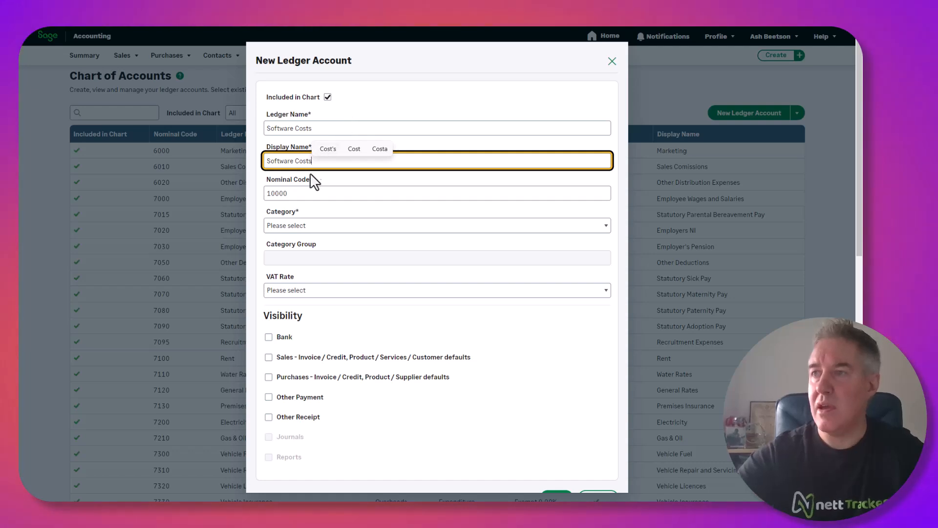
# Step: Replace the new ledger account's suggested nominal code with 22222222
pyautogui.click(309, 196)
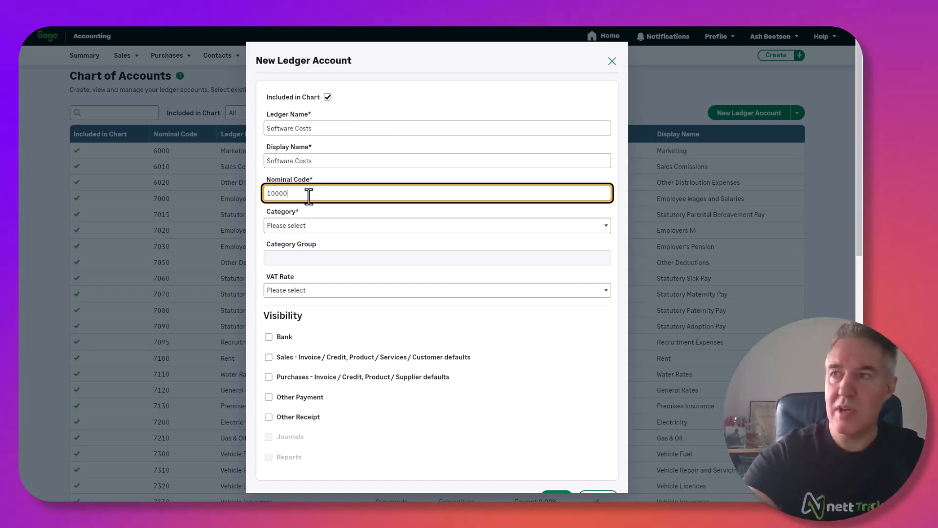
pyautogui.press('BackSpace')
pyautogui.press('BackSpace')
pyautogui.press('BackSpace')
pyautogui.press('BackSpace')
pyautogui.press('BackSpace')
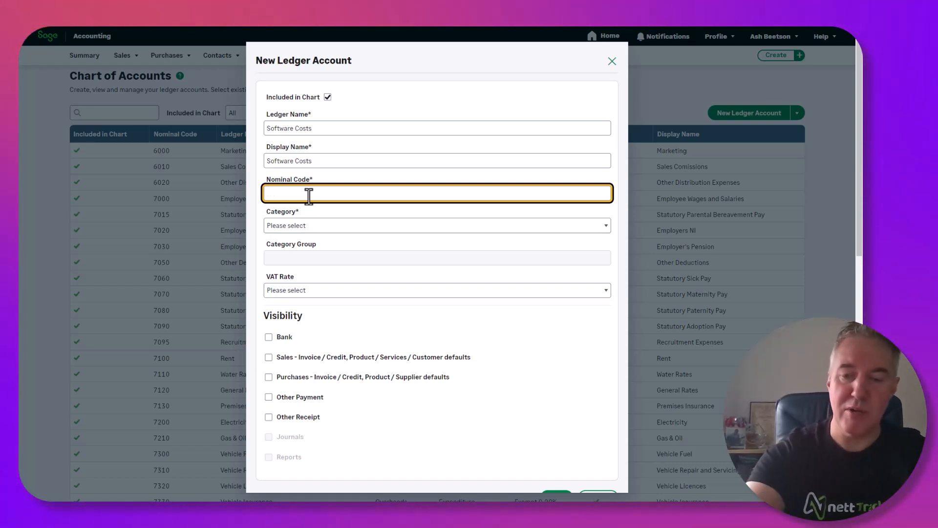
pyautogui.write('22222222')
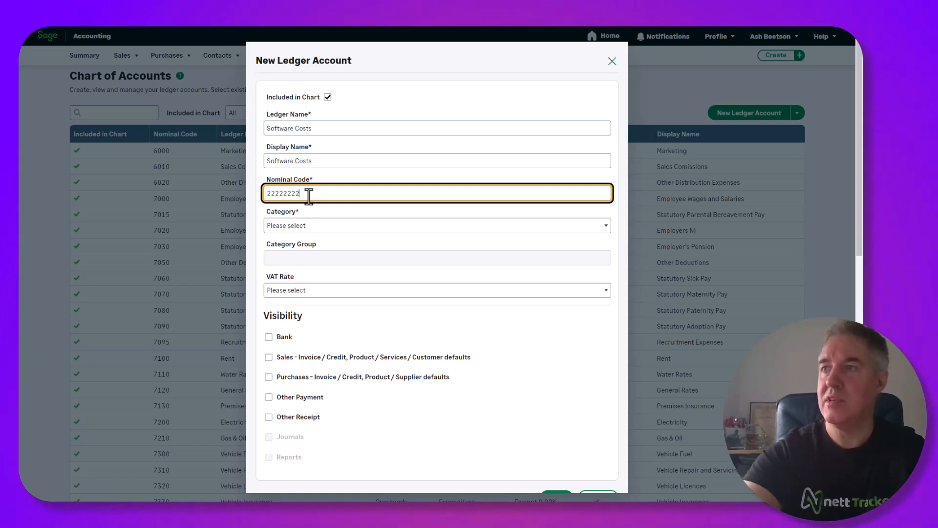
# Step: Set the new account's category to Overheads and its VAT rate to Standard 20.00%
pyautogui.click(350, 228)
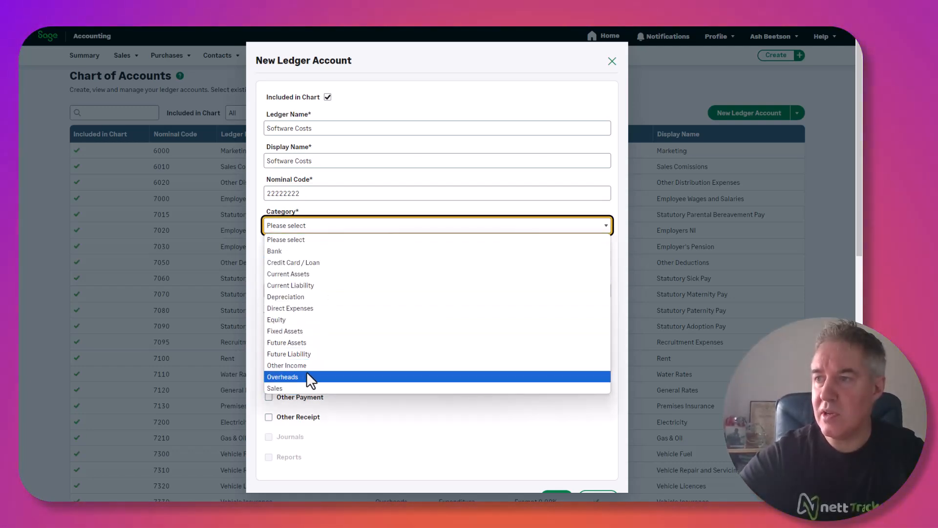
pyautogui.click(306, 377)
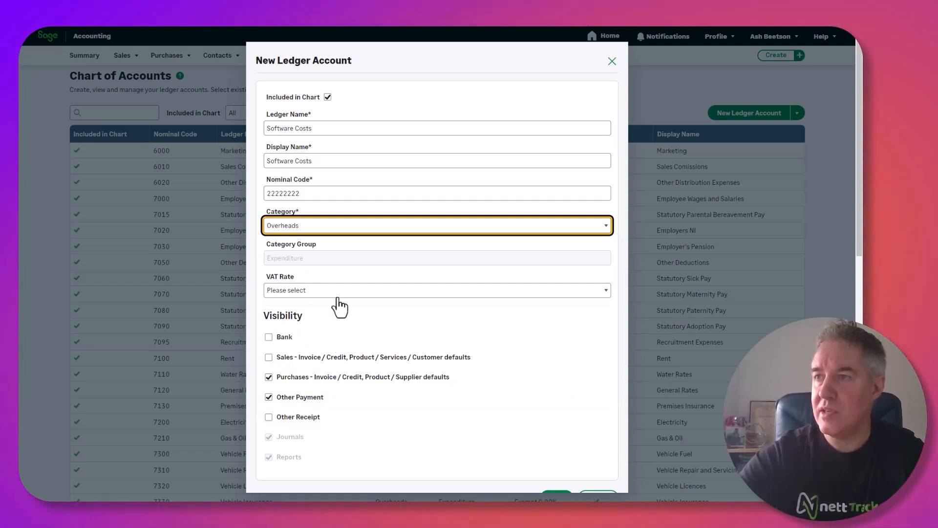
pyautogui.click(330, 294)
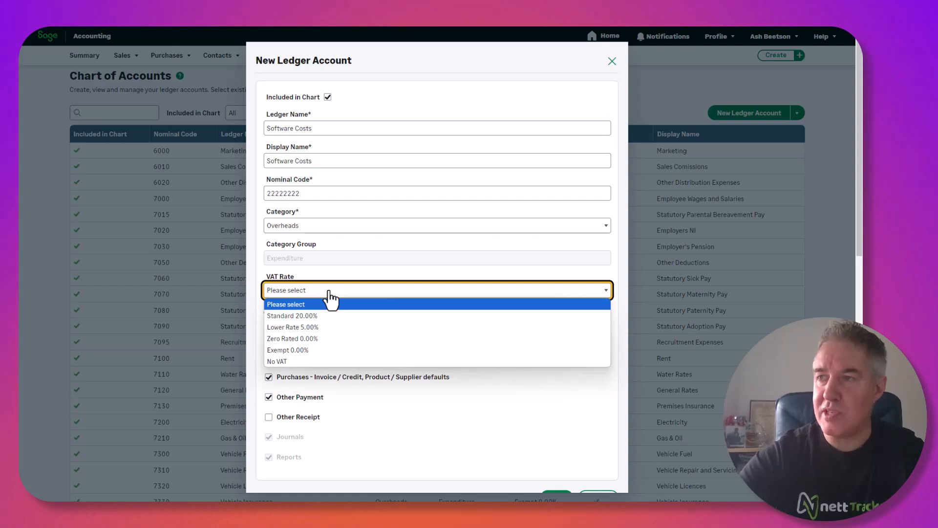
pyautogui.click(308, 318)
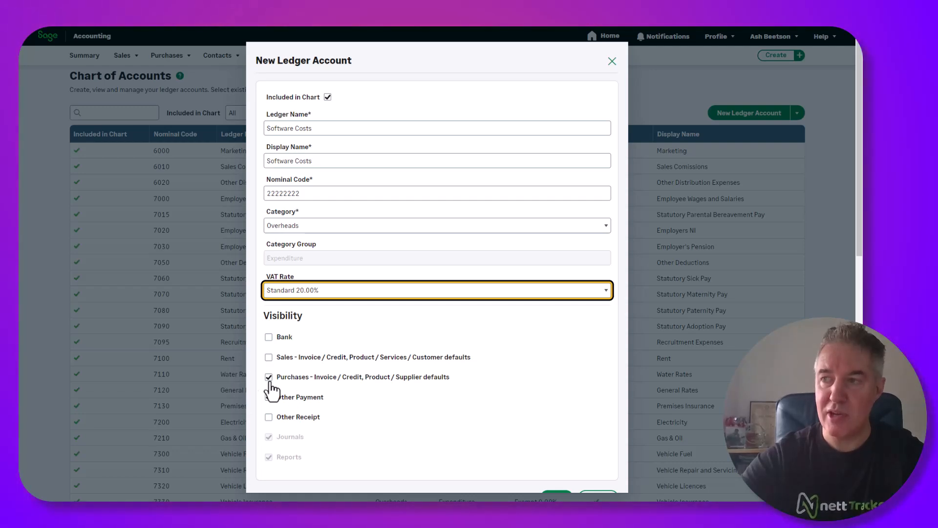
# Step: Turn off the Purchases and Other Payment visibility options for the new account
pyautogui.click(270, 396)
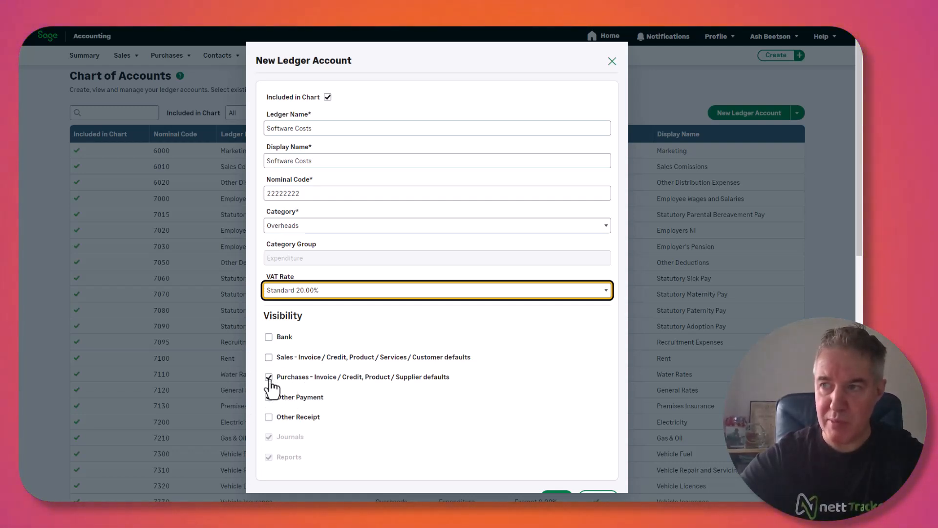
pyautogui.click(269, 378)
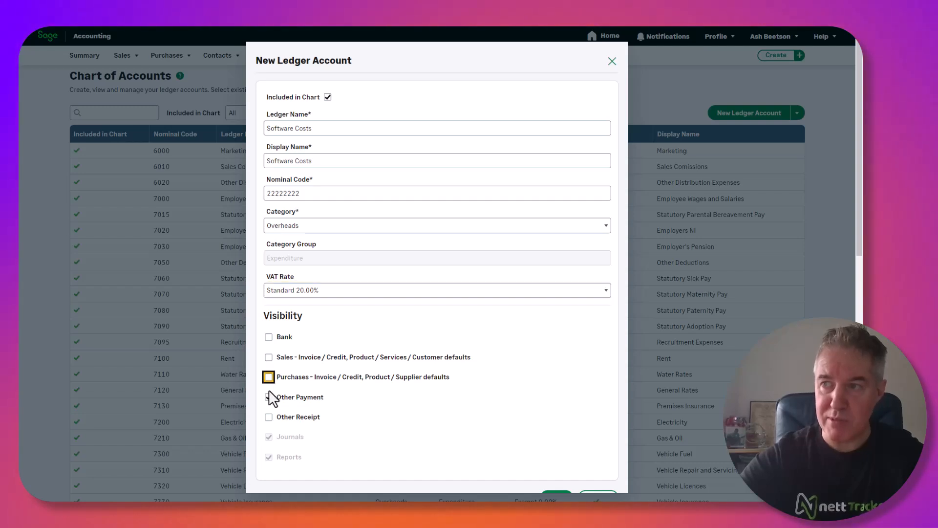
pyautogui.click(269, 397)
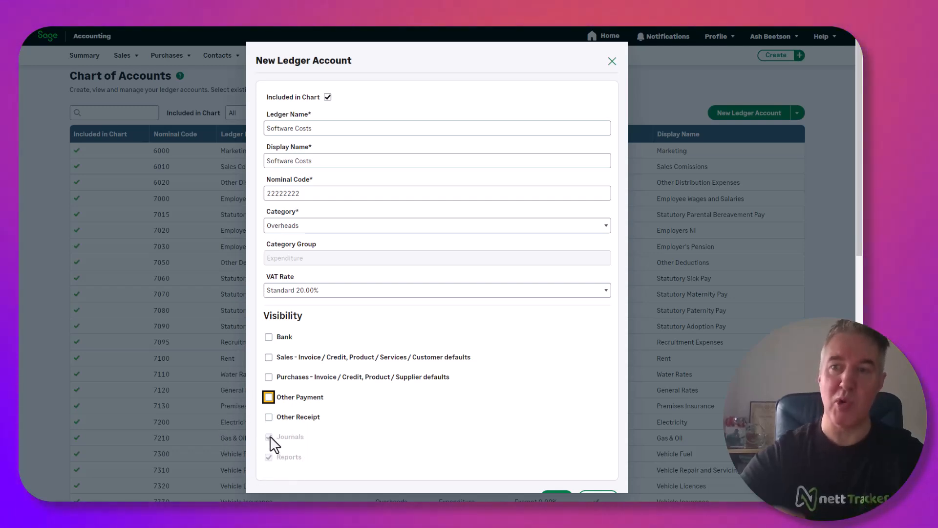
pyautogui.click(281, 460)
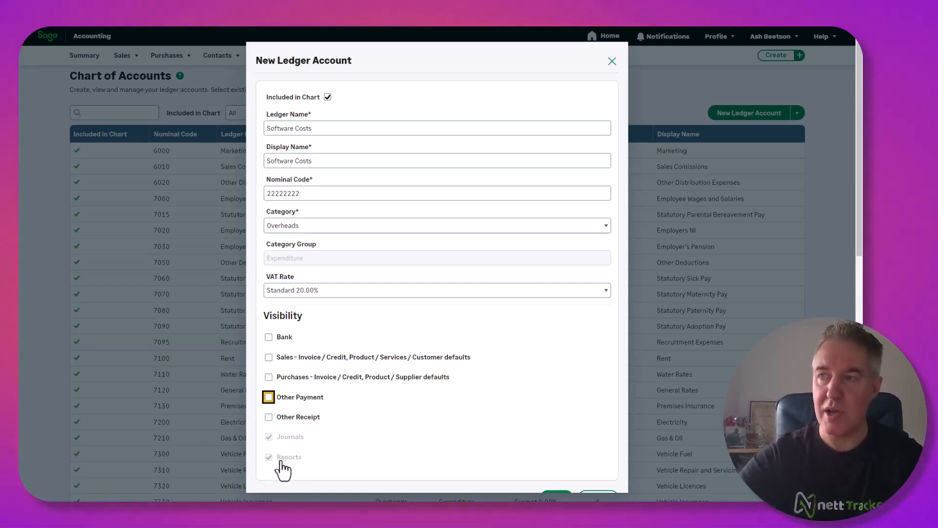
# Step: Make the new account visible in Bank, Sales, Purchases, Other Payment and Other Receipt
pyautogui.click(269, 358)
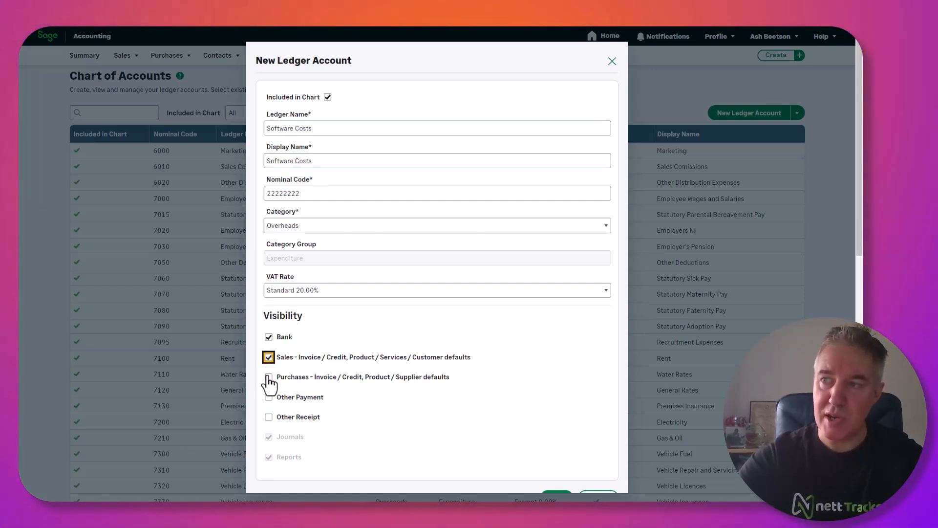
pyautogui.click(268, 377)
pyautogui.click(269, 397)
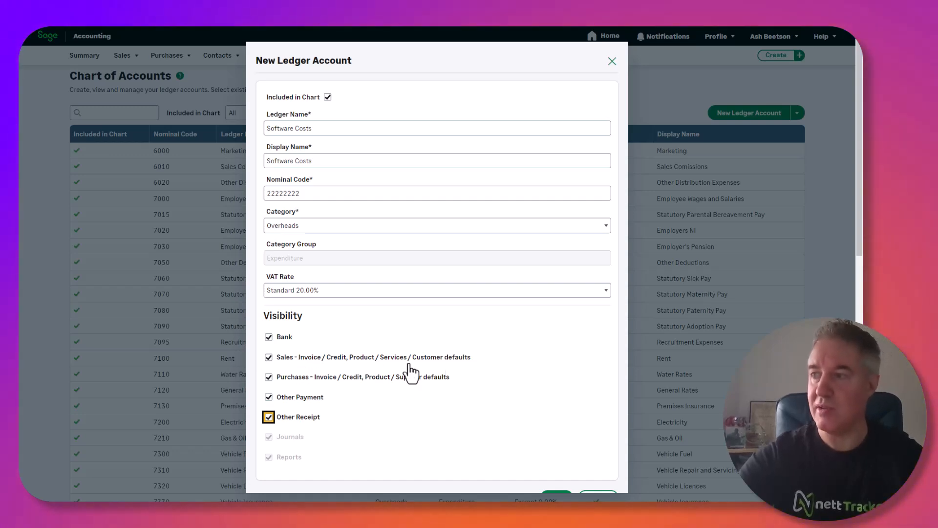
pyautogui.scroll(-1, 473, 369)
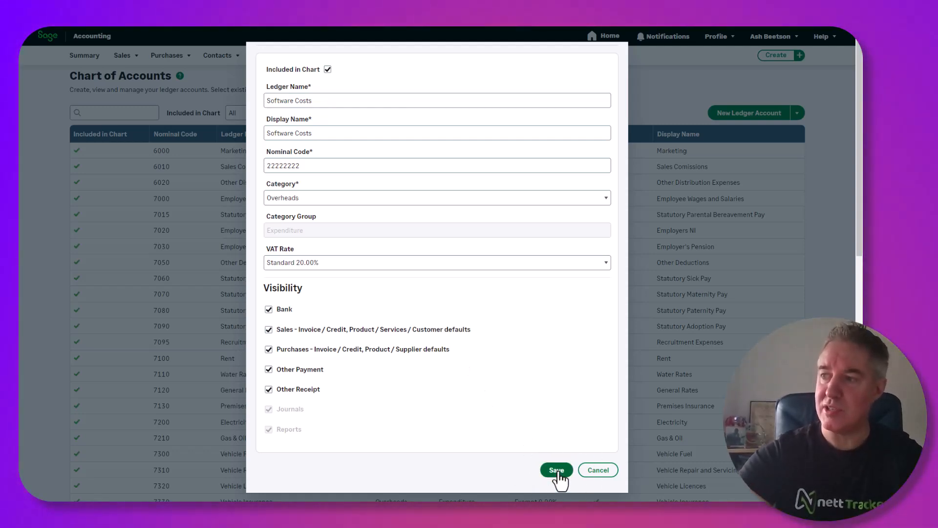
# Step: Turn off Bank visibility for the new Software Costs ledger account and save it
pyautogui.click(557, 470)
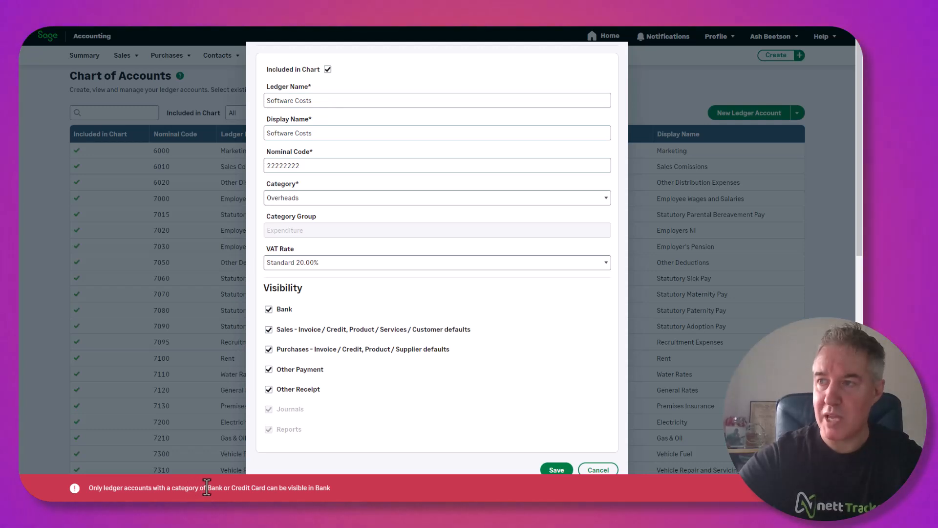
pyautogui.click(270, 312)
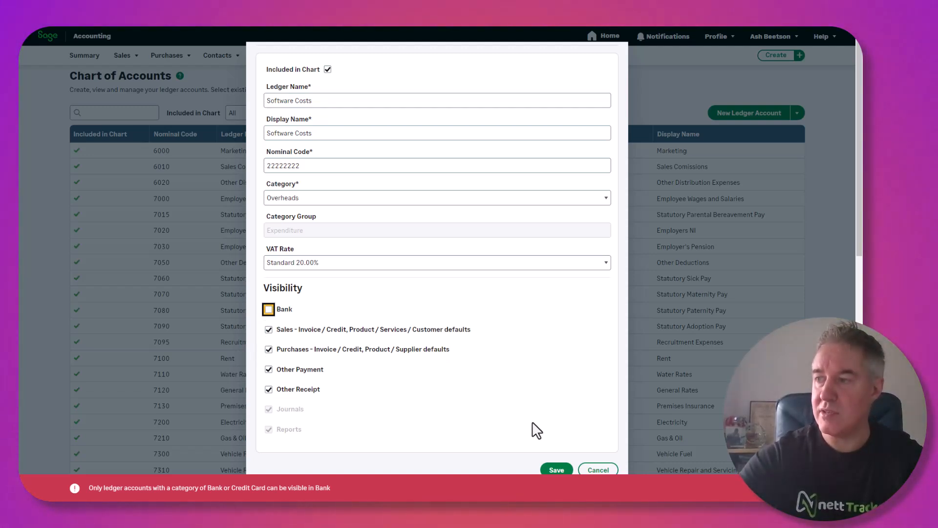
pyautogui.click(557, 470)
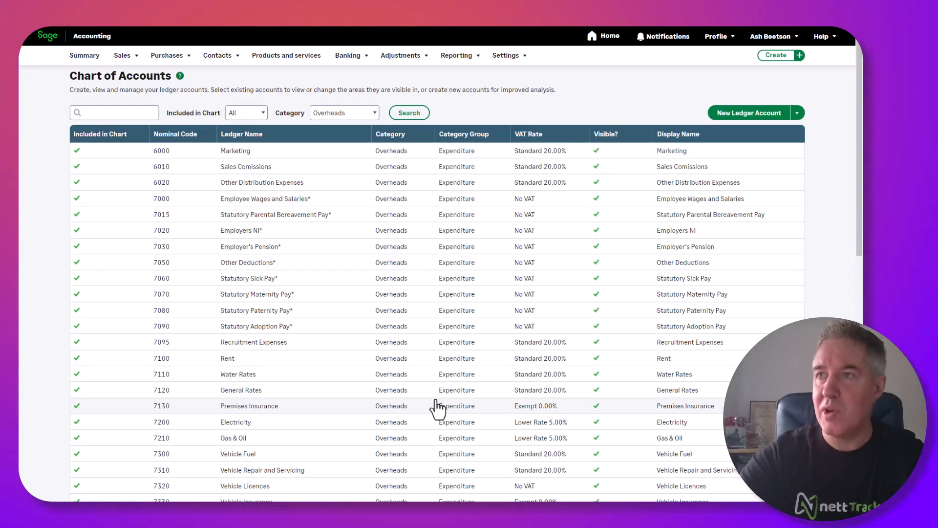
# Step: Find Software Costs among the Overheads ledger accounts and inspect its line in the profit and loss report
pyautogui.scroll(-6, 465, 307)
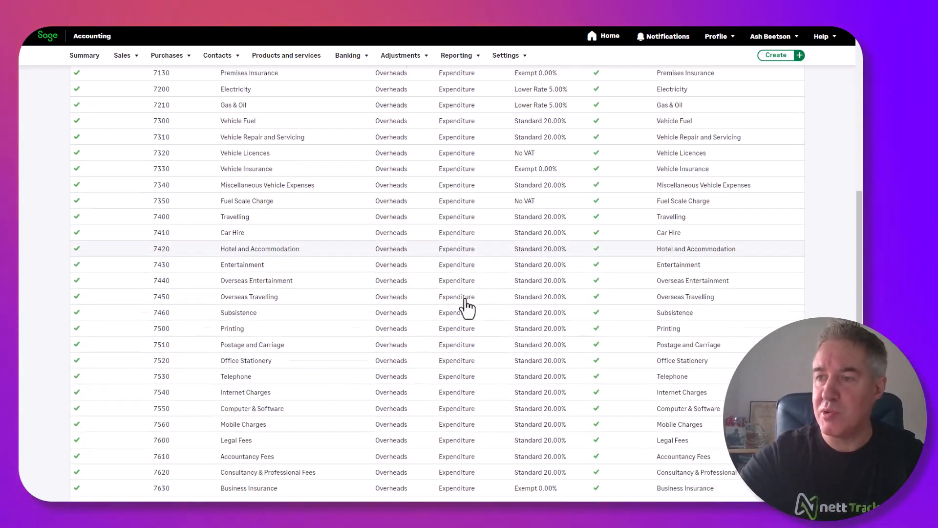
pyautogui.scroll(-4, 467, 308)
pyautogui.scroll(15, 467, 308)
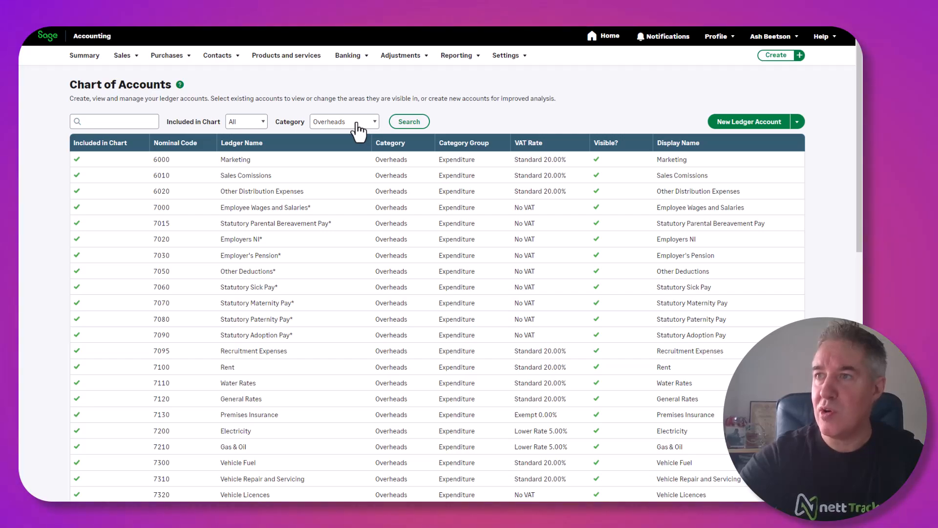
pyautogui.scroll(-4, 369, 191)
pyautogui.scroll(-5, 369, 192)
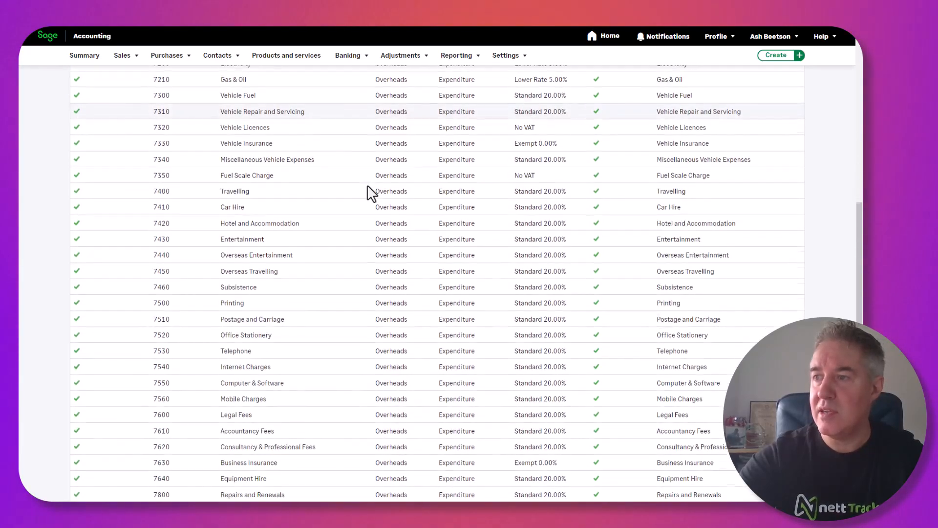
pyautogui.scroll(-1, 367, 186)
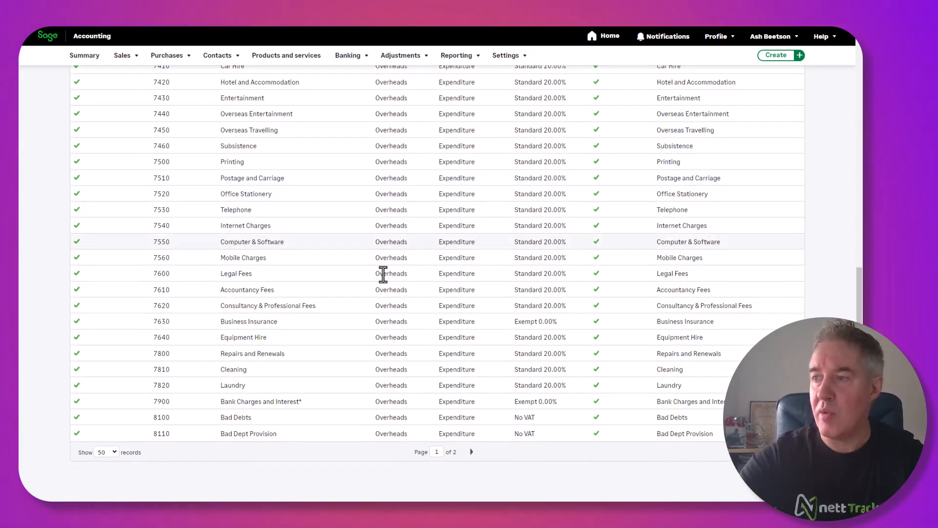
pyautogui.click(471, 452)
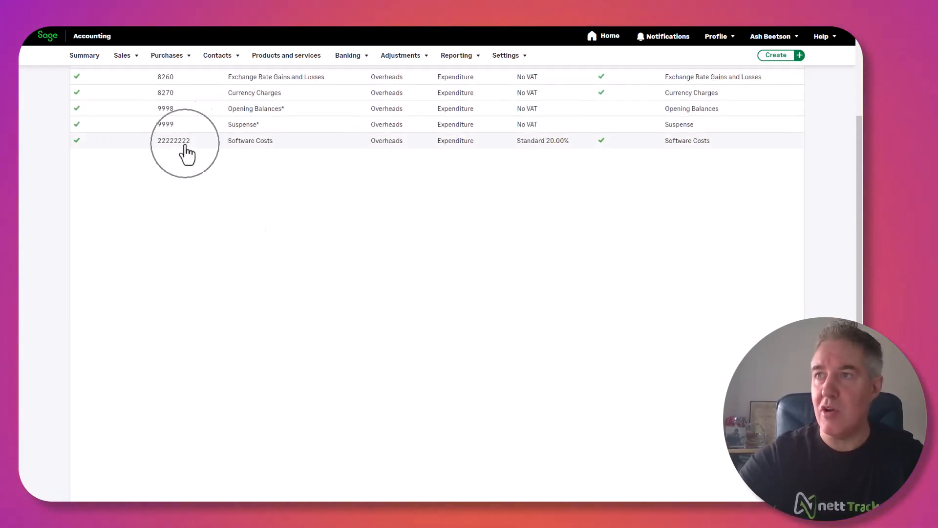
pyautogui.scroll(1, 260, 180)
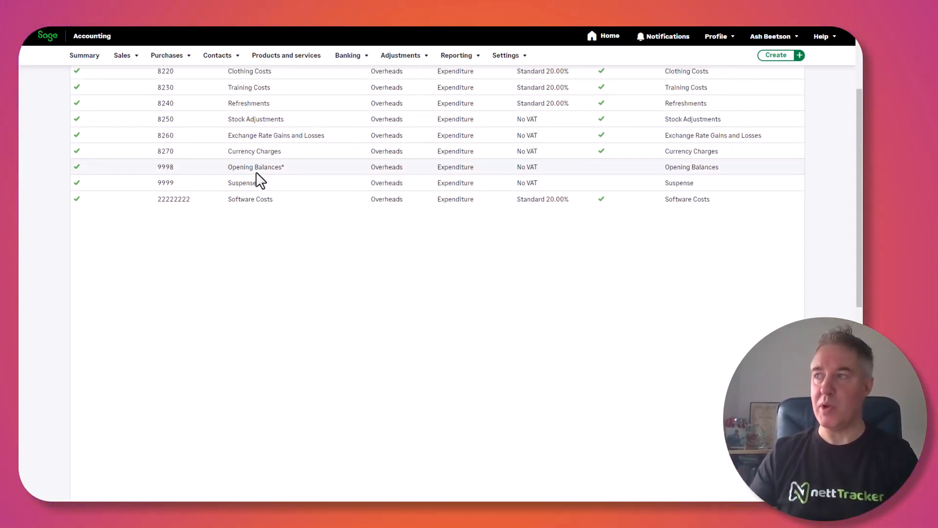
pyautogui.scroll(1, 261, 181)
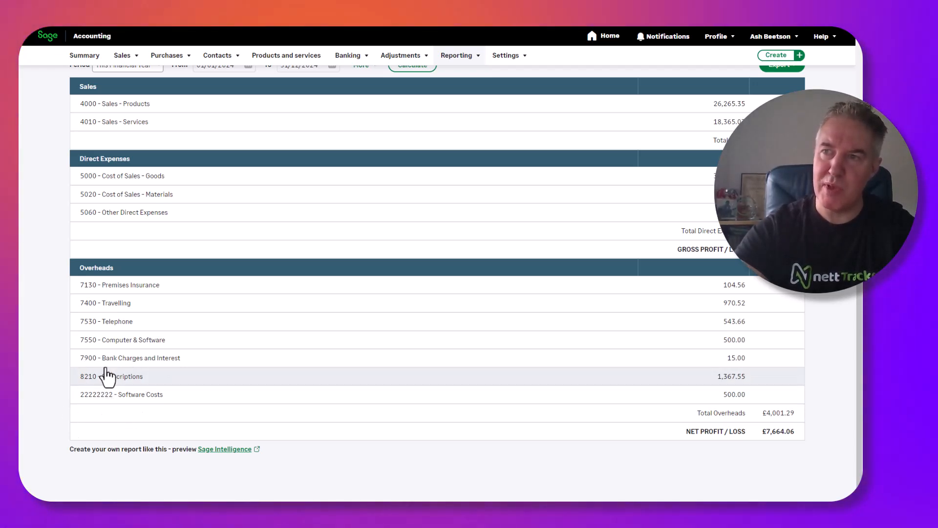
pyautogui.click(83, 402)
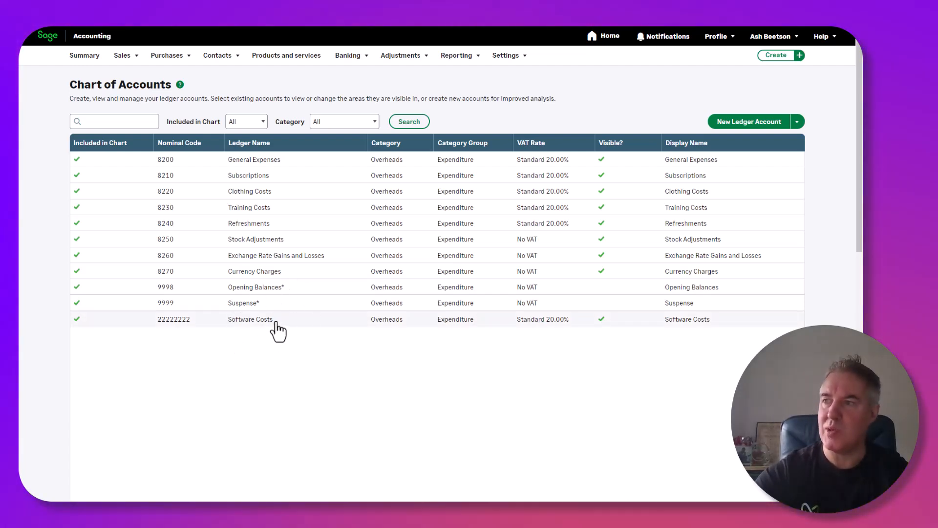
# Step: Open the Software Costs ledger account and try to save it as excluded from the chart of accounts
pyautogui.click(277, 324)
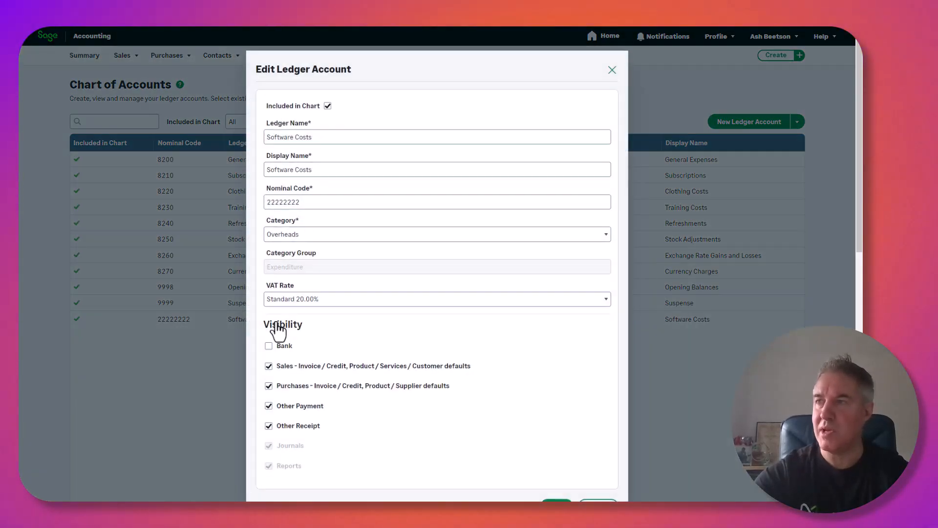
pyautogui.click(328, 107)
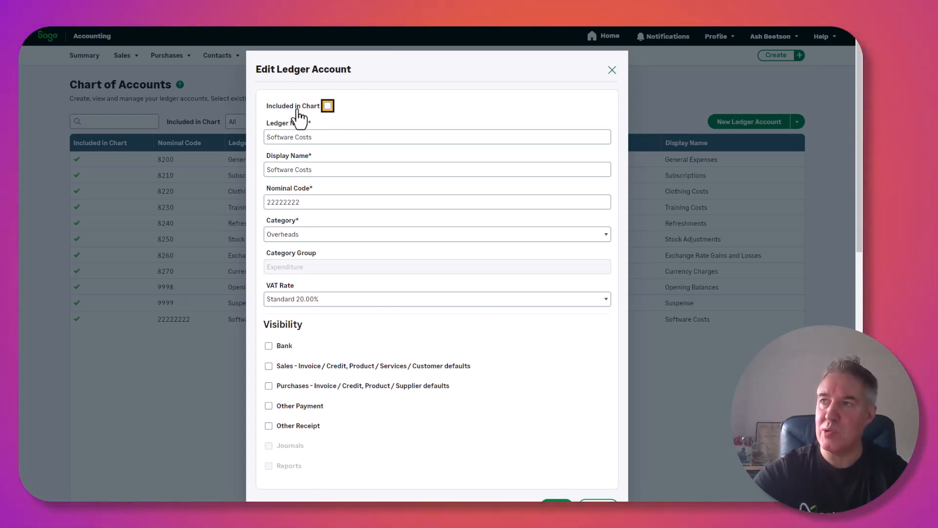
pyautogui.scroll(-1, 346, 128)
pyautogui.scroll(-1, 346, 128)
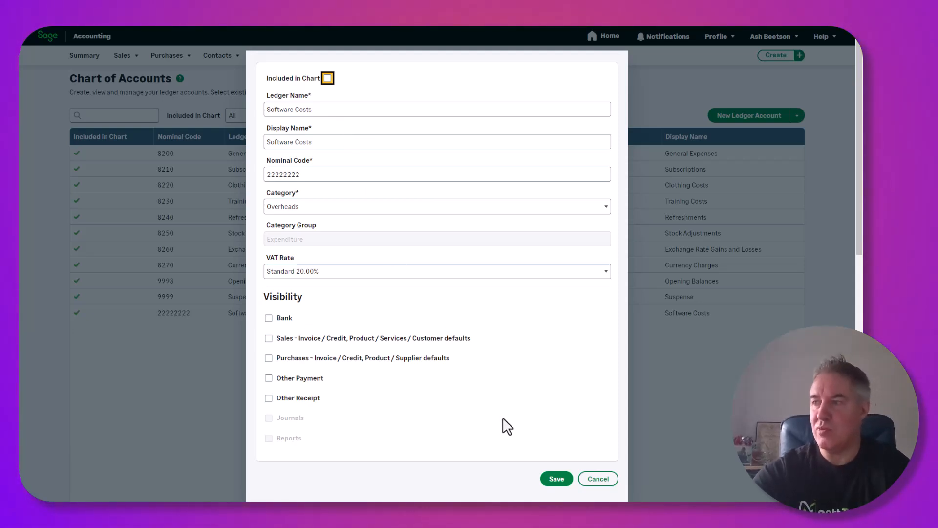
pyautogui.click(558, 482)
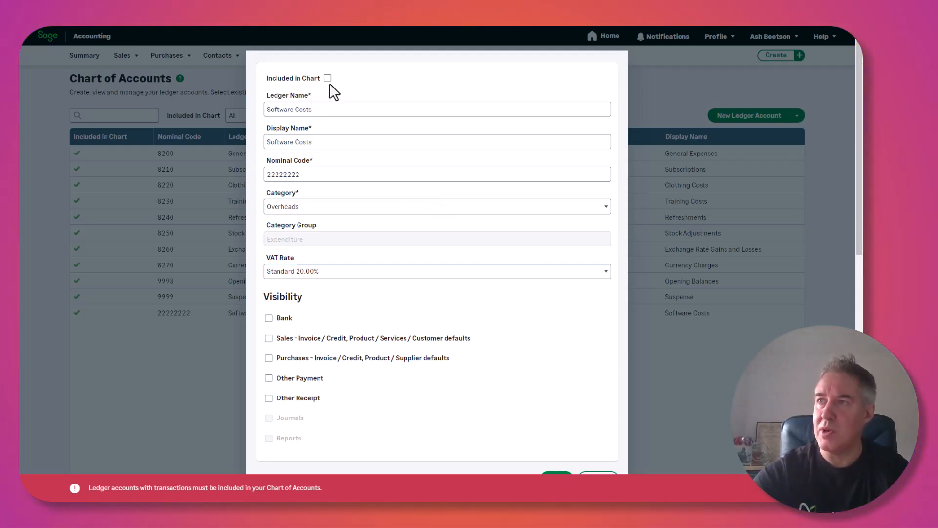
# Step: Include Software Costs in the chart again, turn off its Other Payment and Purchases visibility, and save it
pyautogui.click(327, 79)
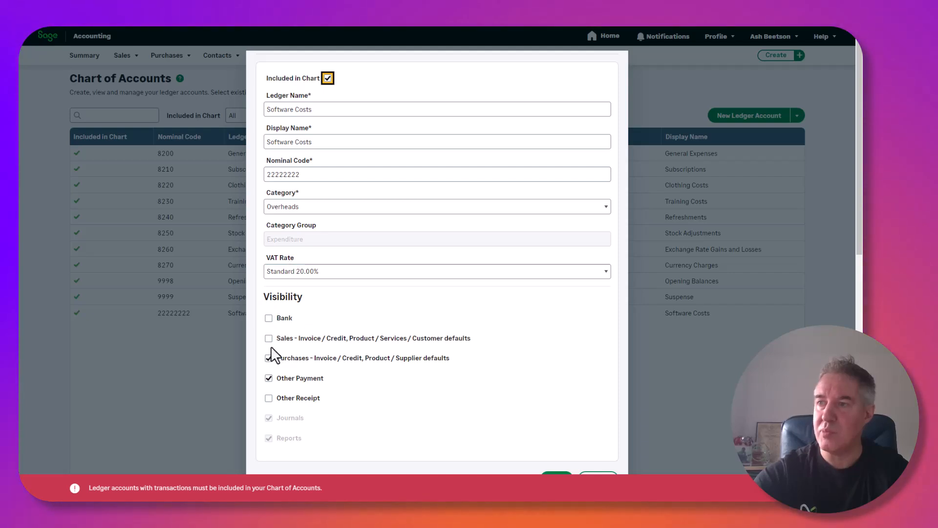
pyautogui.click(269, 378)
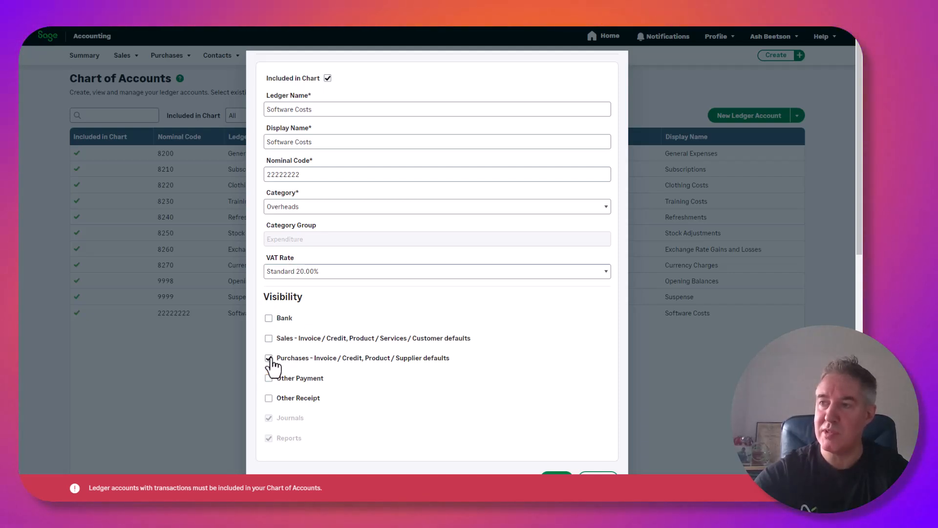
pyautogui.click(269, 361)
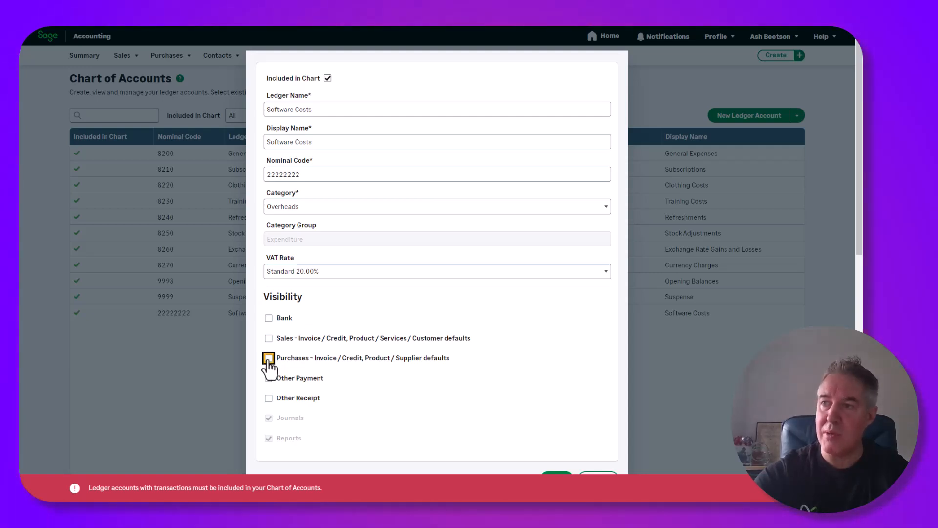
pyautogui.scroll(-2, 453, 389)
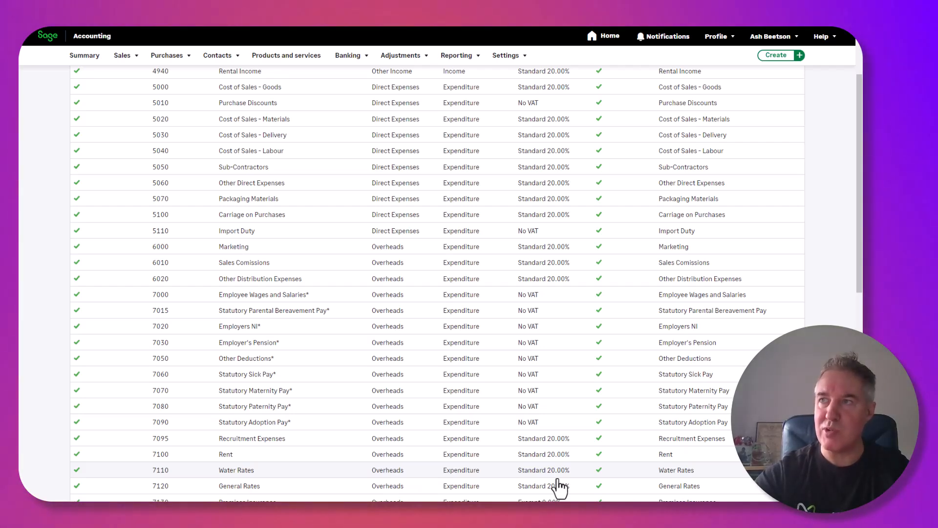
# Step: Filter the chart of accounts to show only the excluded ledger accounts
pyautogui.scroll(2, 560, 487)
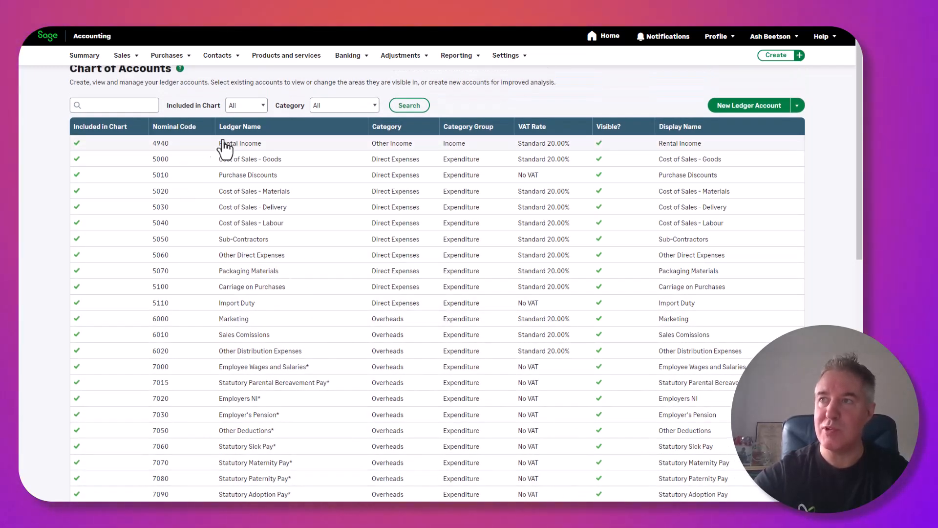
pyautogui.click(247, 106)
pyautogui.click(242, 142)
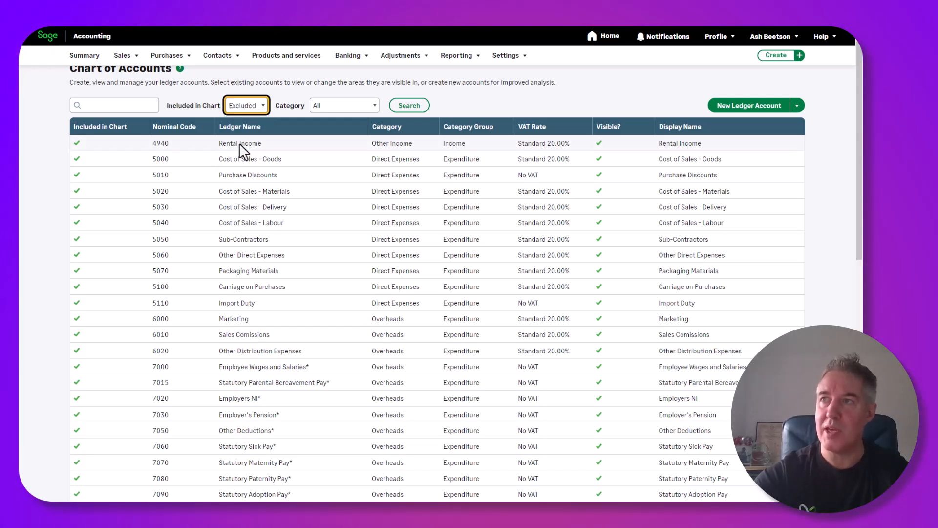
pyautogui.click(409, 106)
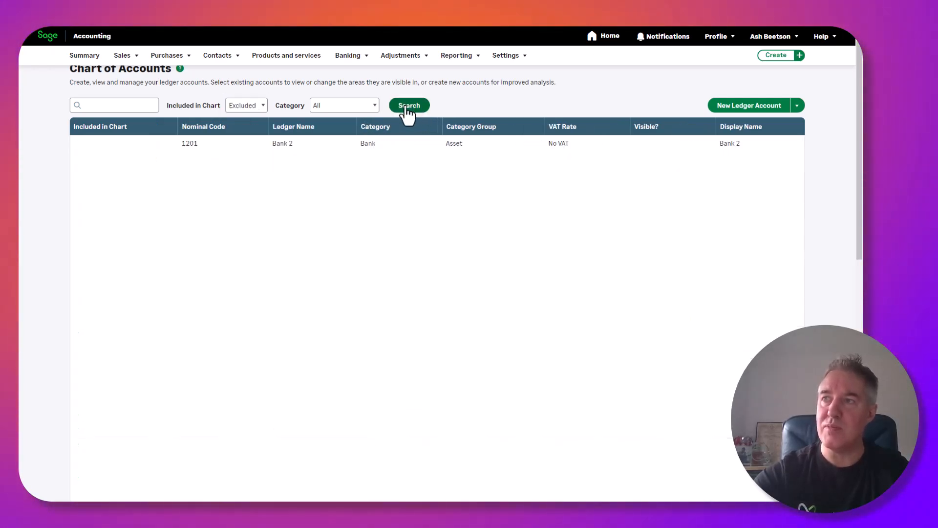
# Step: Review the settings of the Bank 2 ledger account, including its Included in Chart option, and close it without saving
pyautogui.click(321, 150)
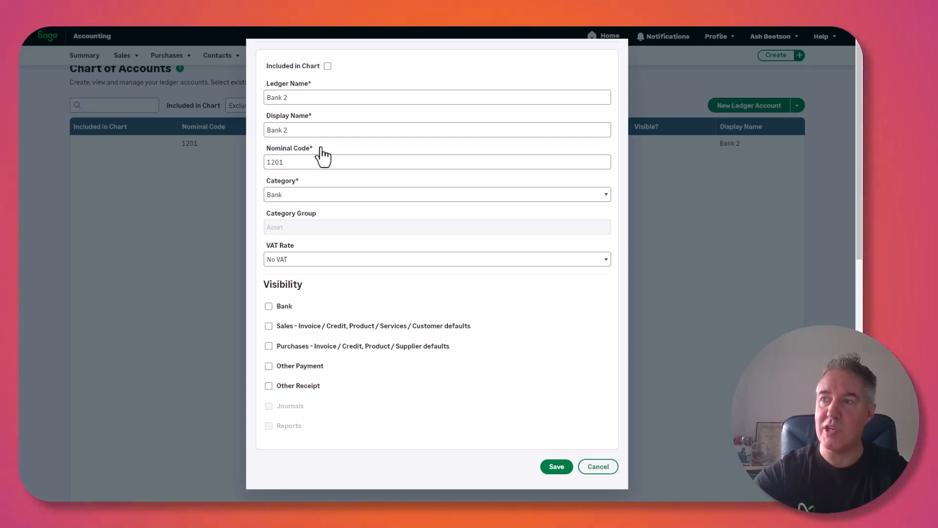
pyautogui.click(327, 67)
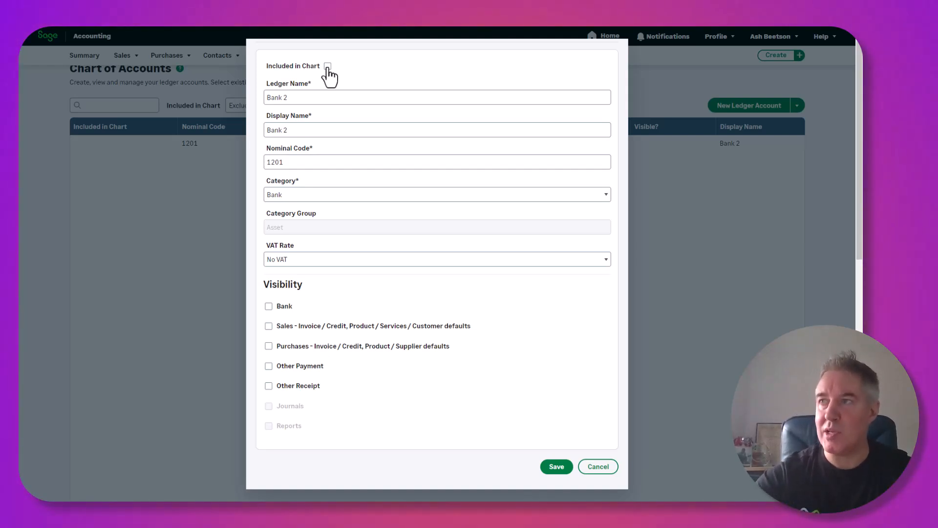
pyautogui.click(599, 470)
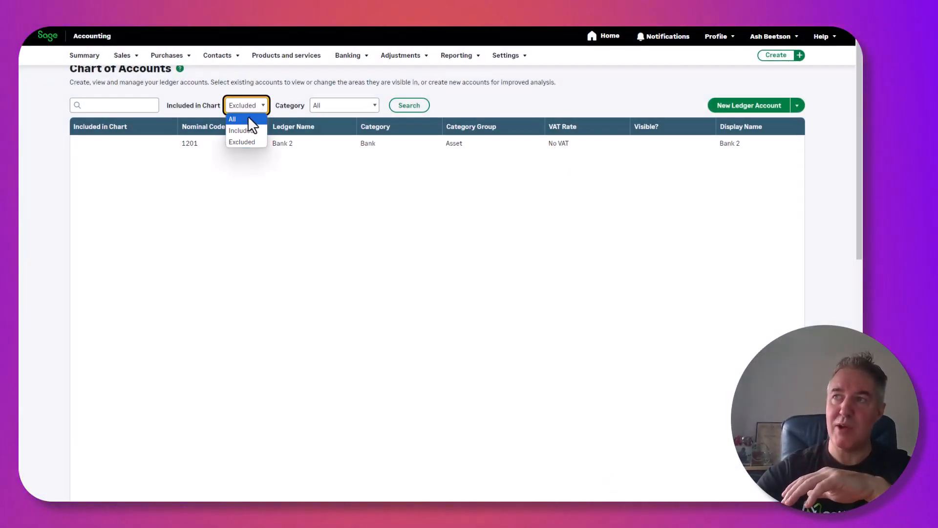
# Step: List all included and excluded ledger accounts and browse the pages through to Software Costs on the last one
pyautogui.click(248, 119)
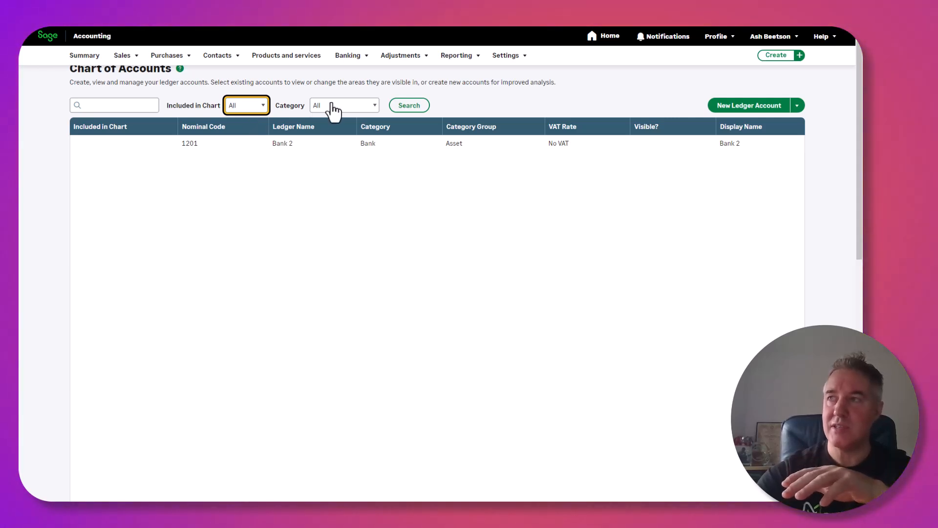
pyautogui.click(409, 106)
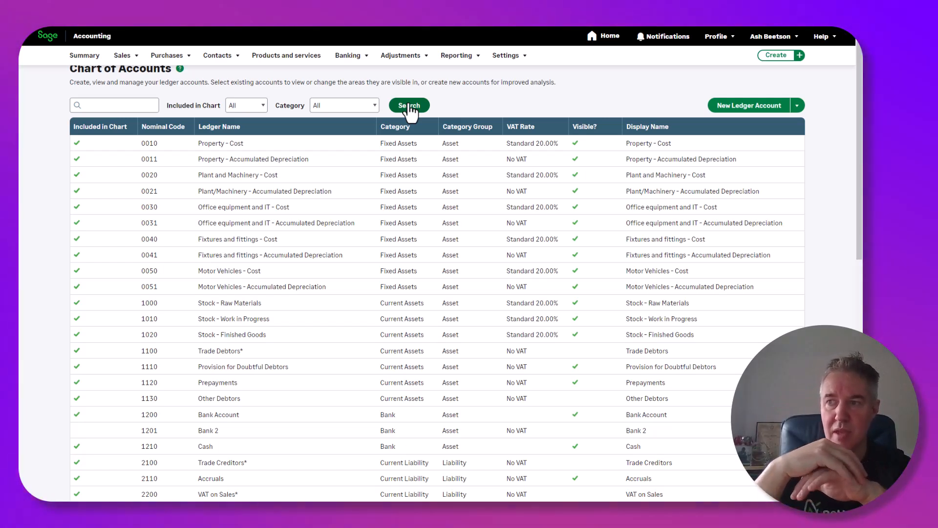
pyautogui.scroll(-3, 415, 207)
pyautogui.scroll(-7, 415, 208)
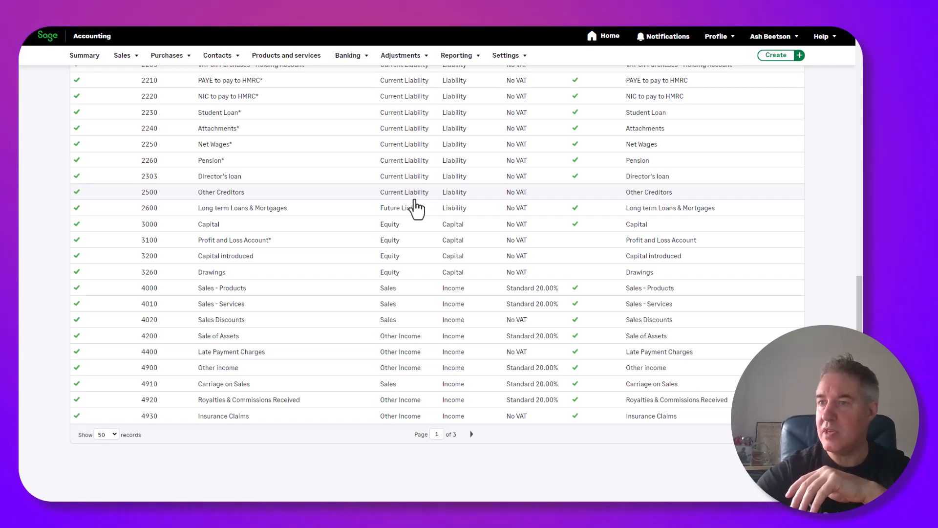
pyautogui.scroll(2, 360, 245)
pyautogui.scroll(-2, 386, 186)
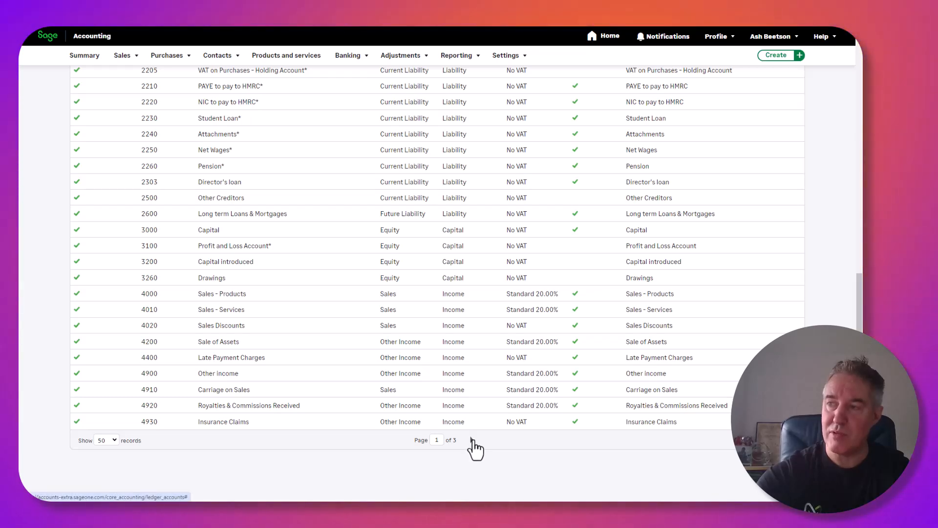
pyautogui.click(472, 440)
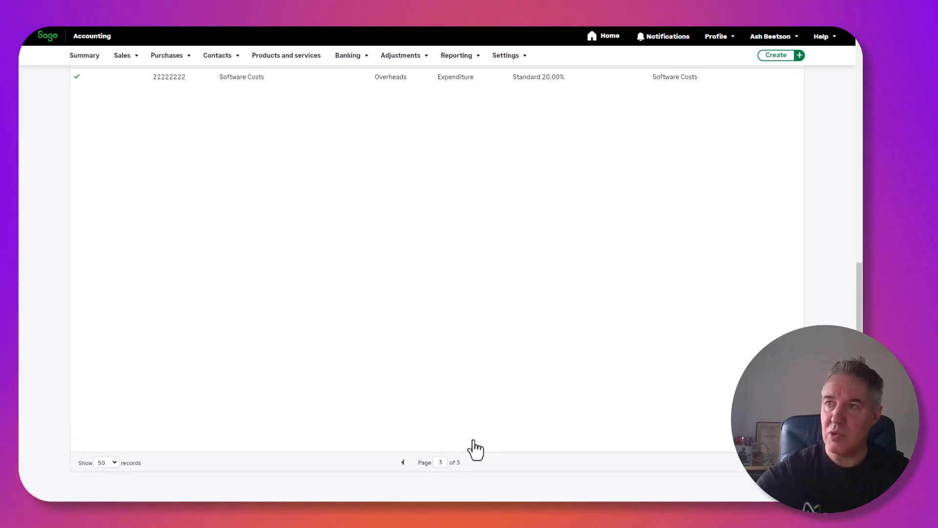
pyautogui.scroll(5, 474, 450)
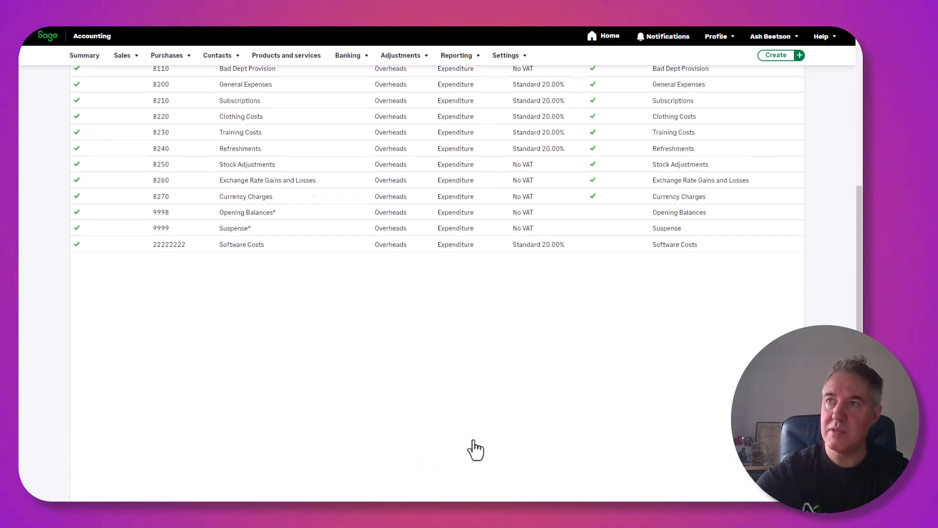
pyautogui.scroll(3, 474, 449)
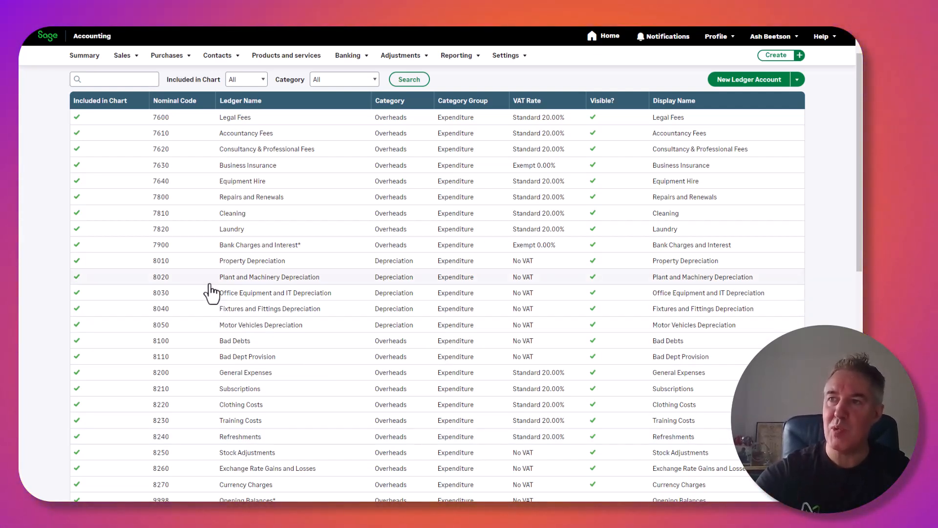
# Step: Exclude the Property Depreciation ledger account, nominal code 8010, from the chart of accounts and save it
pyautogui.click(191, 271)
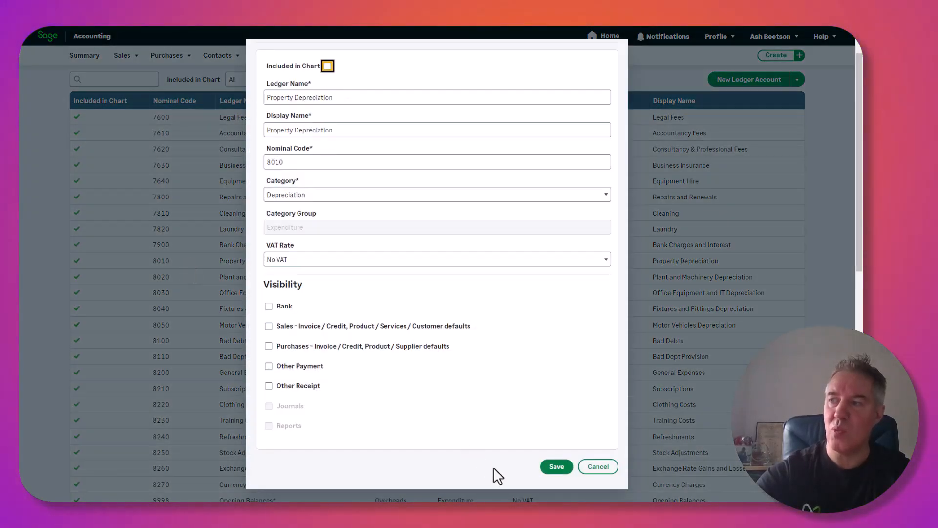
pyautogui.click(555, 468)
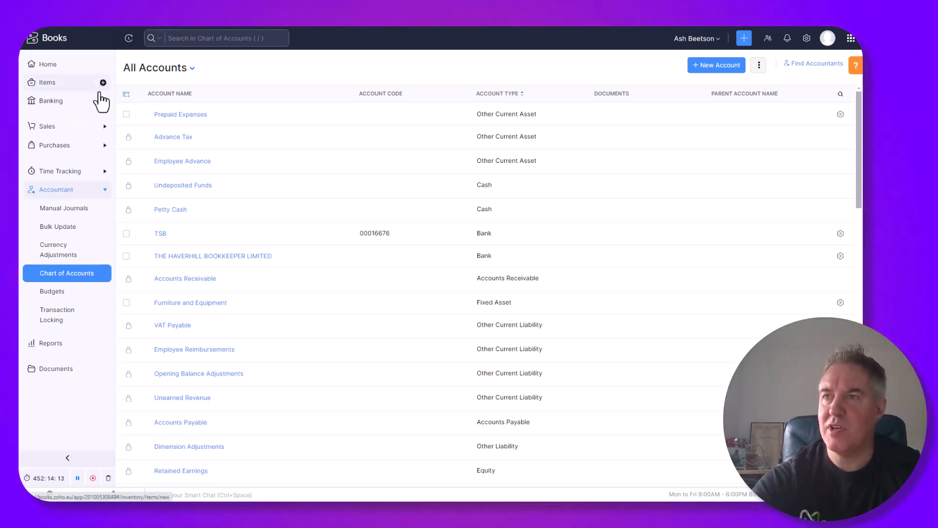
# Step: Open the chart of accounts in Zoho Books and filter it to show only the inactive accounts
pyautogui.click(60, 188)
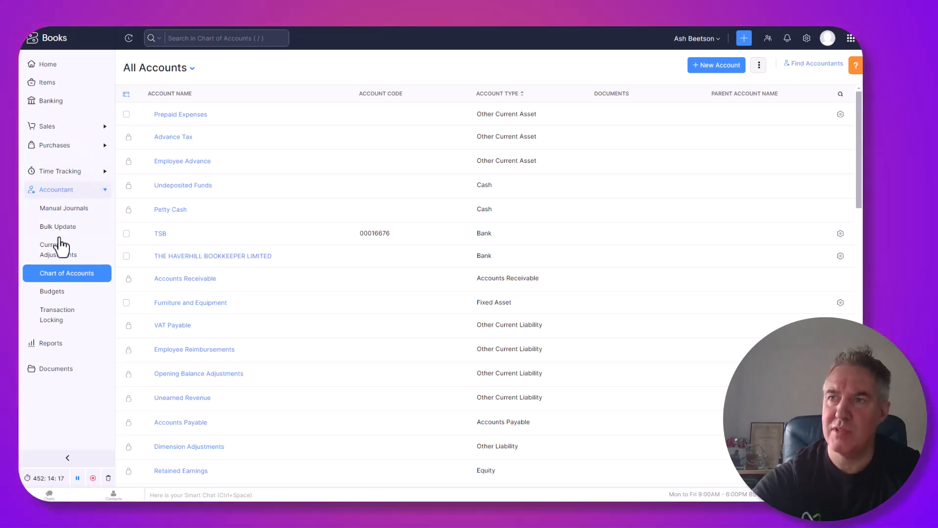
pyautogui.click(59, 277)
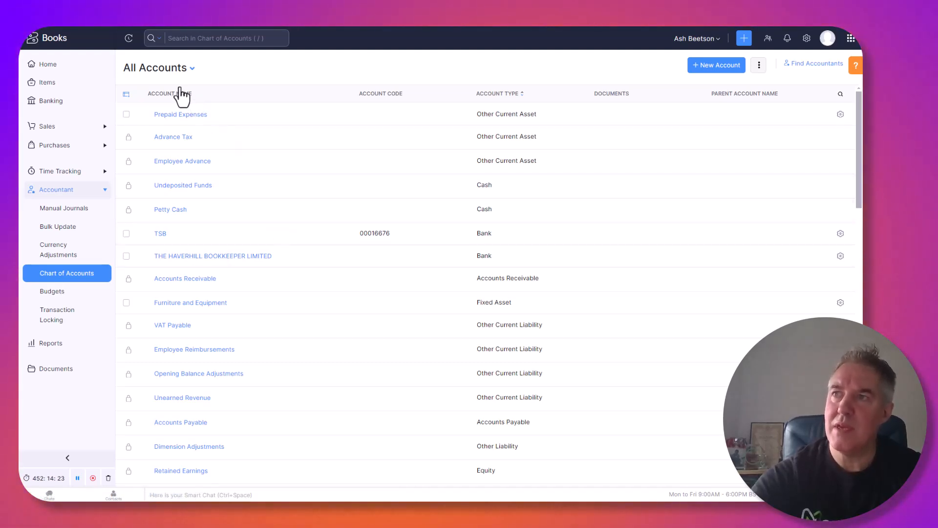
pyautogui.click(190, 68)
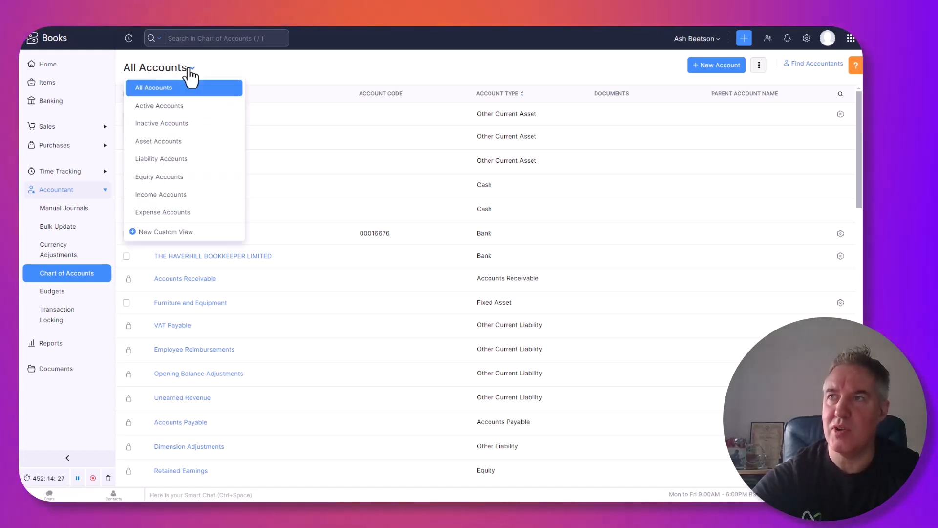
pyautogui.click(169, 125)
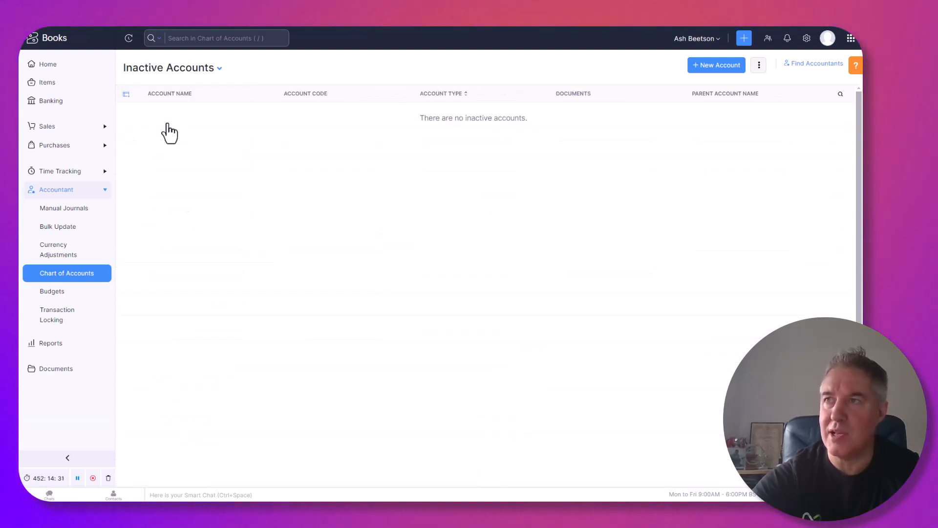
# Step: Filter the chart of accounts to the income accounts and switch the filter to the expense accounts
pyautogui.click(215, 69)
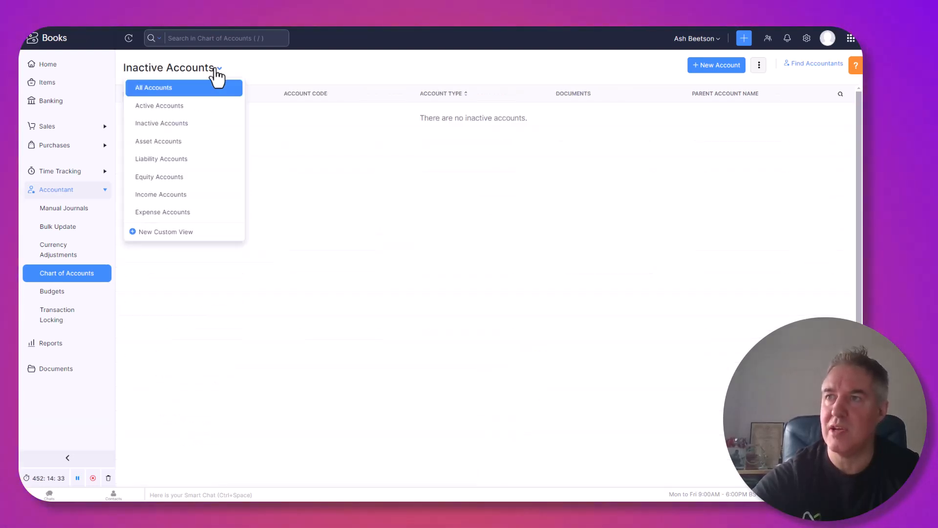
pyautogui.click(168, 198)
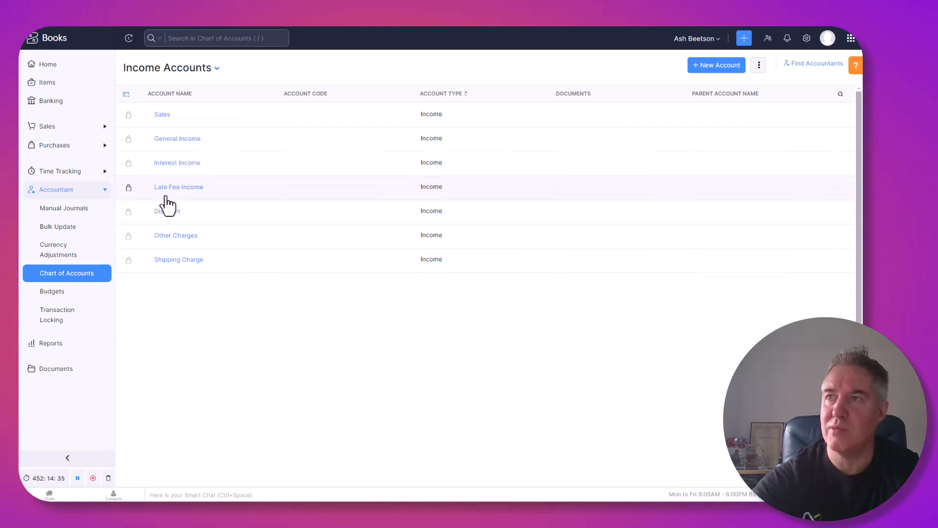
pyautogui.click(212, 70)
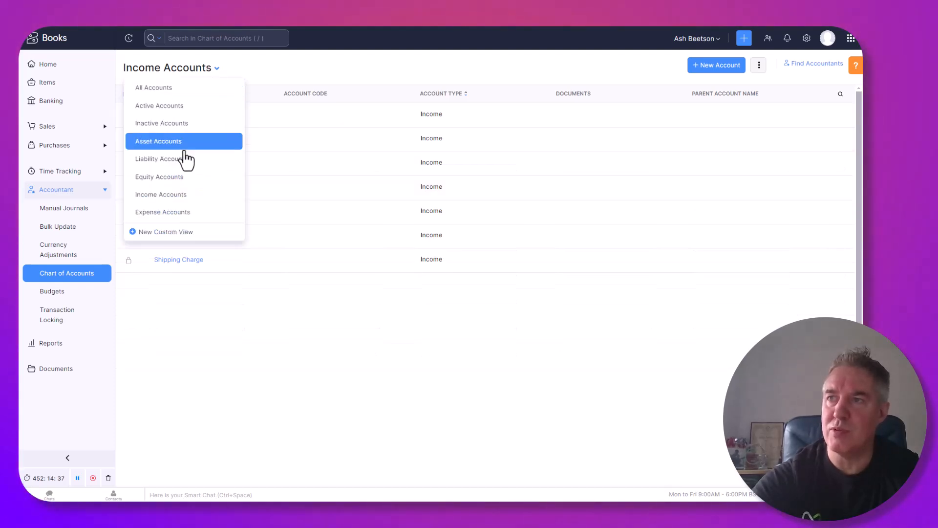
pyautogui.click(167, 213)
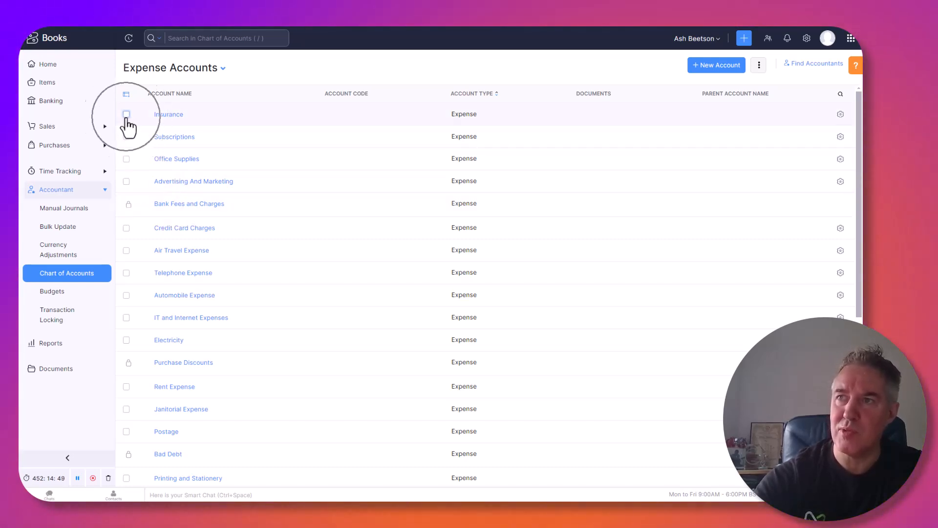
# Step: Review the details and edit form of the locked Bank Fees and Charges account and close it without saving
pyautogui.moveTo(129, 210)
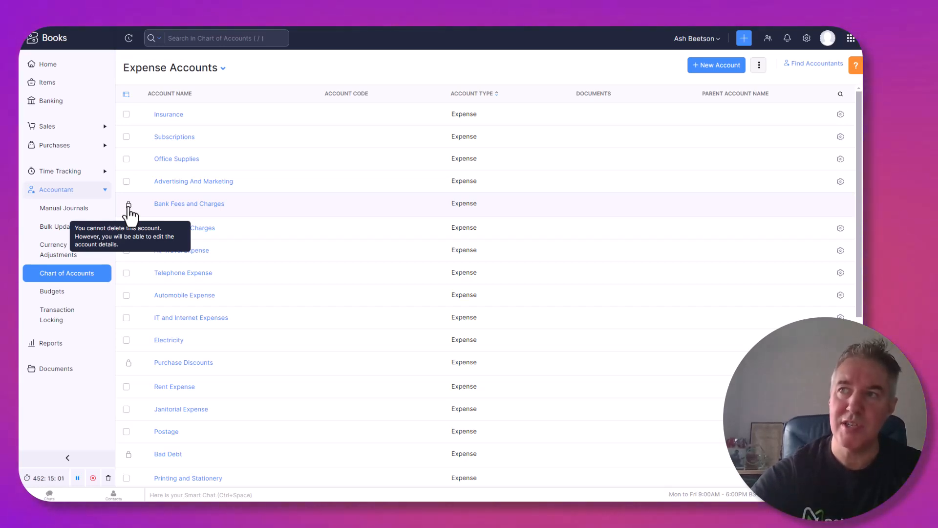
pyautogui.click(222, 204)
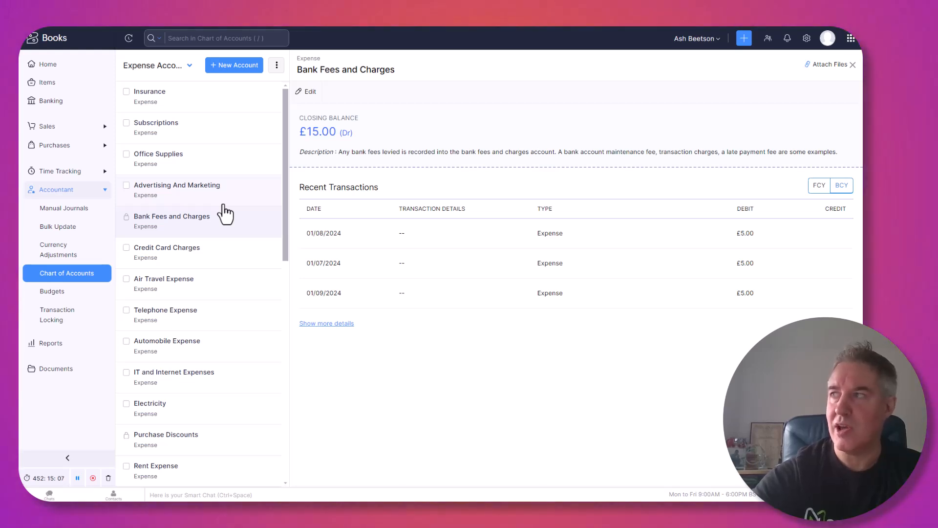
pyautogui.click(303, 97)
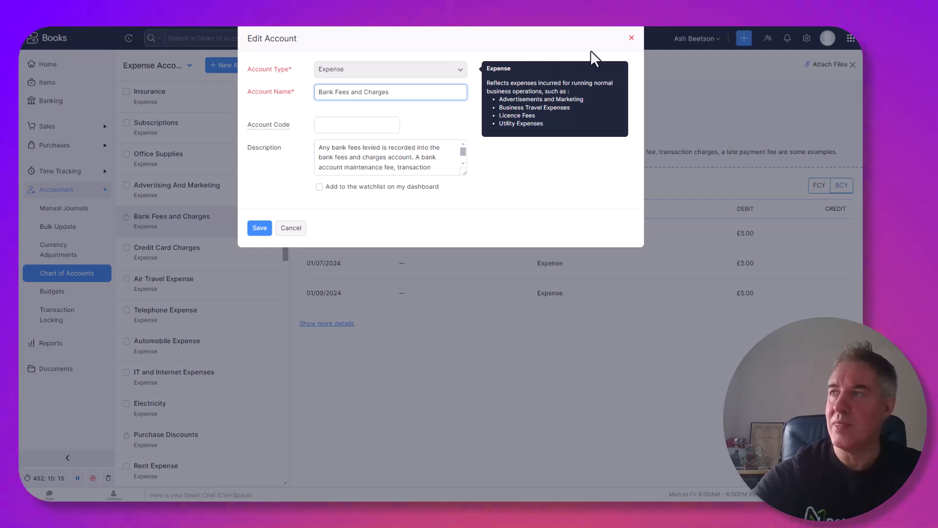
pyautogui.click(631, 38)
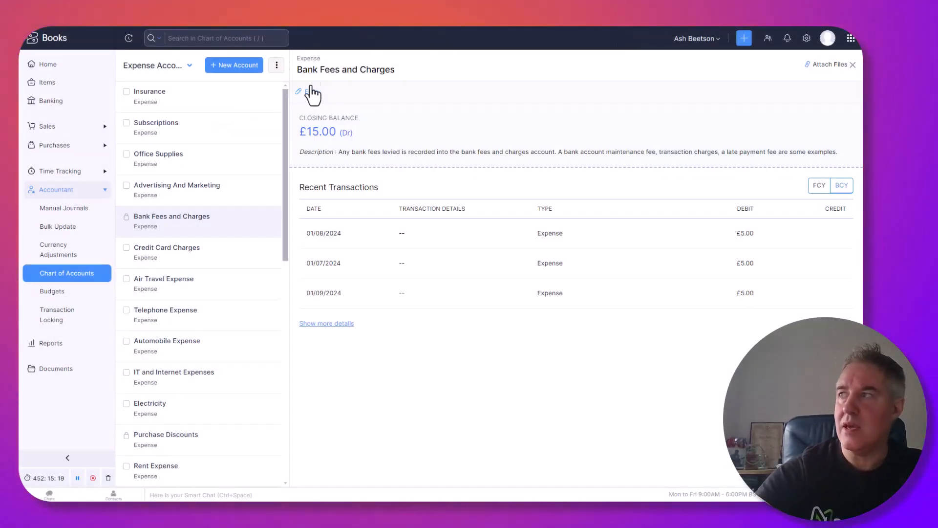
pyautogui.click(853, 65)
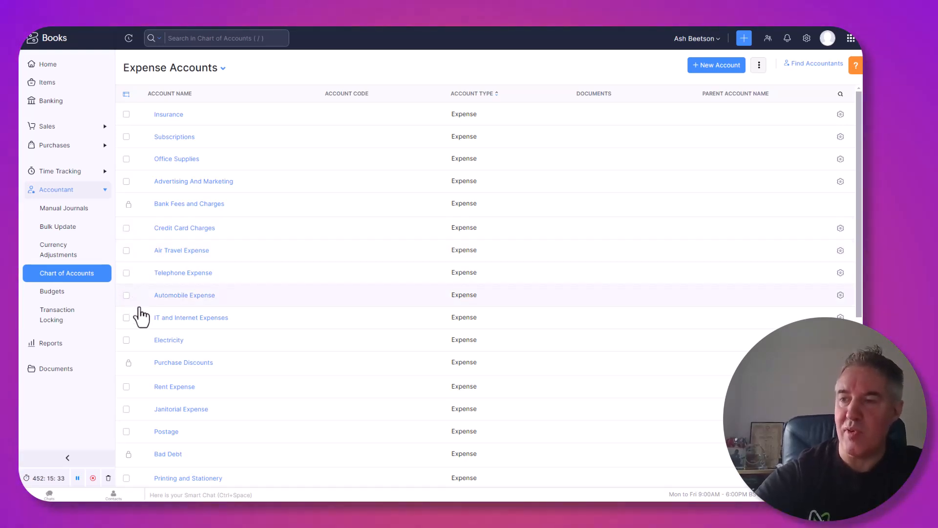
# Step: Try to bulk delete the Automobile Expense, Rent Expense, Janitorial Expense and Postage accounts
pyautogui.moveTo(128, 364)
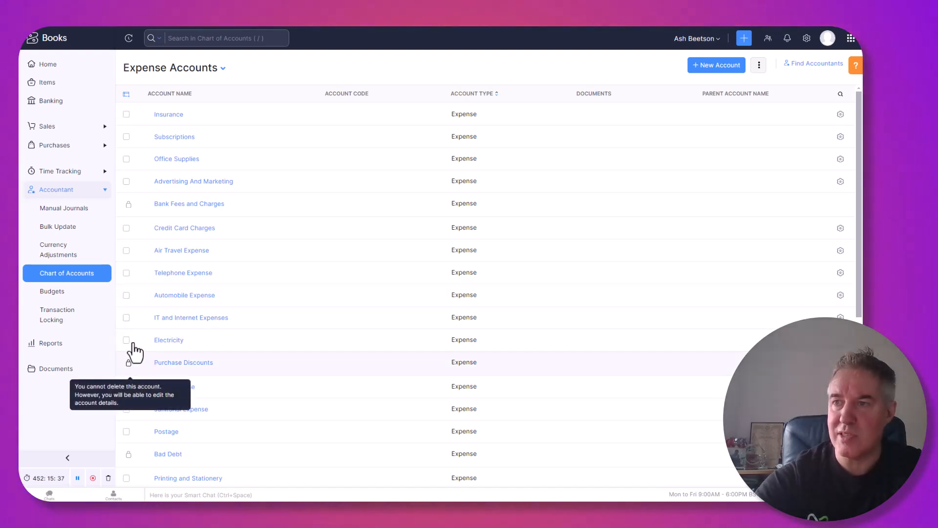
pyautogui.click(127, 294)
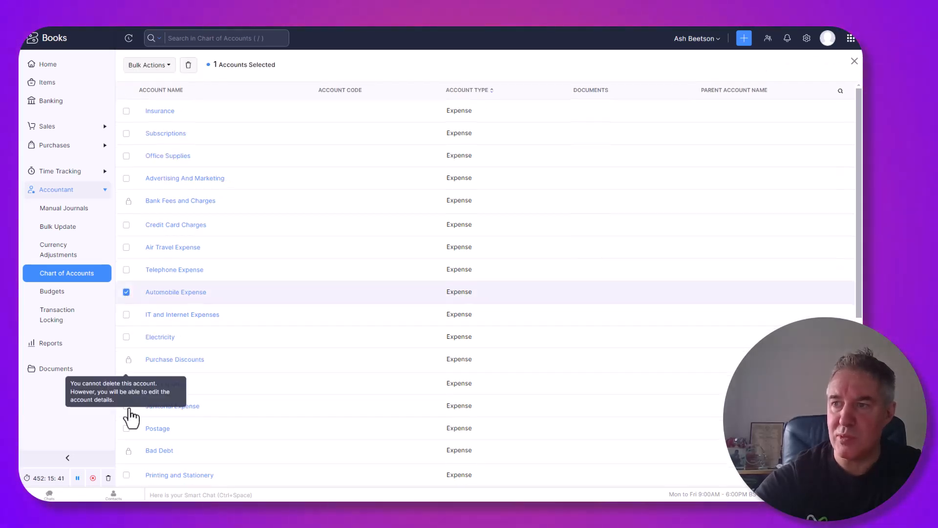
pyautogui.click(126, 383)
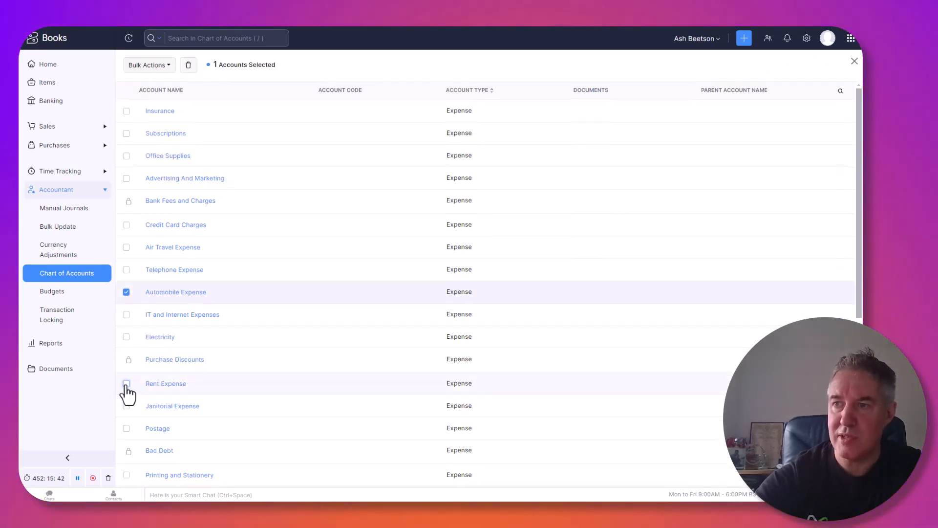
pyautogui.click(126, 429)
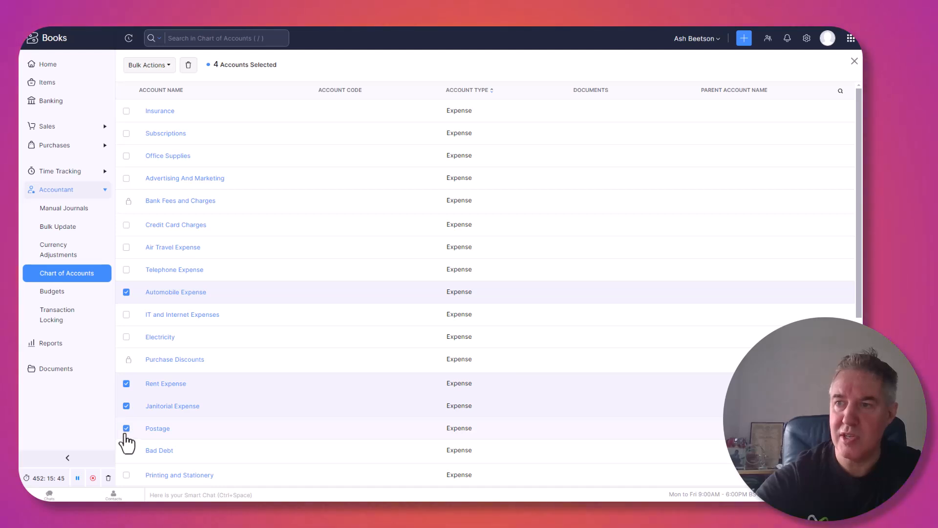
pyautogui.click(169, 68)
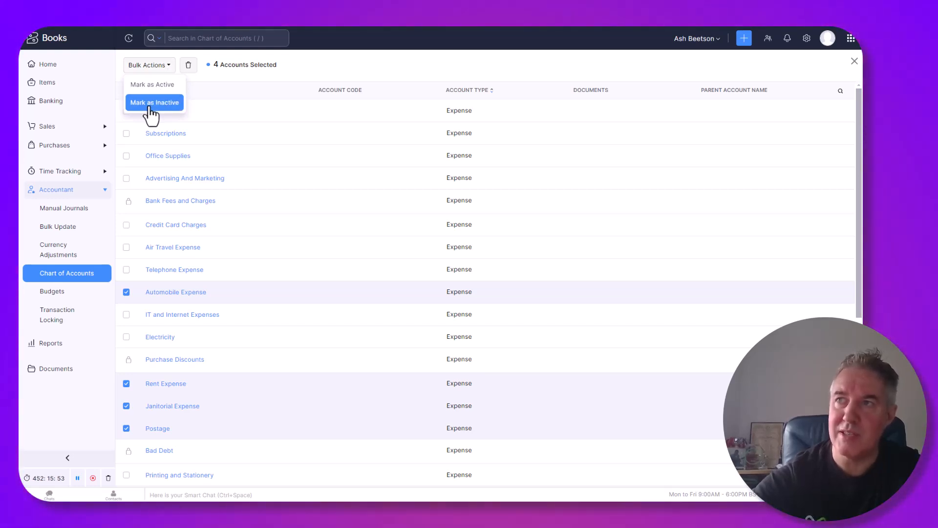
pyautogui.click(188, 66)
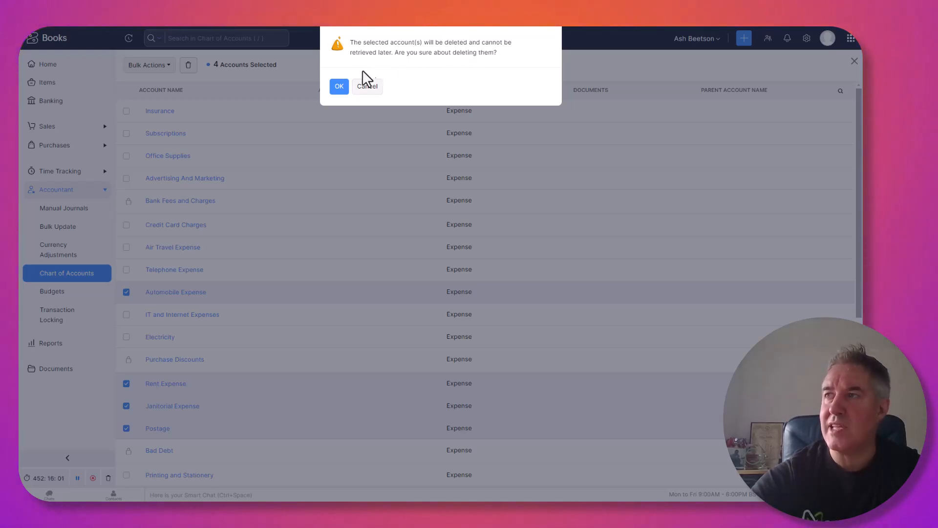
pyautogui.click(340, 87)
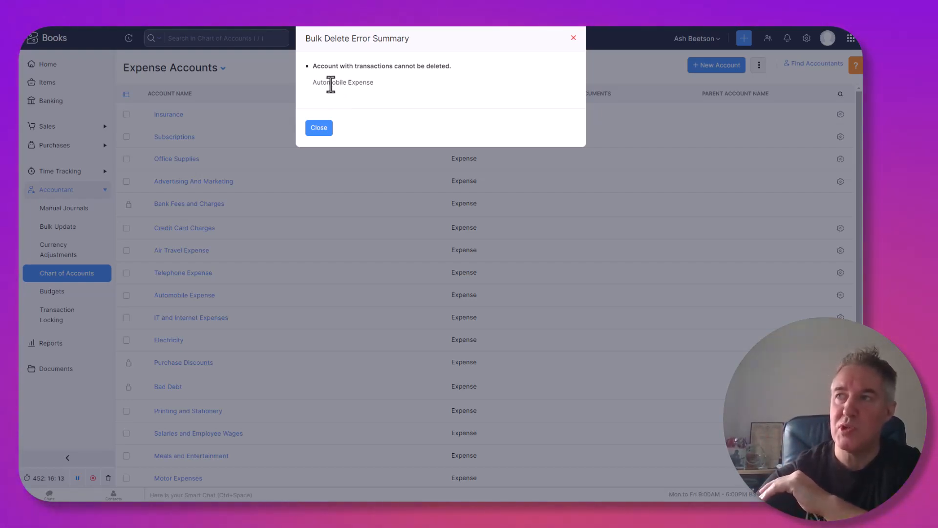
pyautogui.click(322, 130)
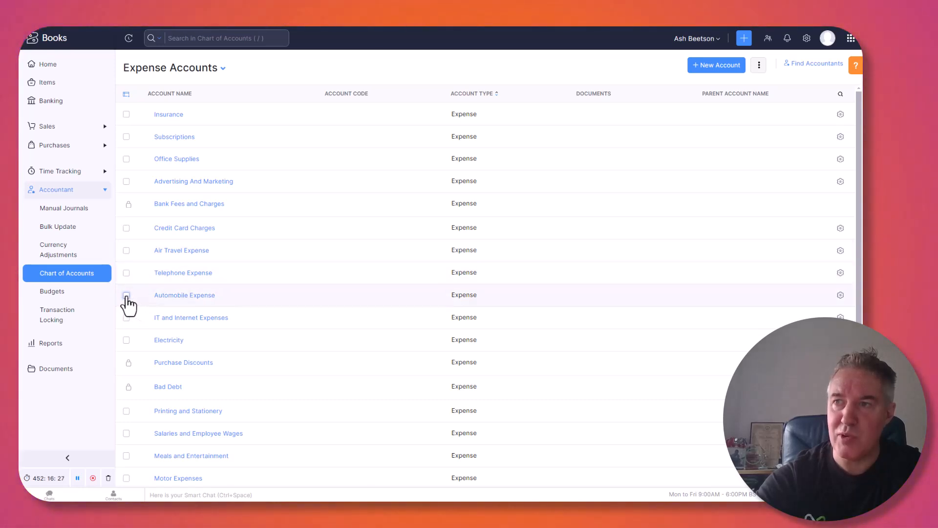
# Step: Mark the Automobile Expense, Telephone Expense, Air Travel Expense and Credit Card Charges accounts as inactive in bulk
pyautogui.click(126, 295)
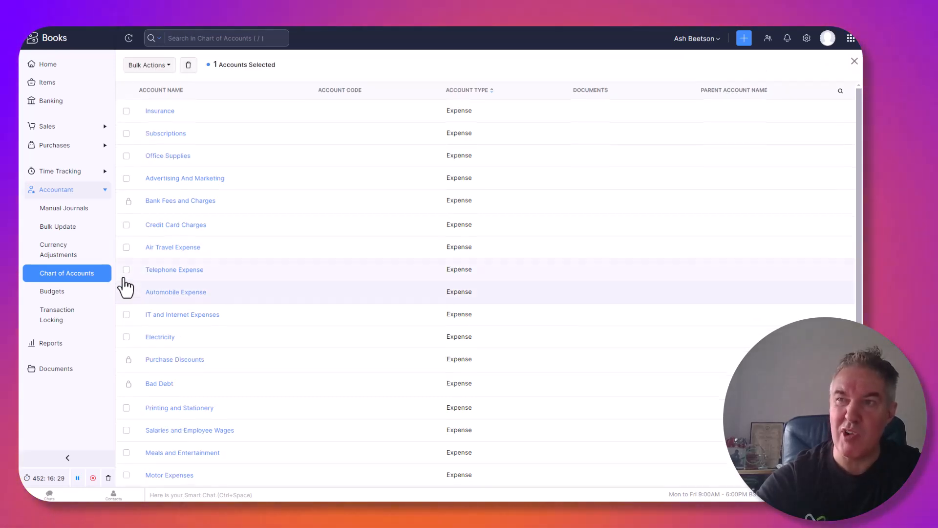
pyautogui.click(126, 270)
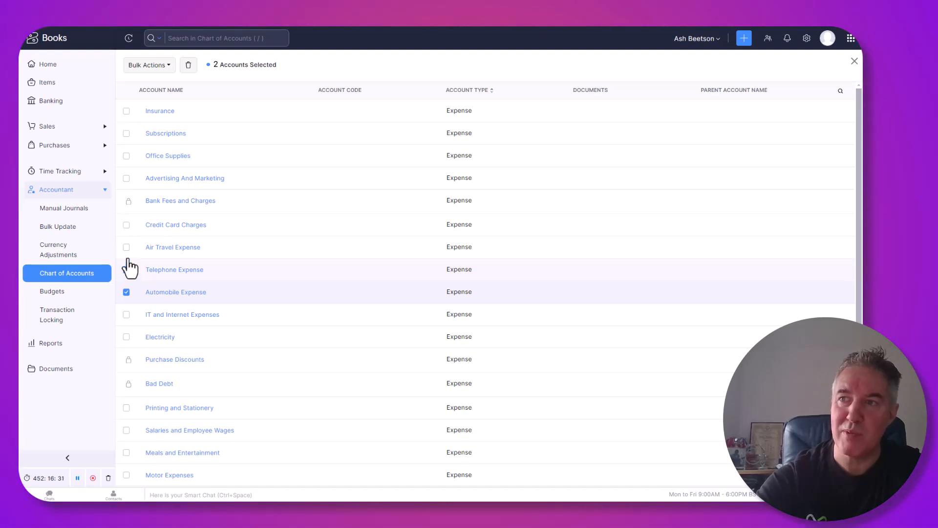
pyautogui.click(126, 247)
pyautogui.click(126, 225)
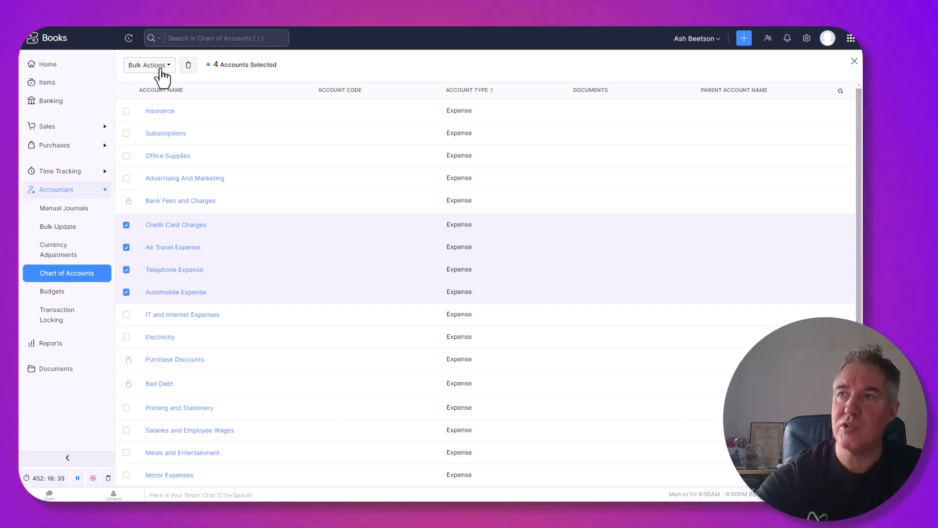
pyautogui.click(153, 103)
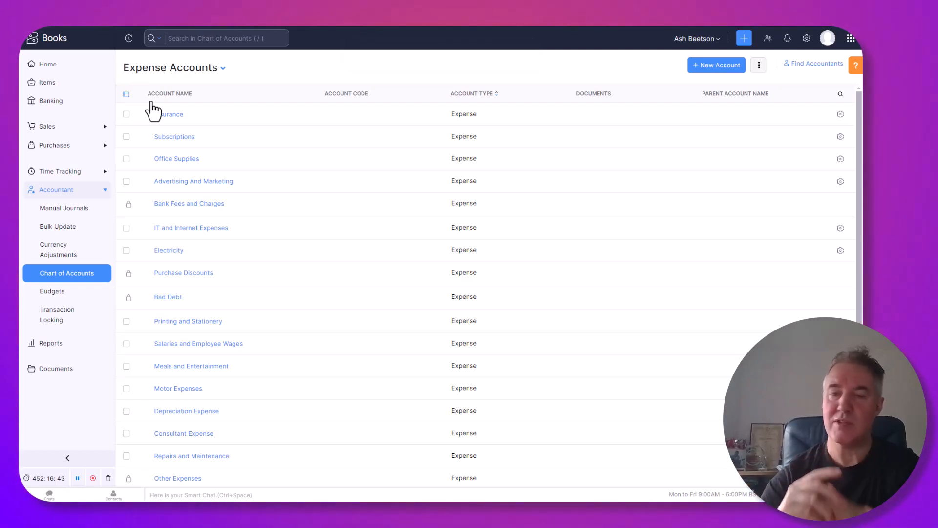
# Step: View the active accounts in the chart of accounts and switch the filter to the inactive accounts
pyautogui.click(221, 78)
pyautogui.click(179, 107)
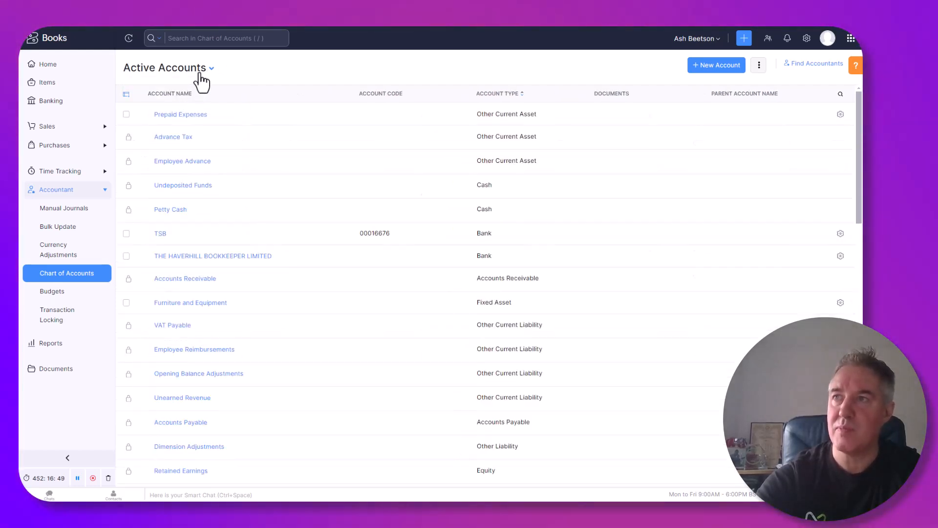
pyautogui.click(206, 71)
pyautogui.click(174, 113)
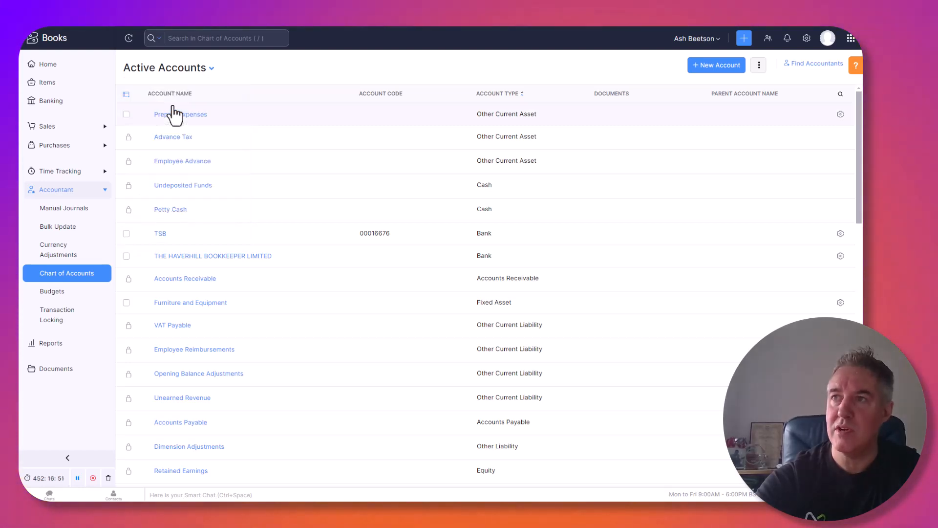
pyautogui.click(205, 71)
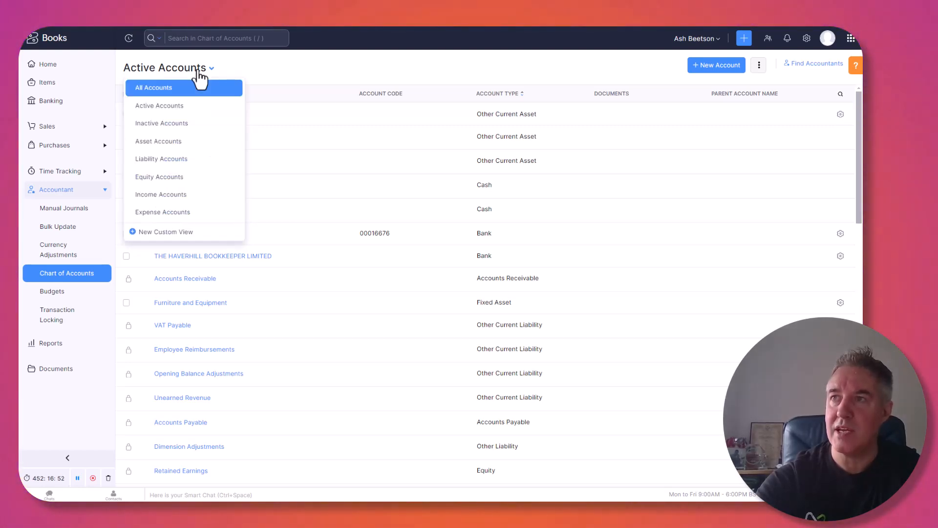
pyautogui.click(172, 125)
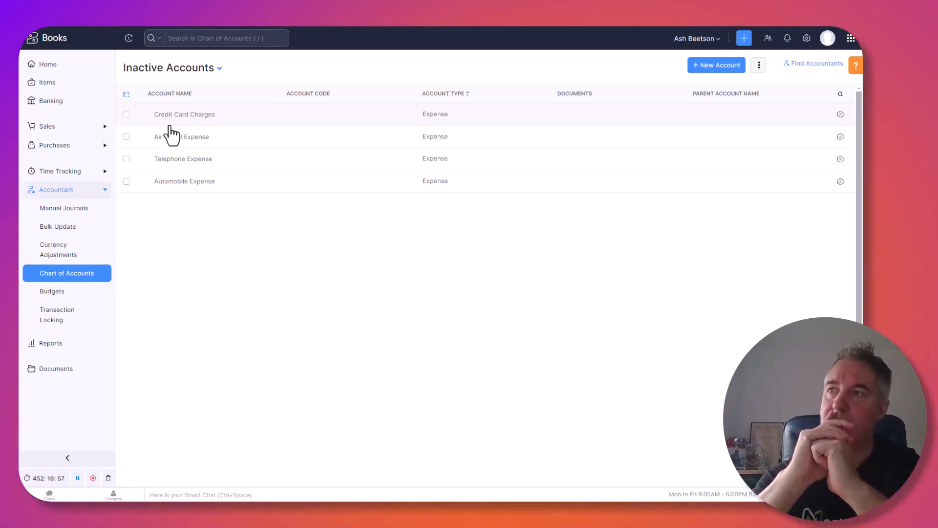
# Step: Mark Credit Card Charges, Air Travel Expense, Telephone Expense and Automobile Expense as active in bulk and list all accounts
pyautogui.click(126, 115)
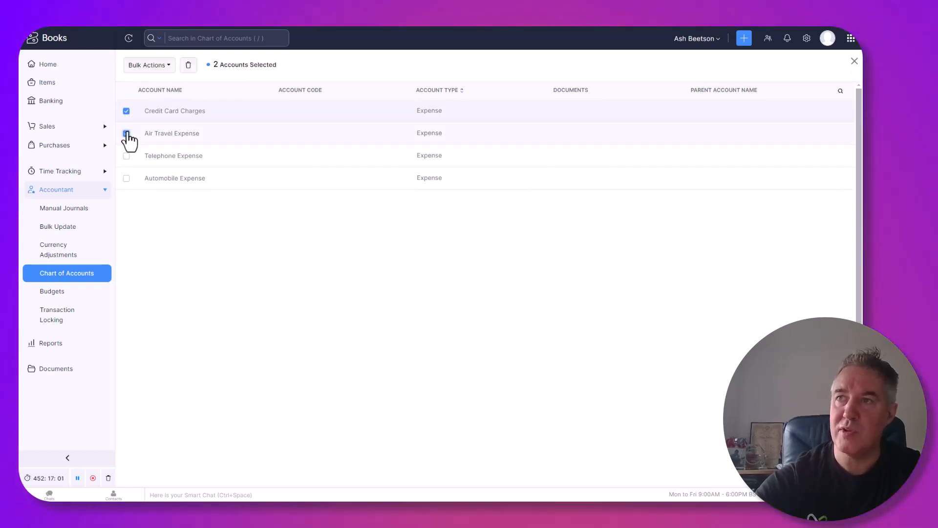
pyautogui.click(126, 179)
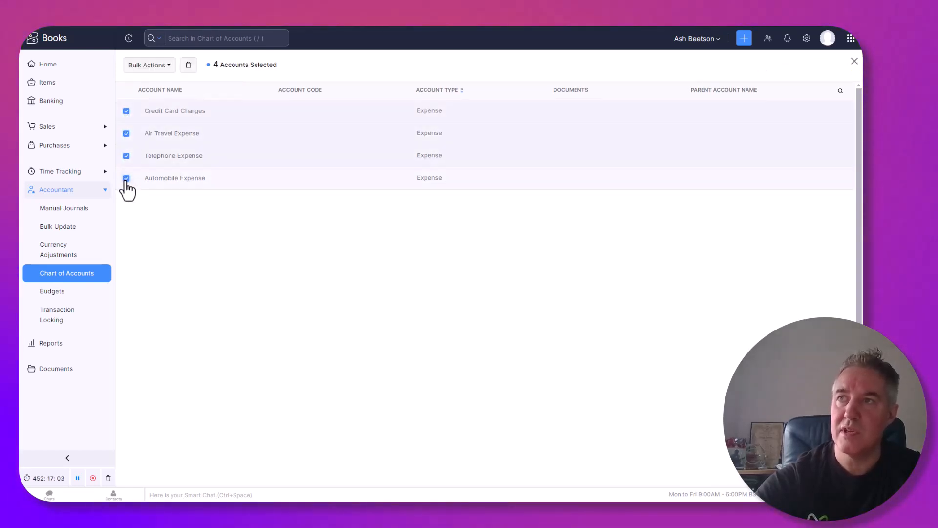
pyautogui.click(167, 67)
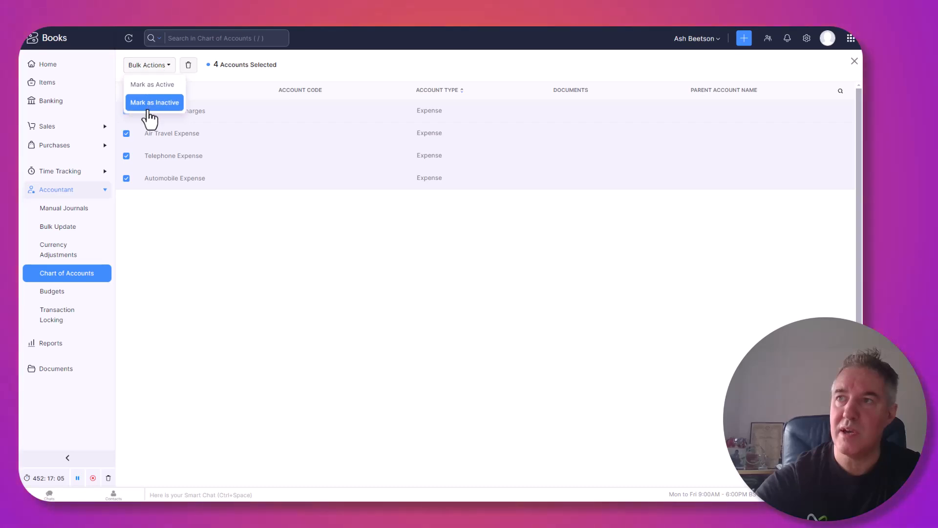
pyautogui.click(153, 85)
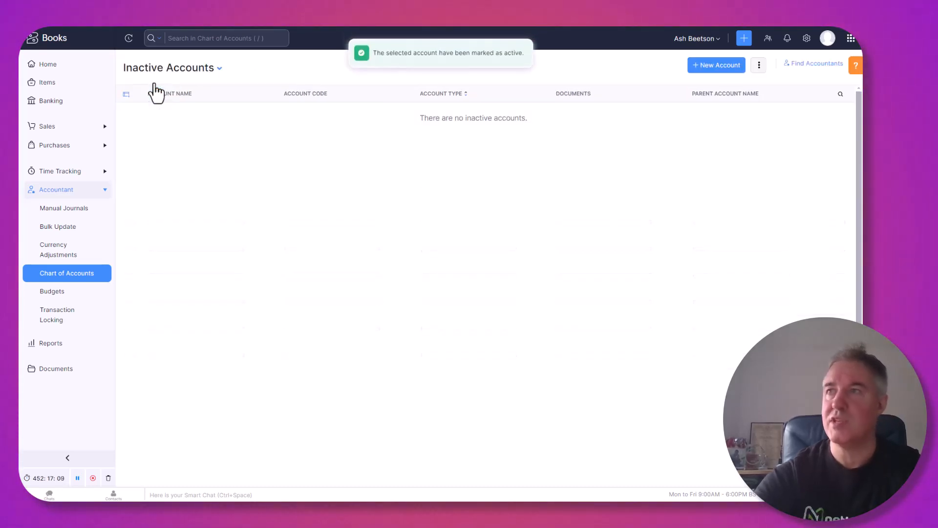
pyautogui.click(210, 71)
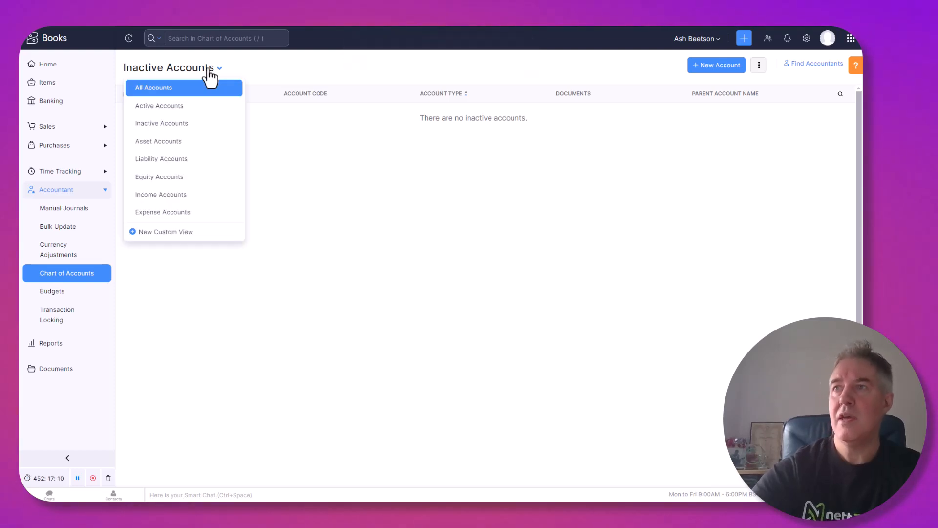
pyautogui.click(163, 88)
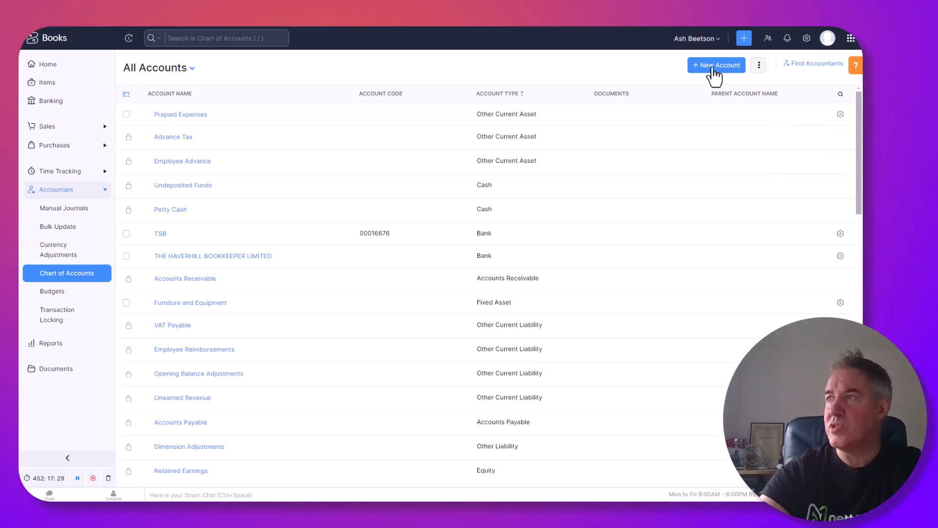
# Step: Start a new account of type Expense in the chart of accounts and name it Software Cost
pyautogui.click(714, 69)
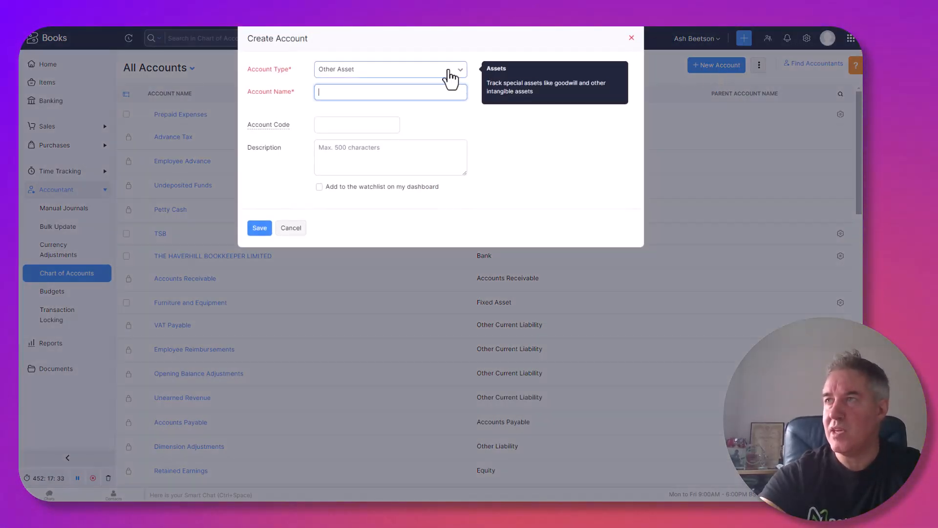
pyautogui.click(450, 73)
pyautogui.scroll(-3, 427, 135)
pyautogui.scroll(-5, 426, 137)
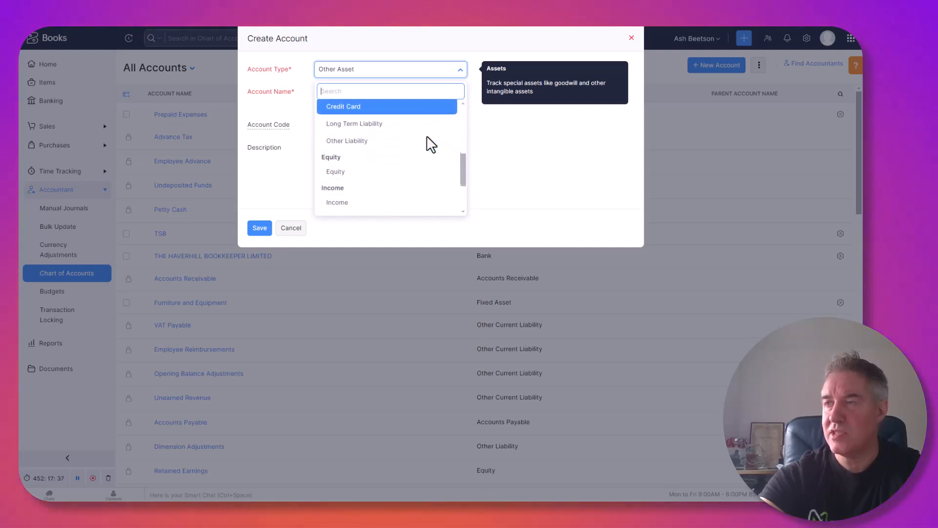
pyautogui.scroll(-2, 427, 139)
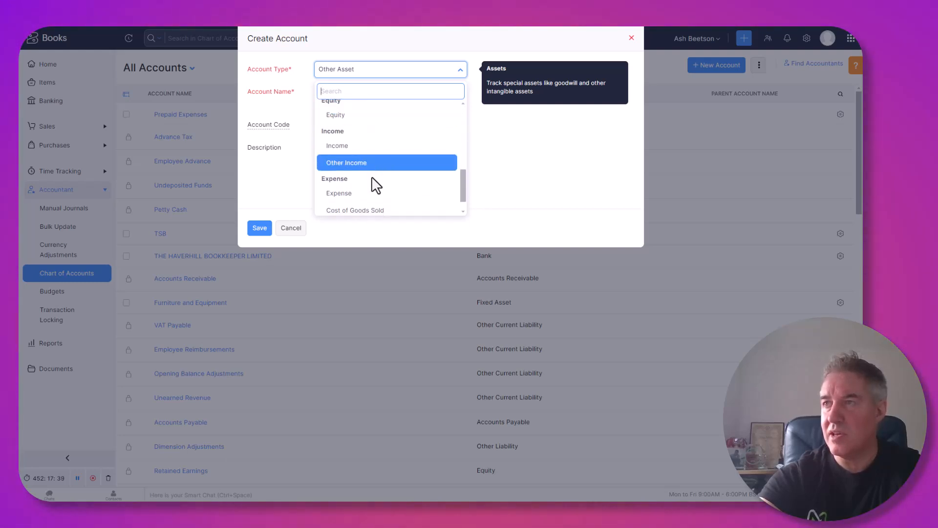
pyautogui.click(361, 195)
pyautogui.click(335, 94)
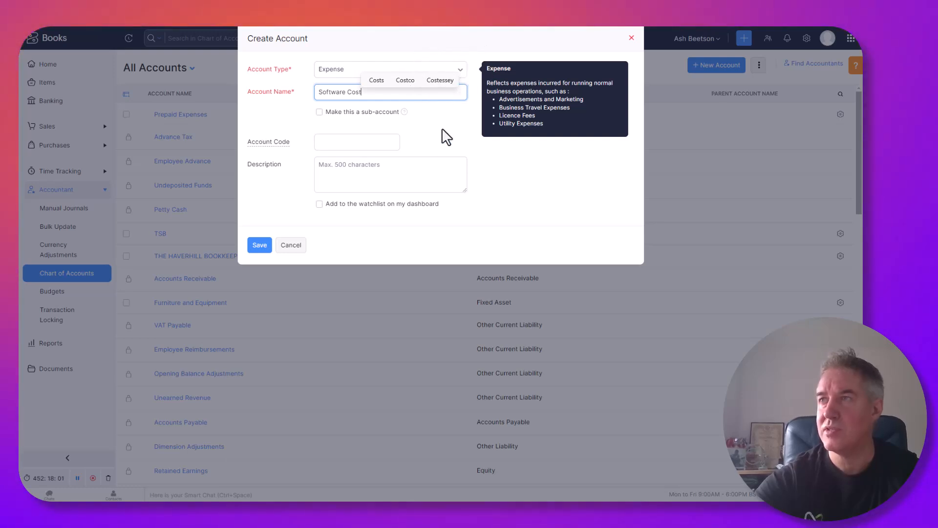
# Step: Make Software Cost a sub-account of IT and Internet Expenses, give it the account code 22222 and save it
pyautogui.click(319, 112)
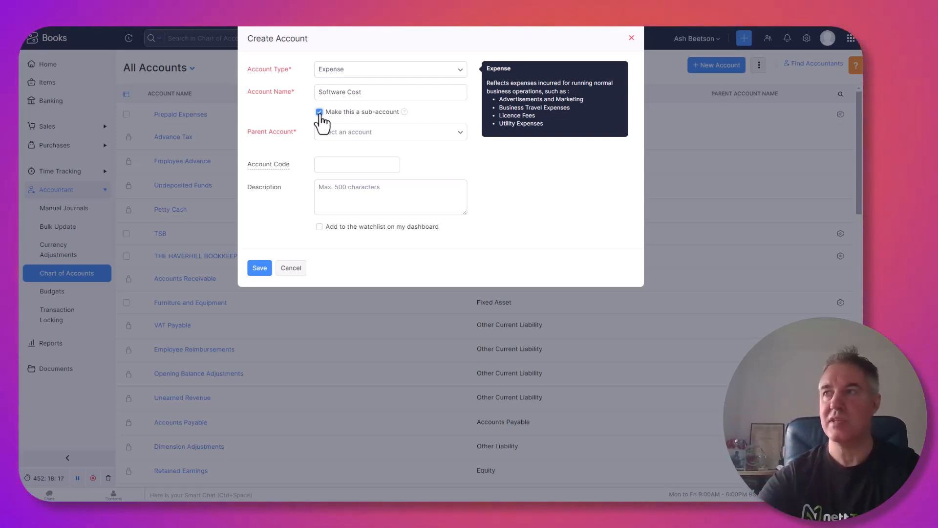
pyautogui.click(348, 142)
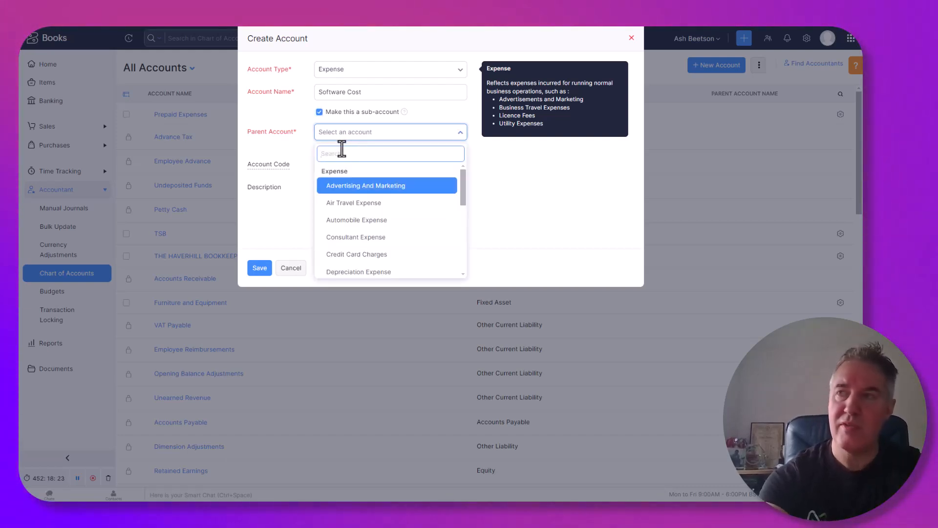
pyautogui.write('it')
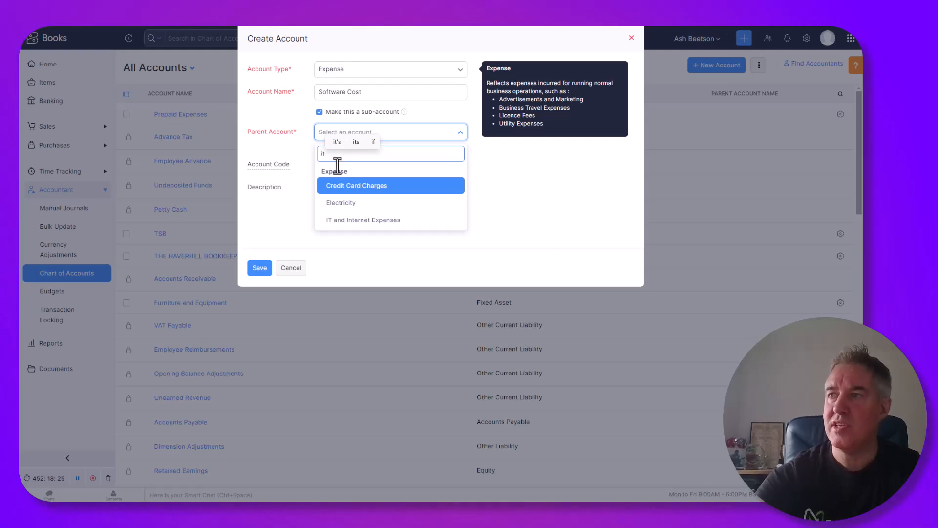
pyautogui.click(342, 220)
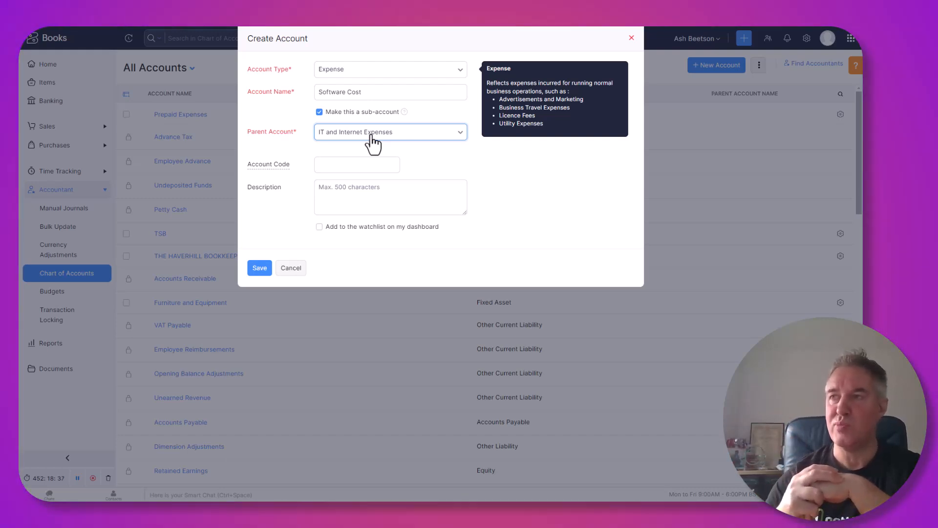
pyautogui.click(347, 165)
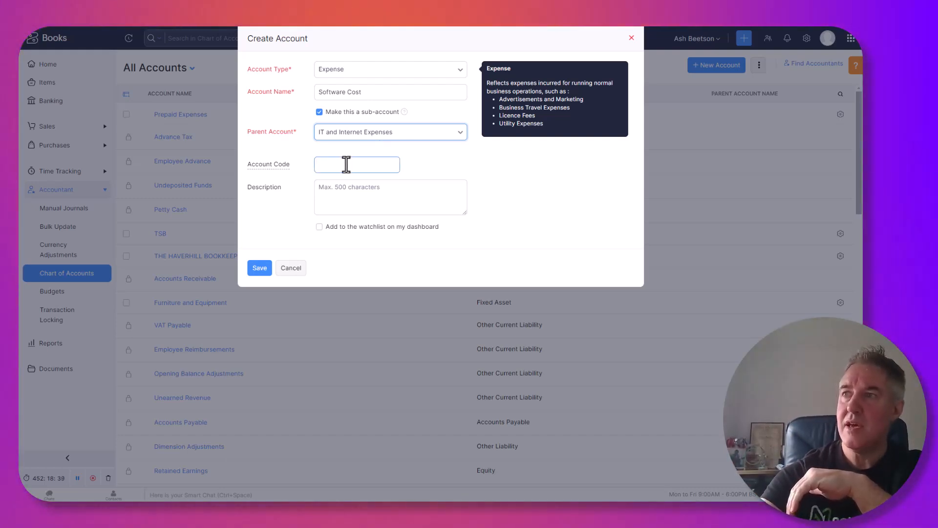
pyautogui.click(347, 165)
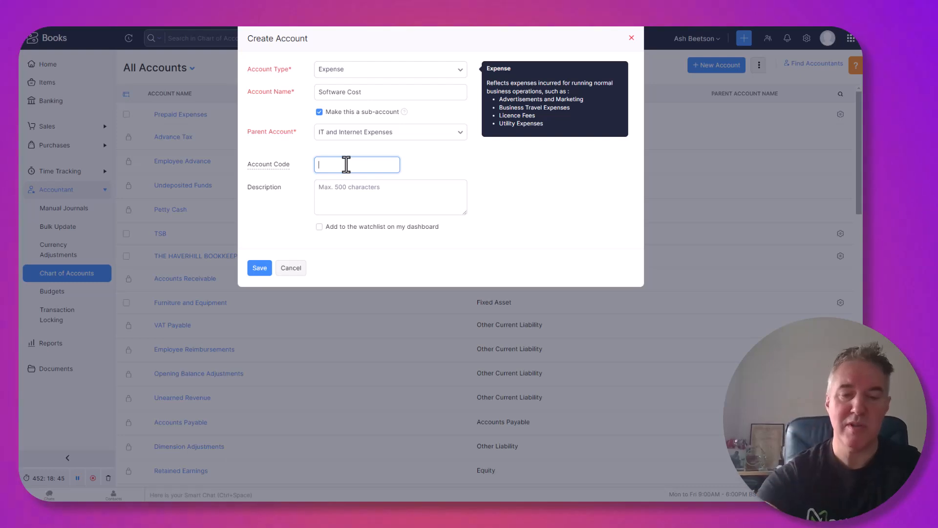
pyautogui.write('22222')
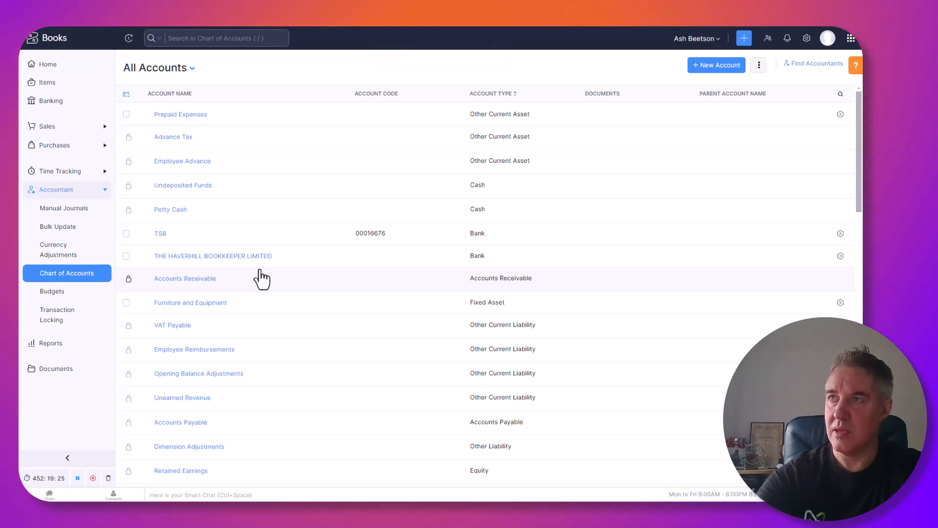
# Step: Search the chart of accounts for "soft" and view the import and export options
pyautogui.click(192, 39)
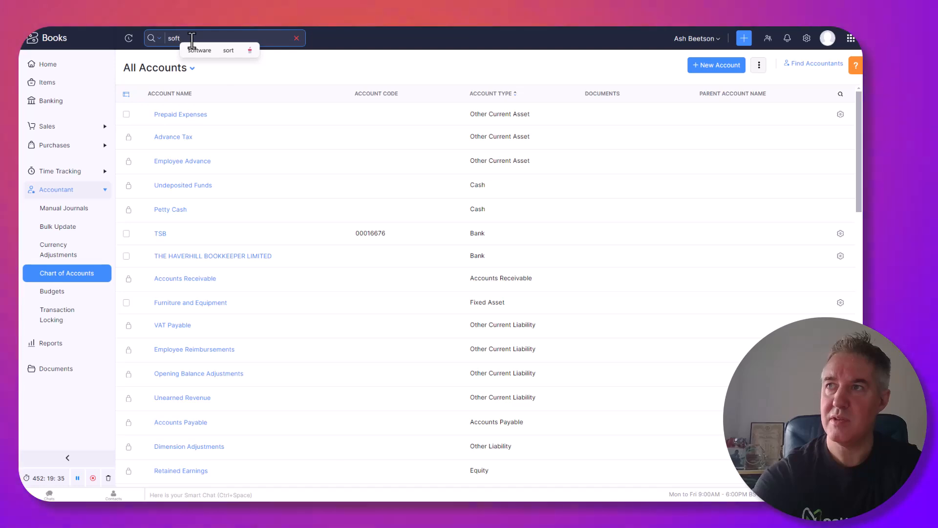
pyautogui.press('Return')
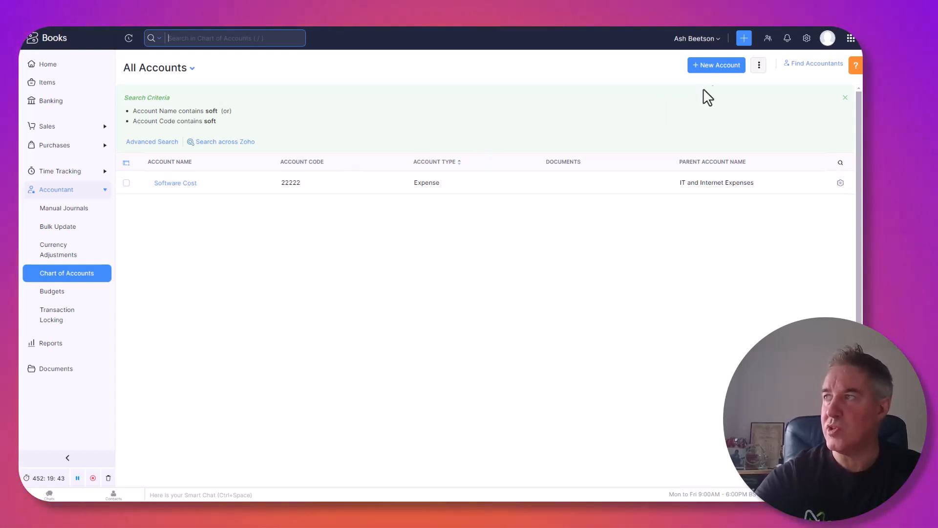
pyautogui.click(759, 66)
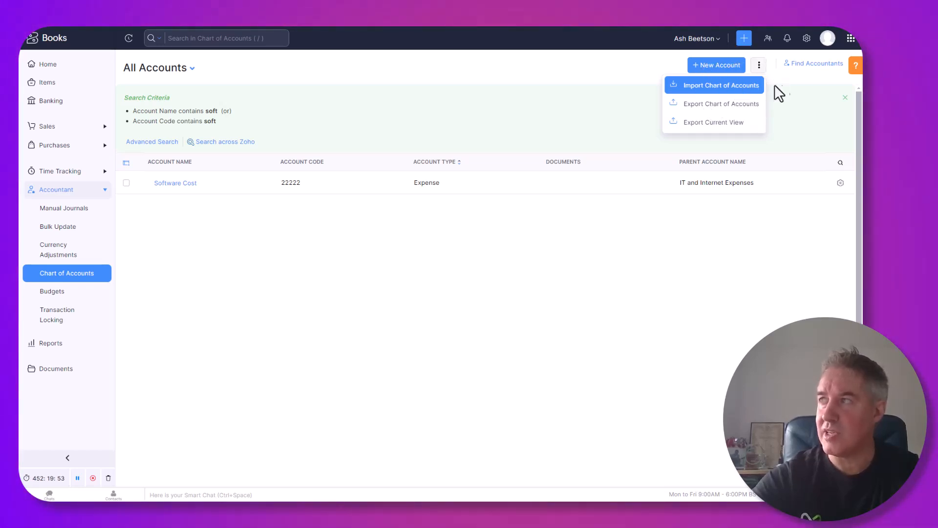
pyautogui.click(807, 67)
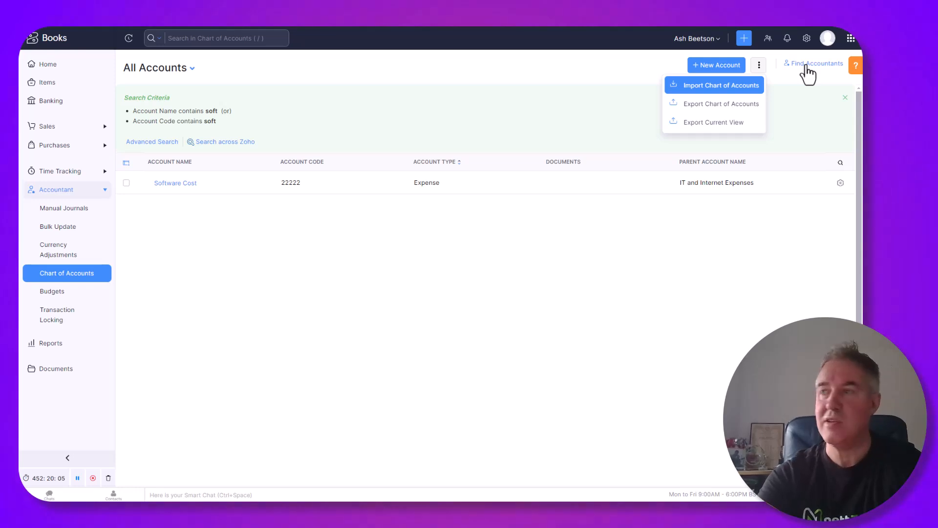
pyautogui.click(806, 65)
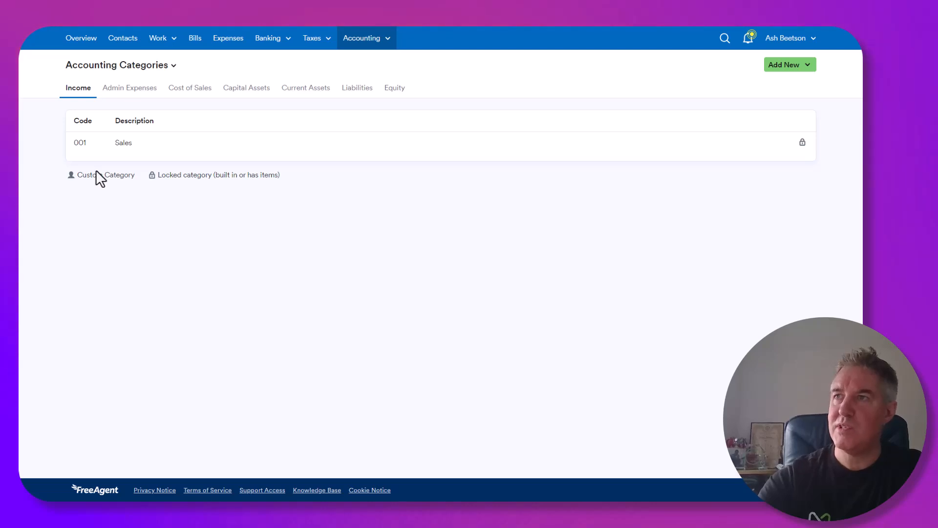
# Step: Switch to FreeAgent and open the Accounting Categories from the company settings
pyautogui.click(812, 38)
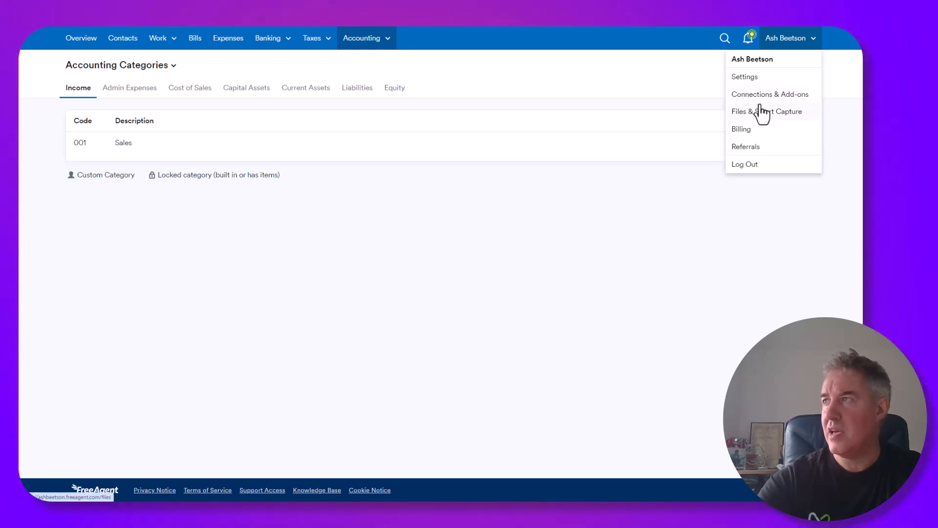
pyautogui.click(752, 79)
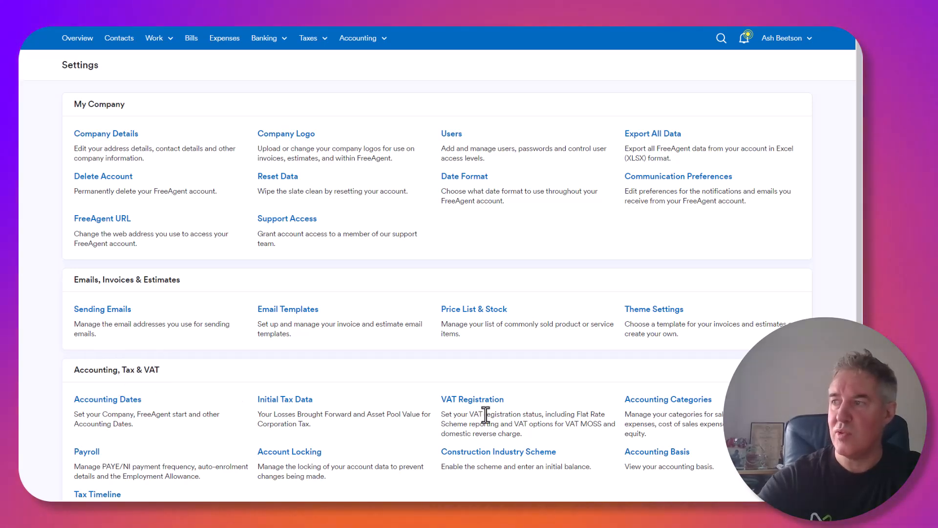
pyautogui.click(676, 407)
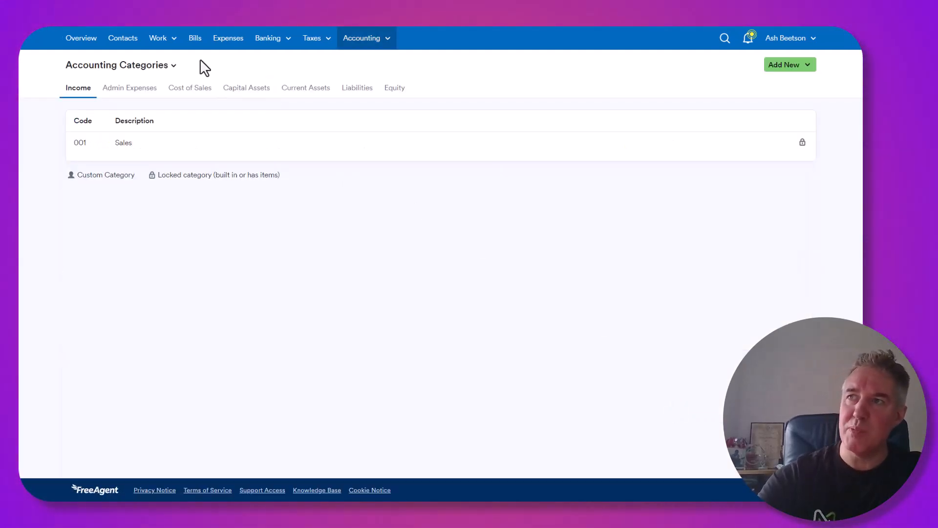
# Step: View the Communication Preferences settings page and return to Accounting Categories
pyautogui.click(169, 67)
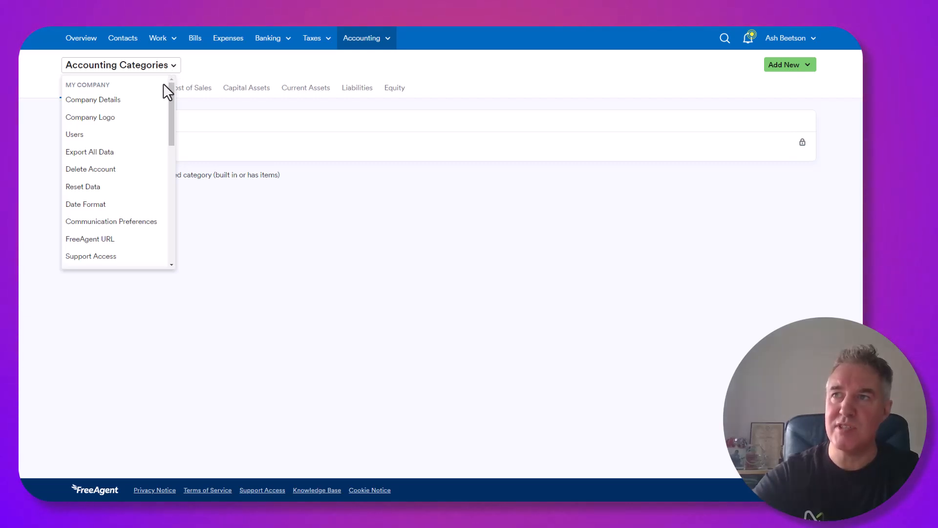
pyautogui.moveTo(171, 120); pyautogui.dragTo(165, 138)
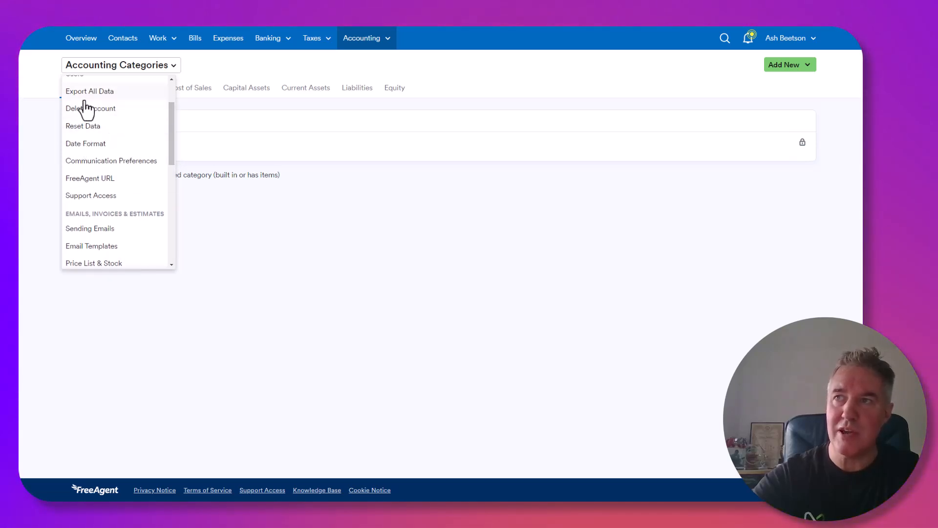
pyautogui.click(102, 164)
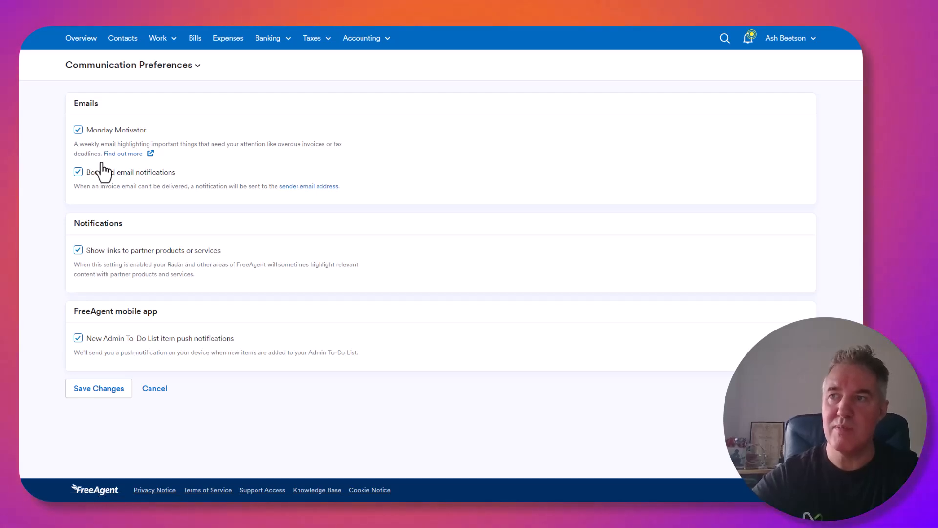
pyautogui.click(195, 65)
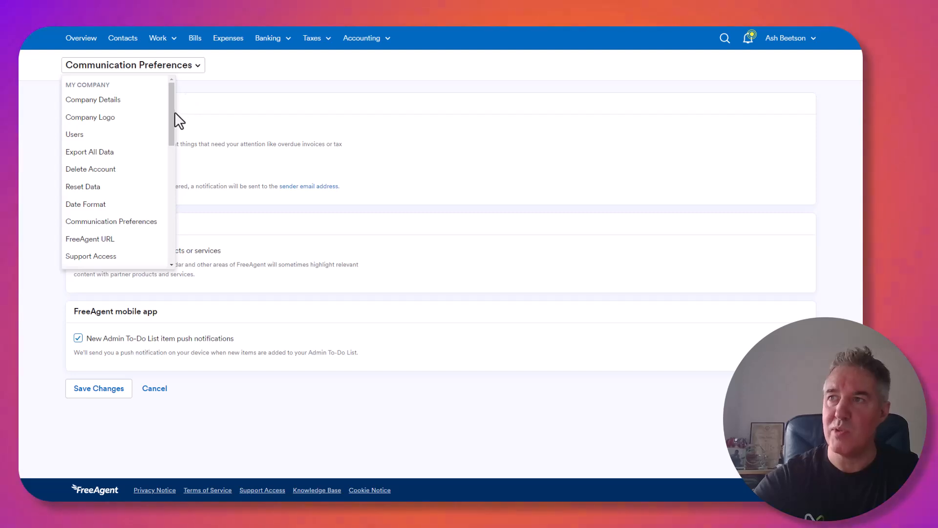
pyautogui.moveTo(172, 115); pyautogui.dragTo(163, 195)
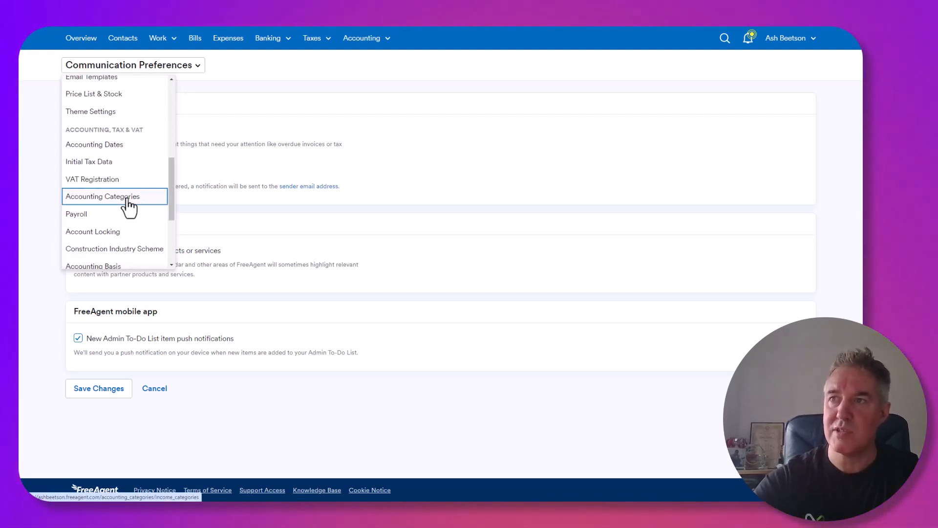
pyautogui.click(128, 197)
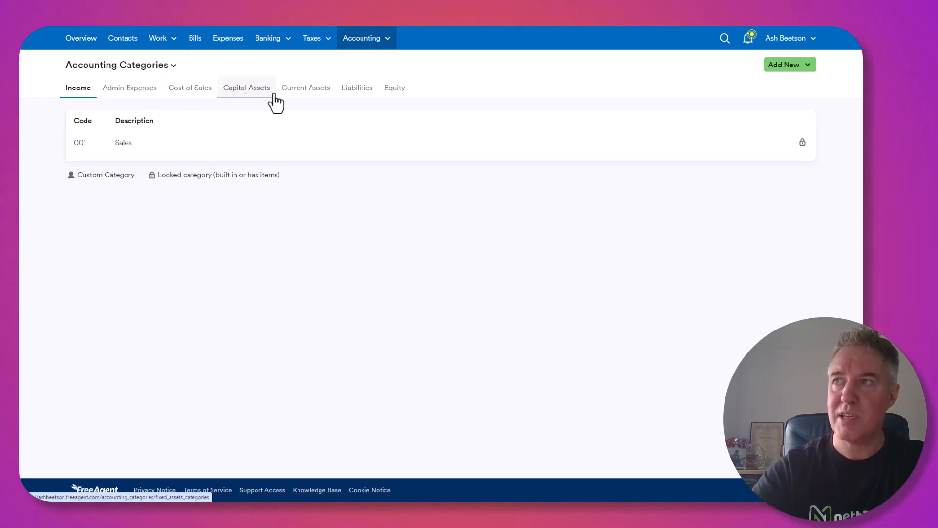
# Step: View the Current Assets accounting categories and the legend for custom and locked categories
pyautogui.click(310, 95)
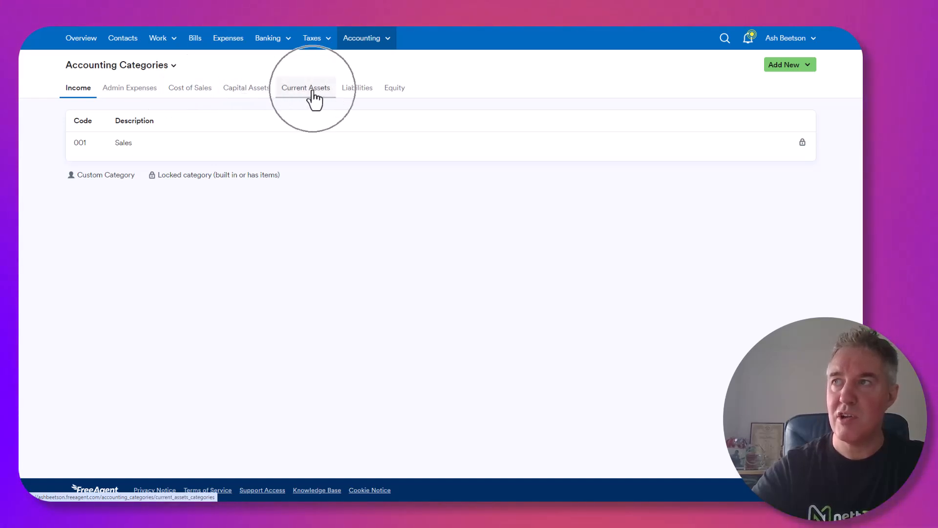
pyautogui.click(365, 89)
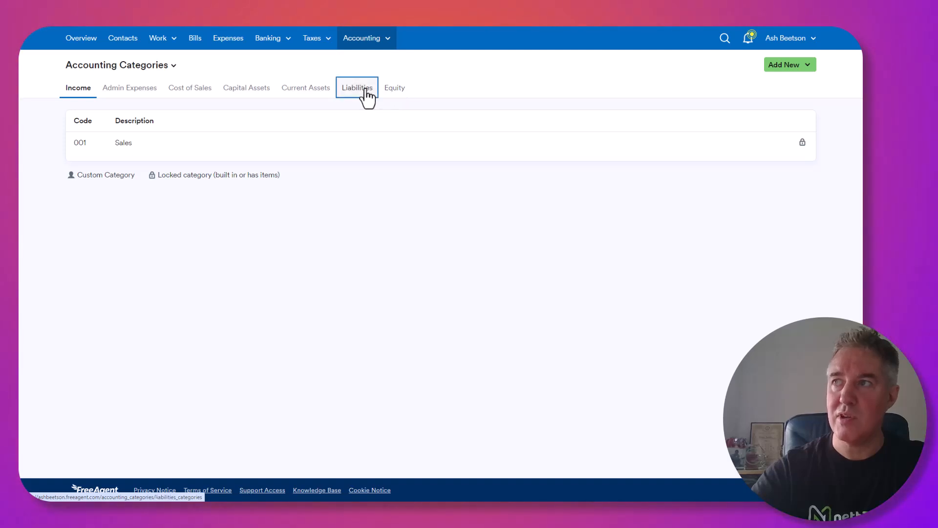
pyautogui.click(307, 95)
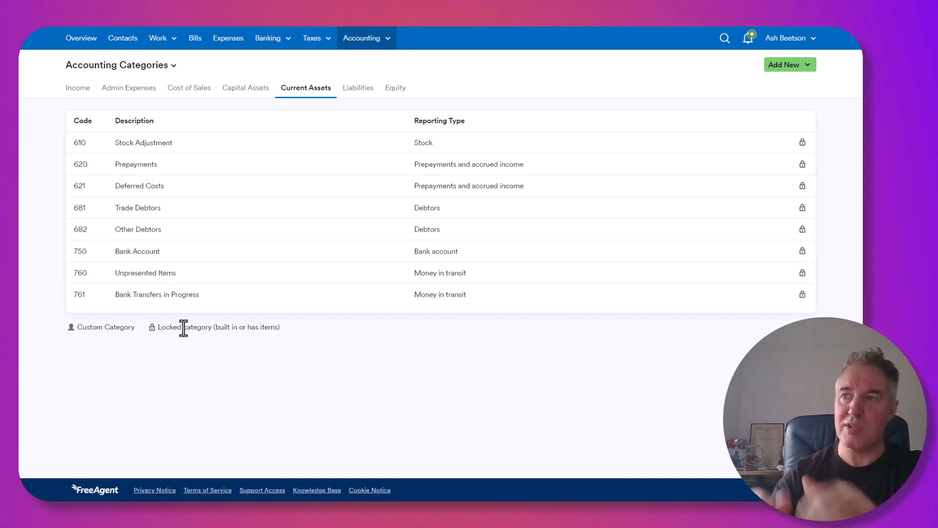
pyautogui.press('ctrl')
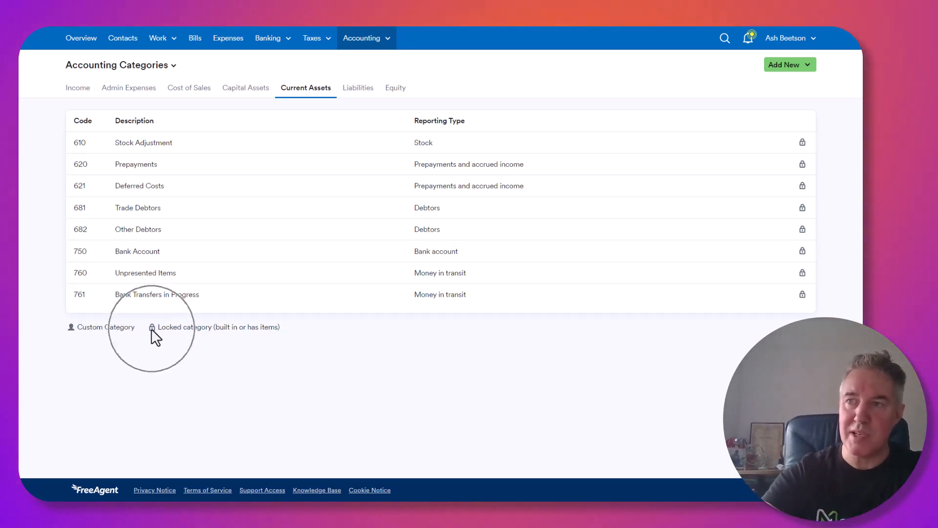
pyautogui.press('ctrl')
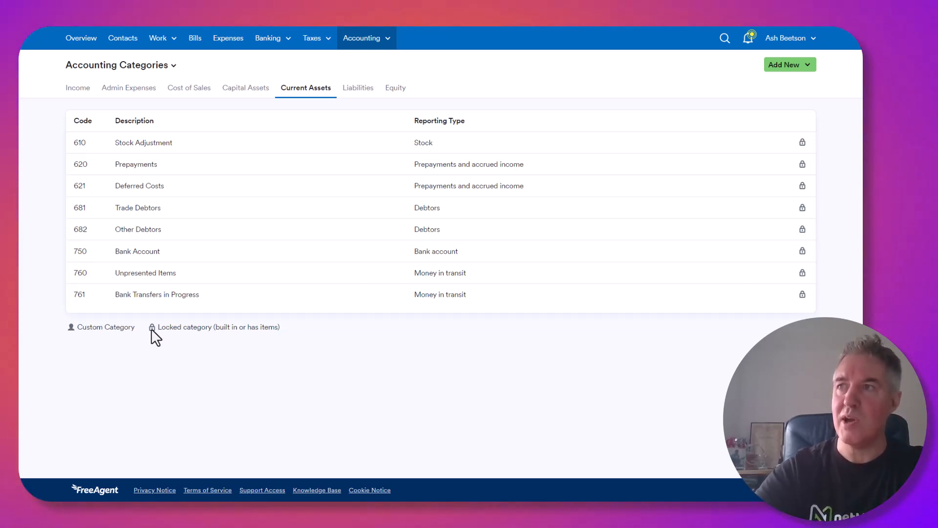
# Step: Delete the Childcare Vouchers category from the Admin Expenses accounting categories
pyautogui.click(133, 90)
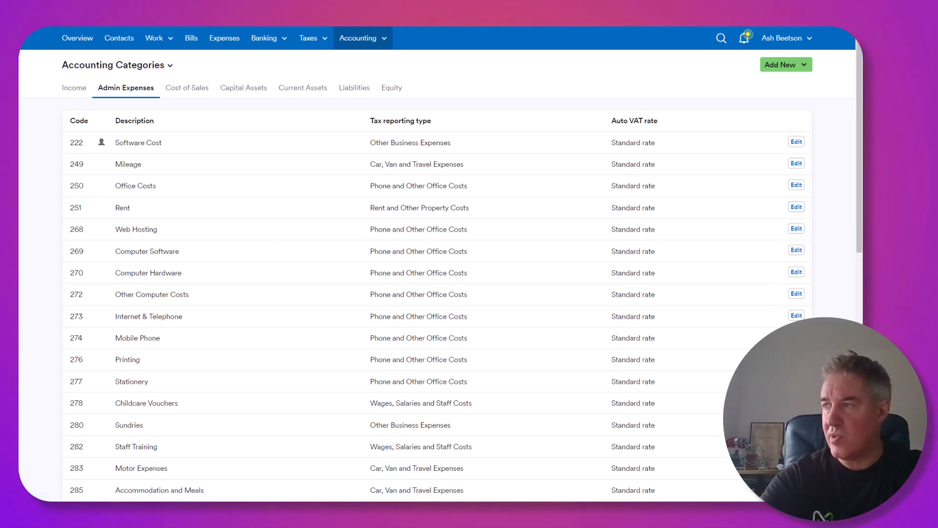
pyautogui.click(796, 403)
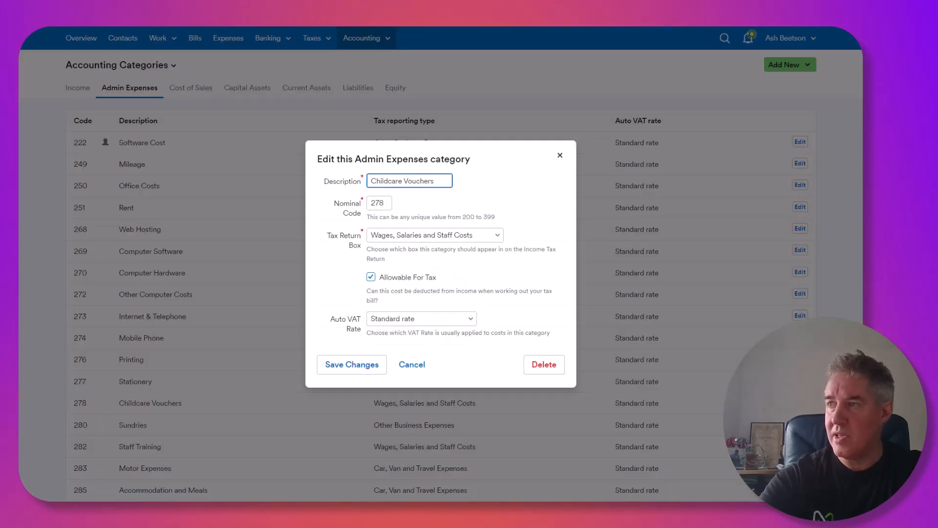
pyautogui.click(546, 372)
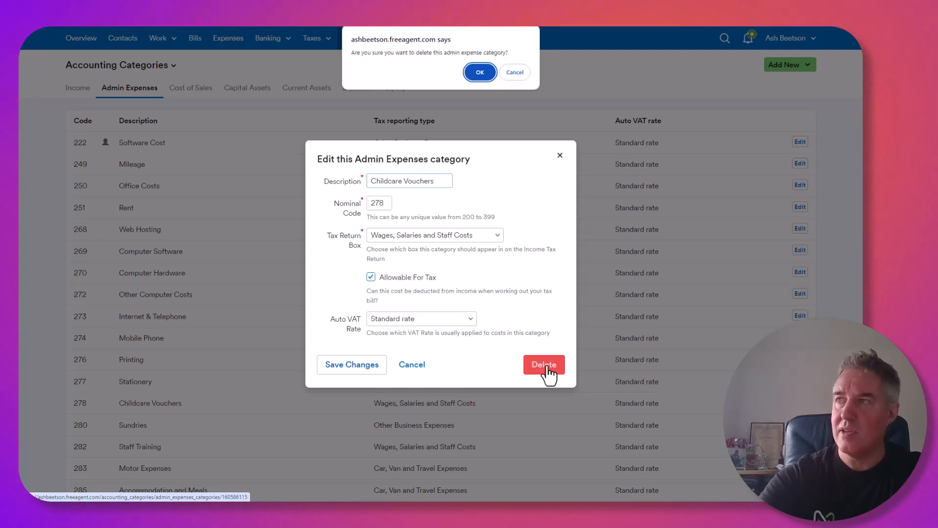
pyautogui.click(480, 72)
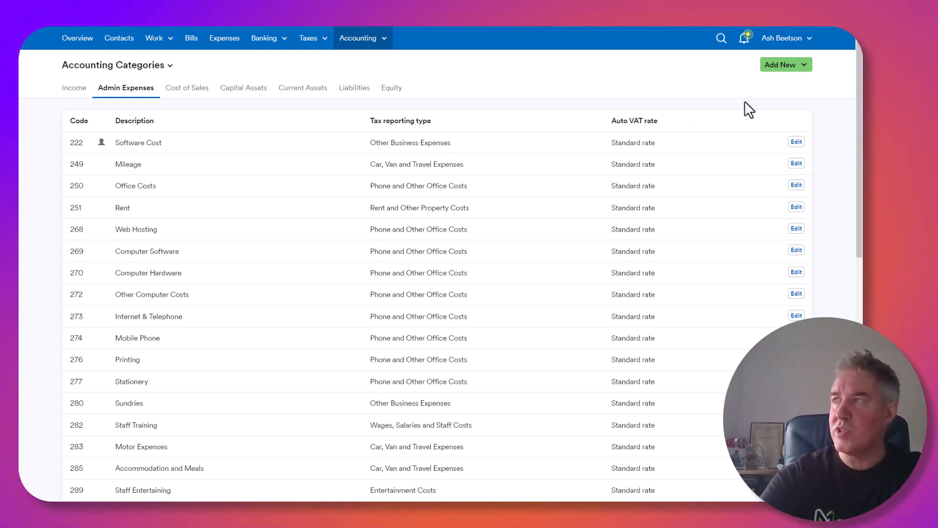
# Step: Start a new Admin Expenses category with the description Computer Repairs
pyautogui.click(785, 66)
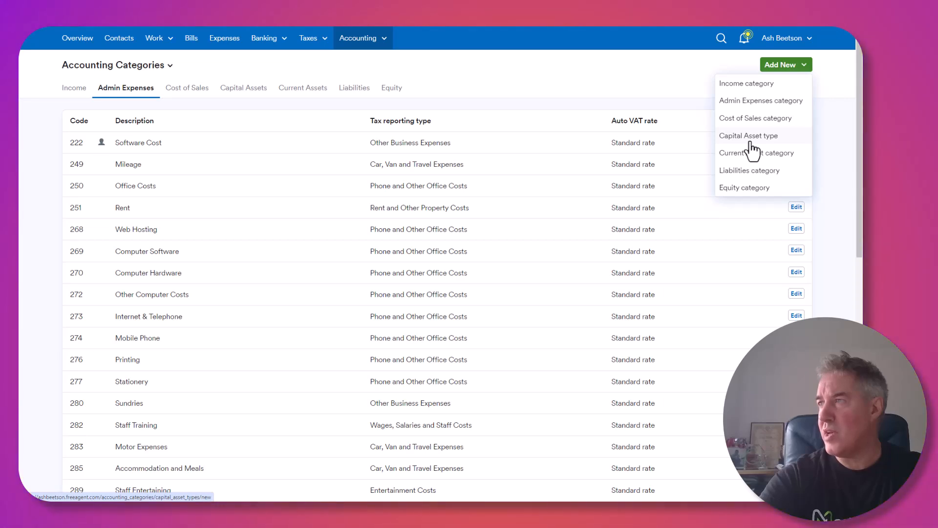
pyautogui.click(739, 86)
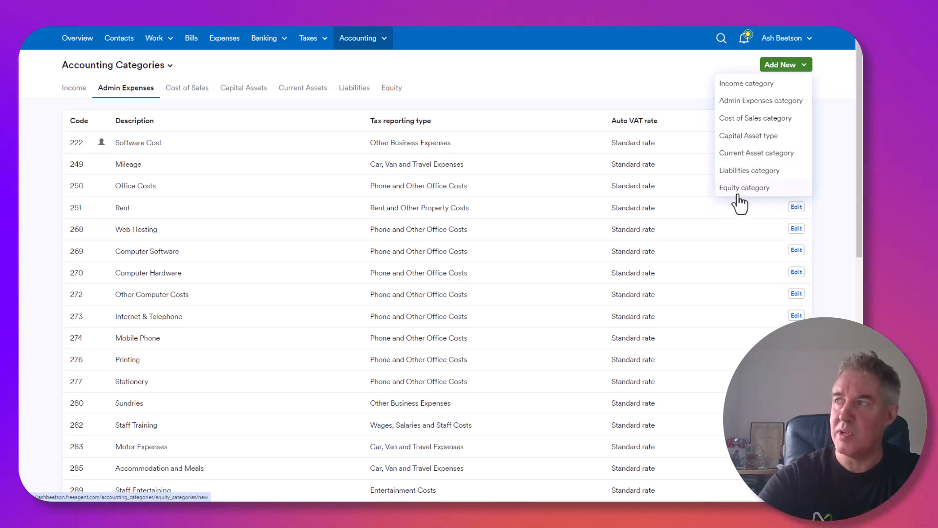
pyautogui.click(741, 102)
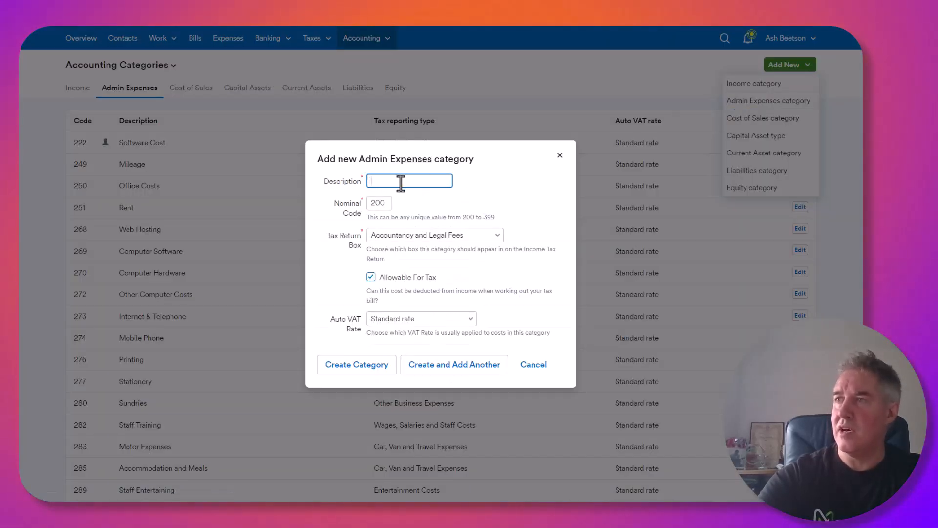
pyautogui.write('Comp')
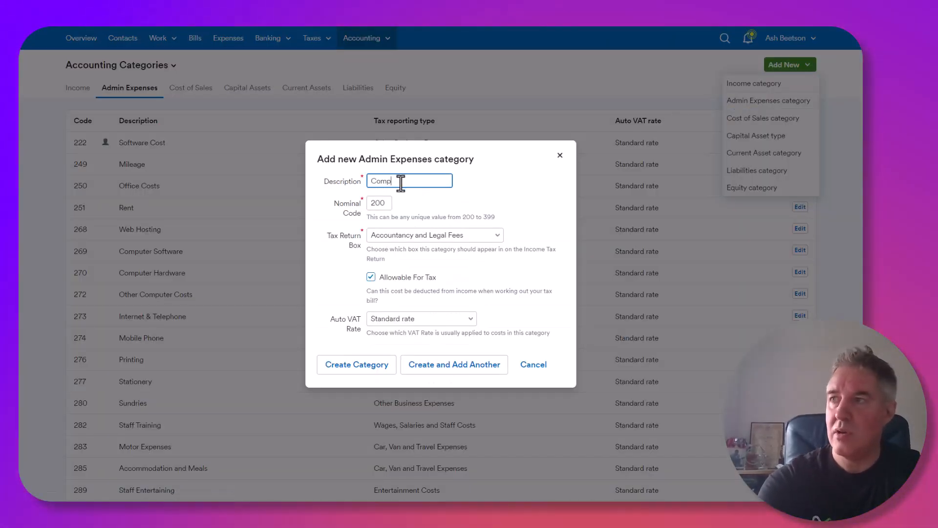
pyautogui.write('uter')
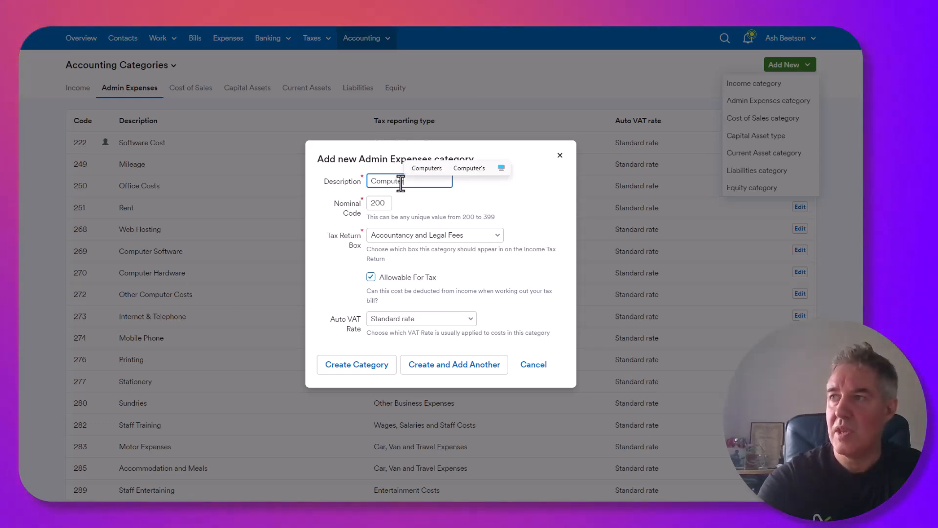
pyautogui.write(' Re')
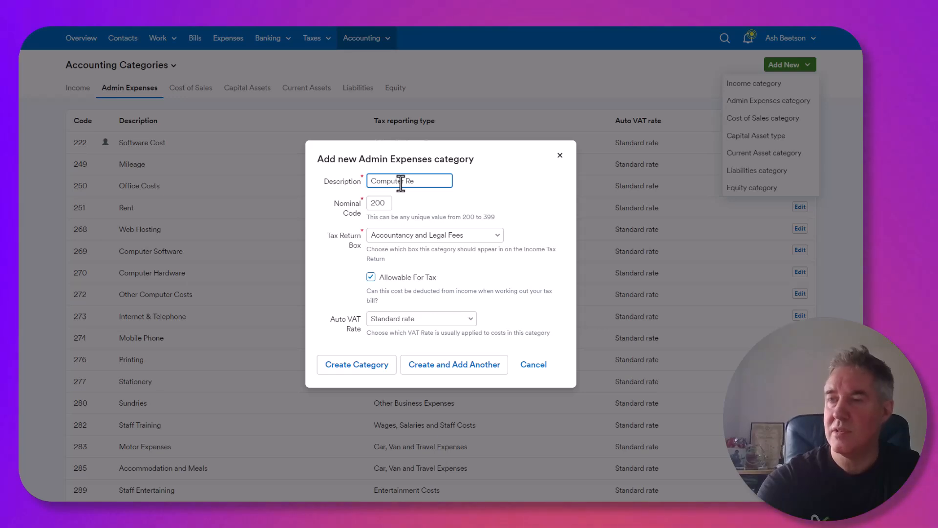
pyautogui.write('pairs')
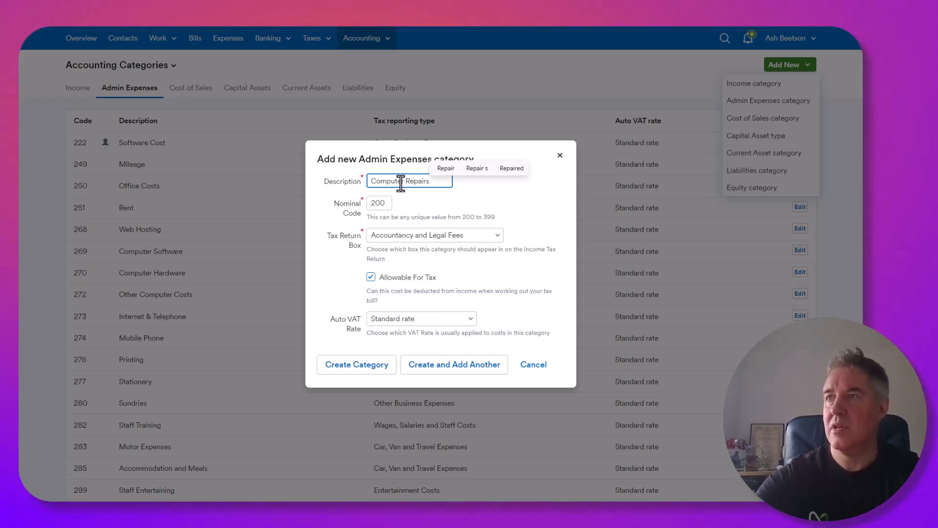
# Step: Try to create the category with nominal code 222 and the tax return box set to Repair and Renewal Costs
pyautogui.click(382, 203)
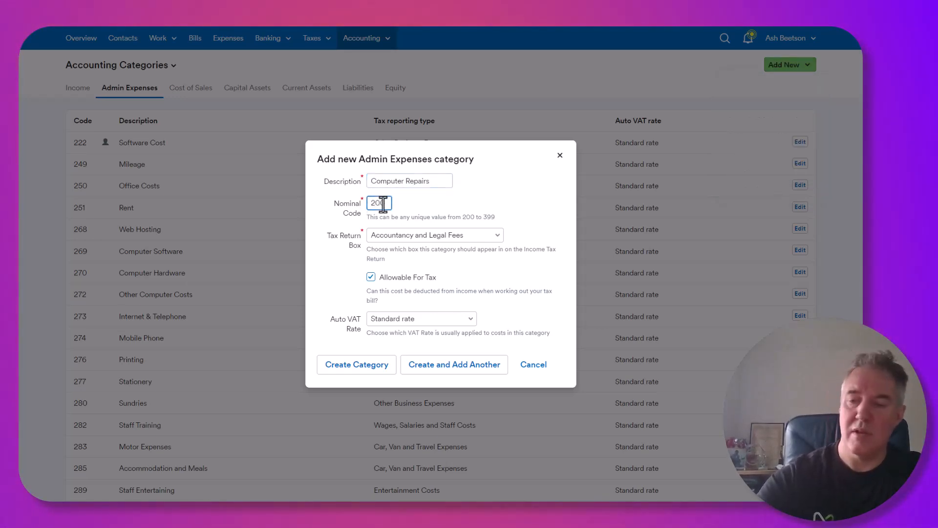
pyautogui.write('20')
pyautogui.press('BackSpace')
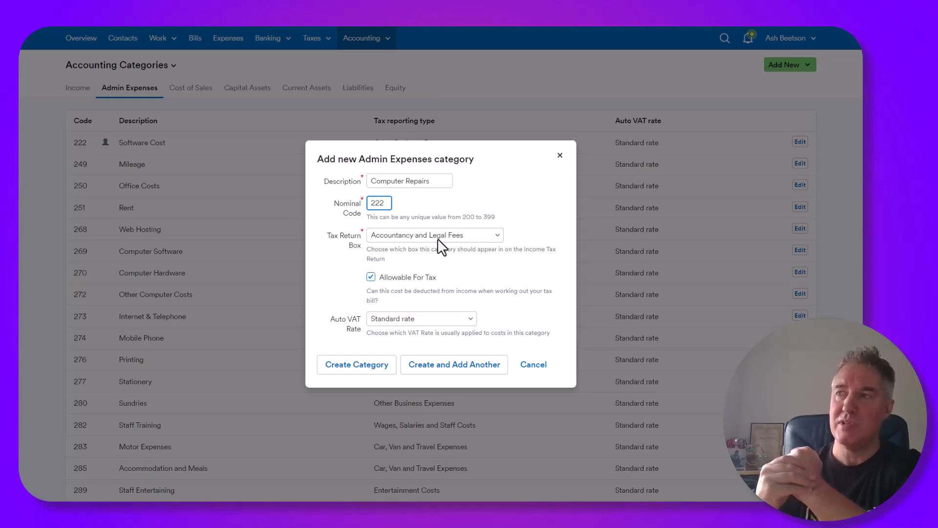
pyautogui.click(438, 238)
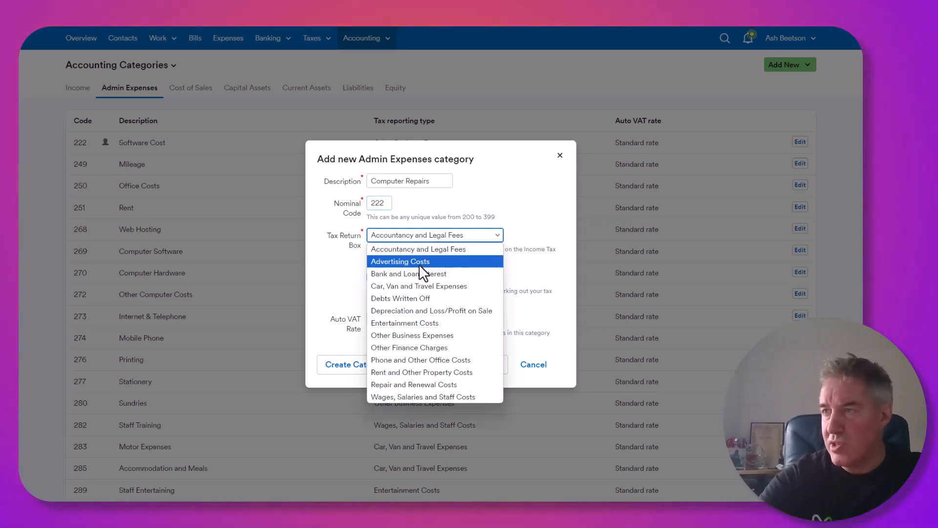
pyautogui.click(410, 384)
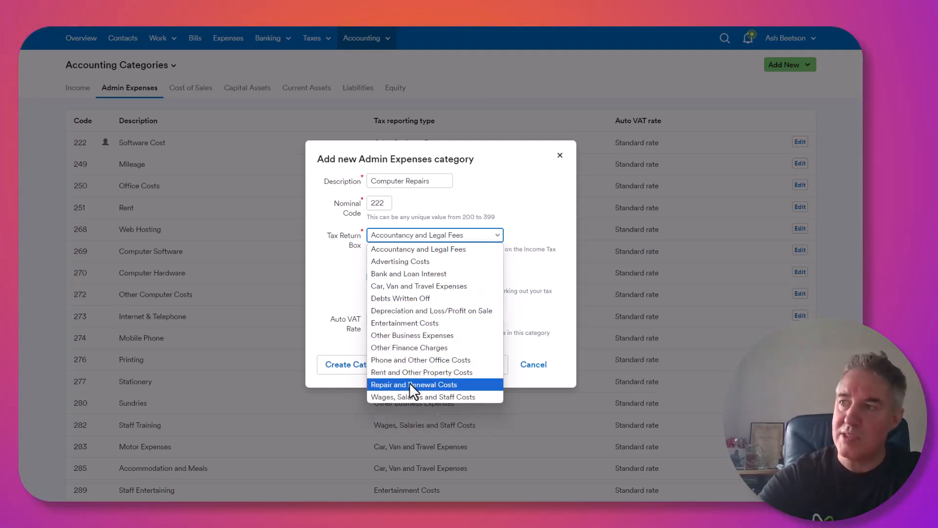
pyautogui.click(410, 384)
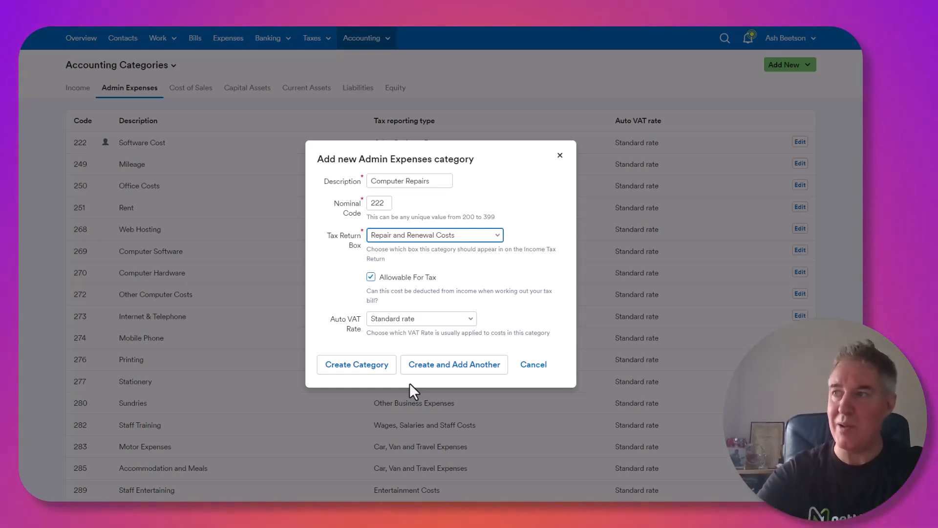
pyautogui.click(444, 236)
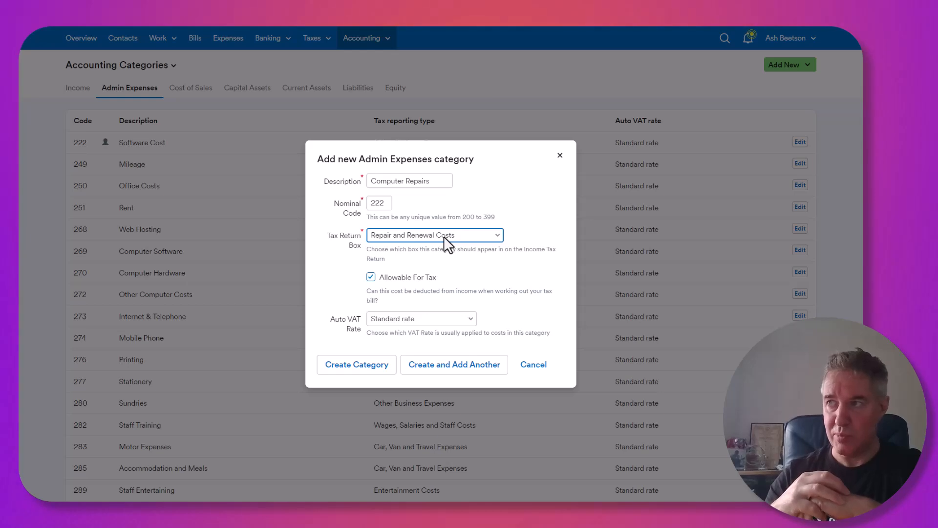
pyautogui.click(385, 278)
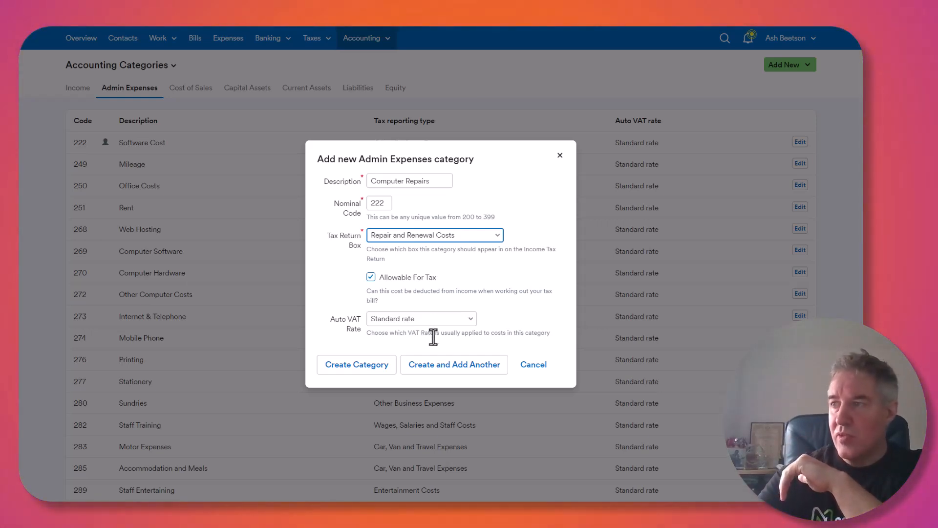
pyautogui.click(368, 364)
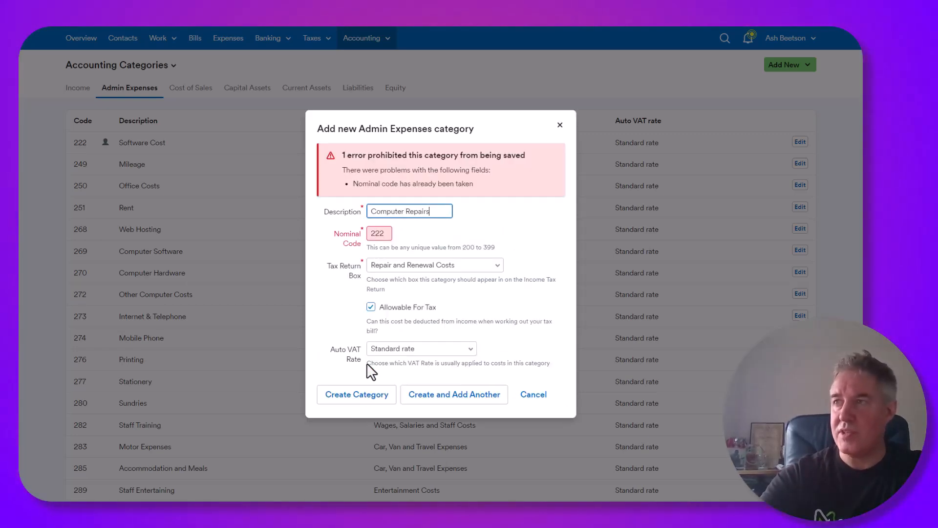
# Step: Change the nominal code to 223 and create the Computer Repairs category
pyautogui.doubleClick(383, 233)
pyautogui.write('223')
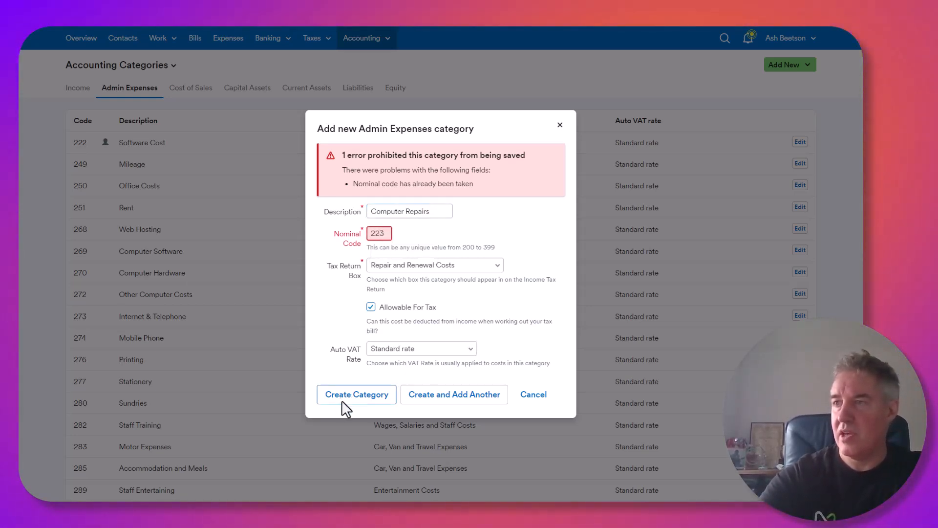
pyautogui.click(354, 397)
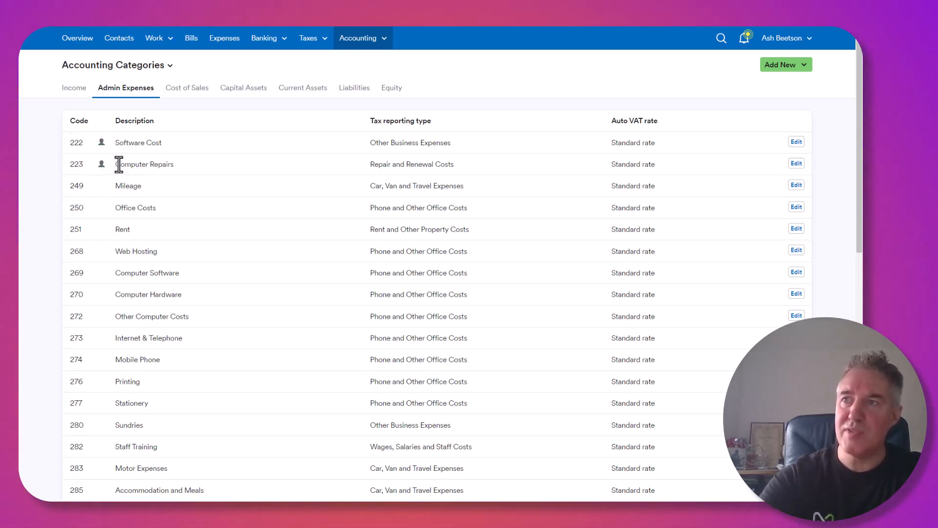
# Step: Review the full list of Admin Expenses categories, including their tax reporting types and edit options
pyautogui.click(382, 164)
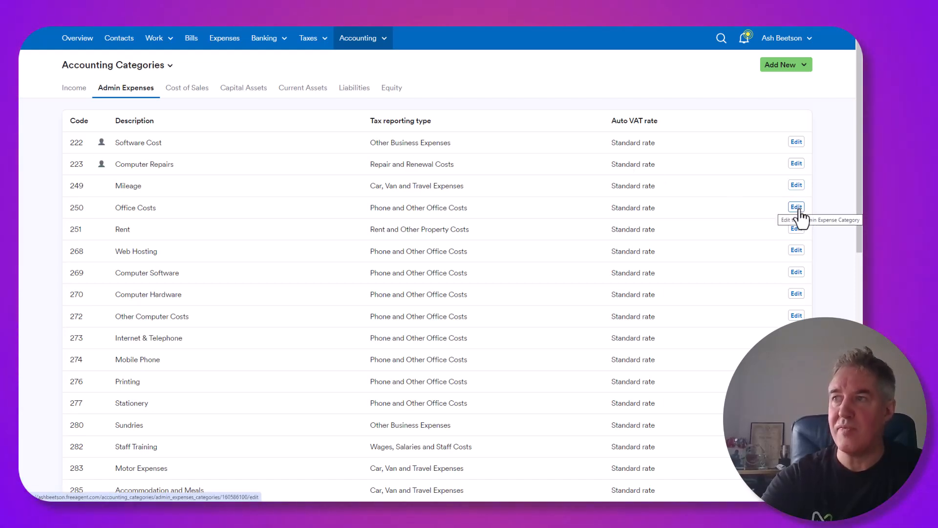
pyautogui.scroll(-4, 729, 245)
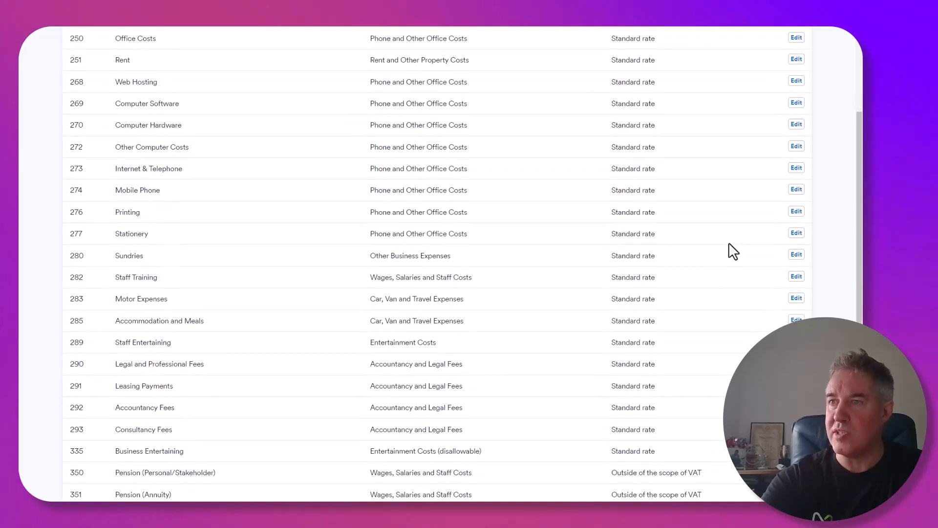
pyautogui.scroll(-4, 733, 251)
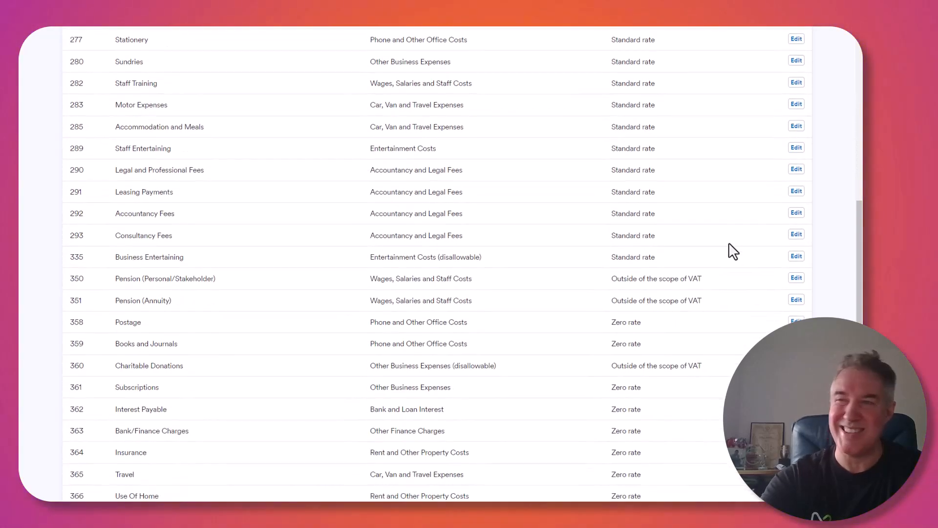
pyautogui.scroll(-2, 733, 251)
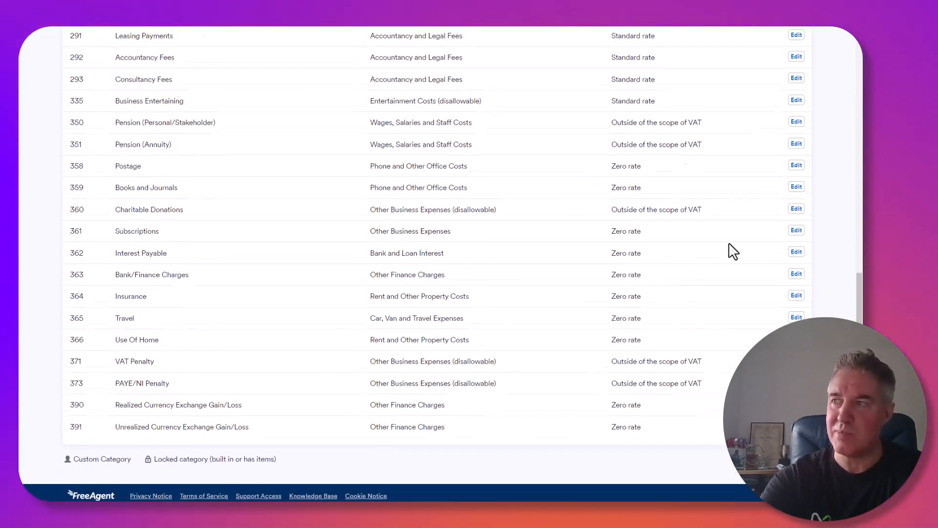
pyautogui.scroll(7, 733, 251)
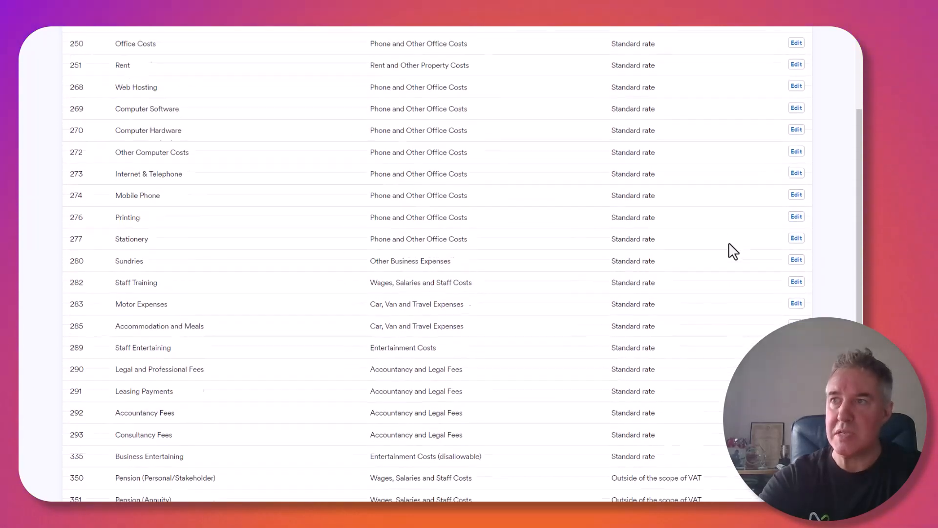
pyautogui.scroll(2, 733, 252)
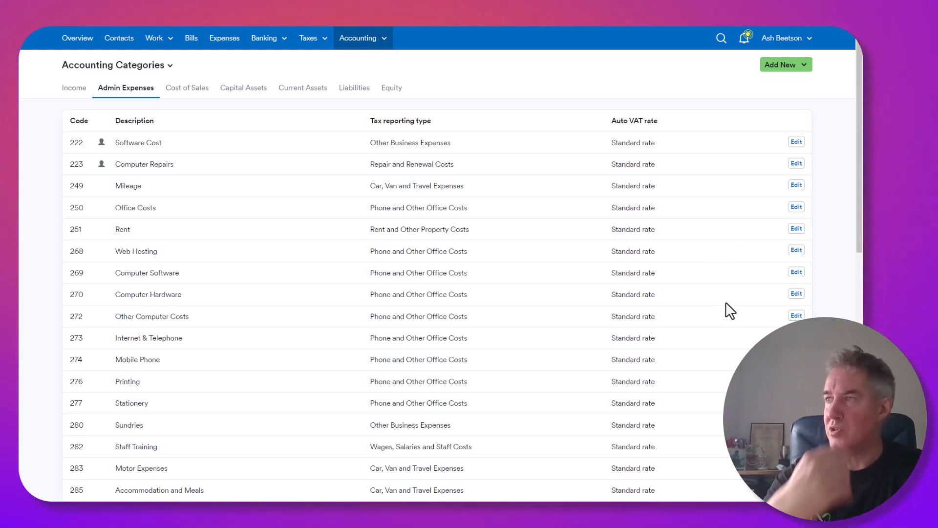
pyautogui.click(797, 273)
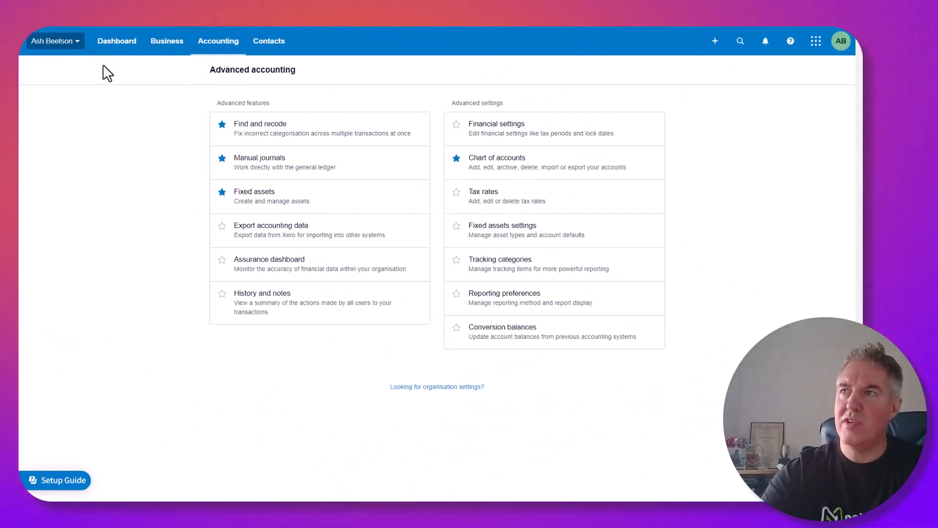
# Step: Switch to Xero and reach the Advanced accounting page through the organisation settings
pyautogui.click(213, 47)
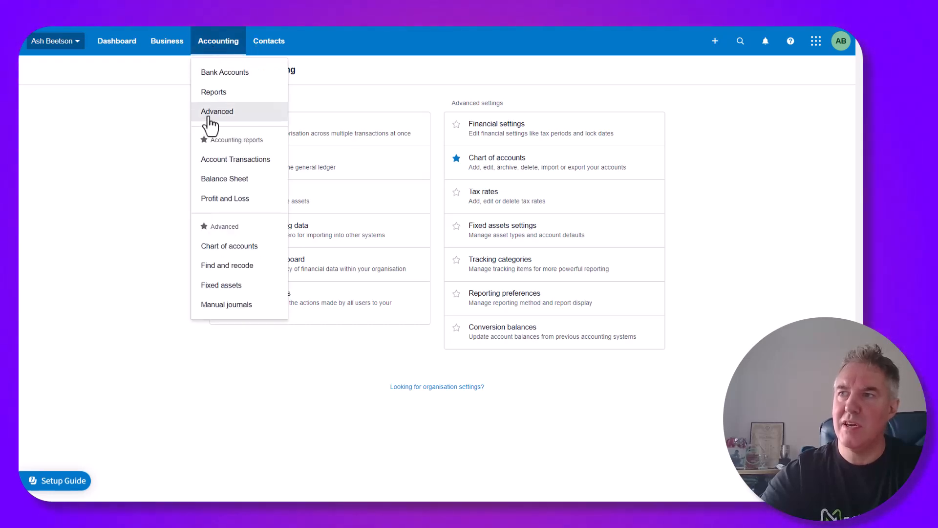
pyautogui.click(220, 247)
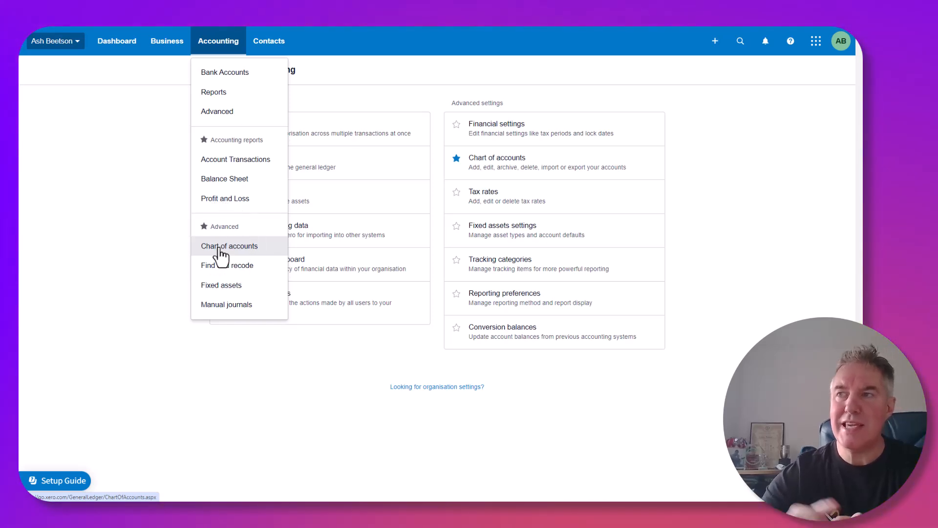
pyautogui.click(74, 46)
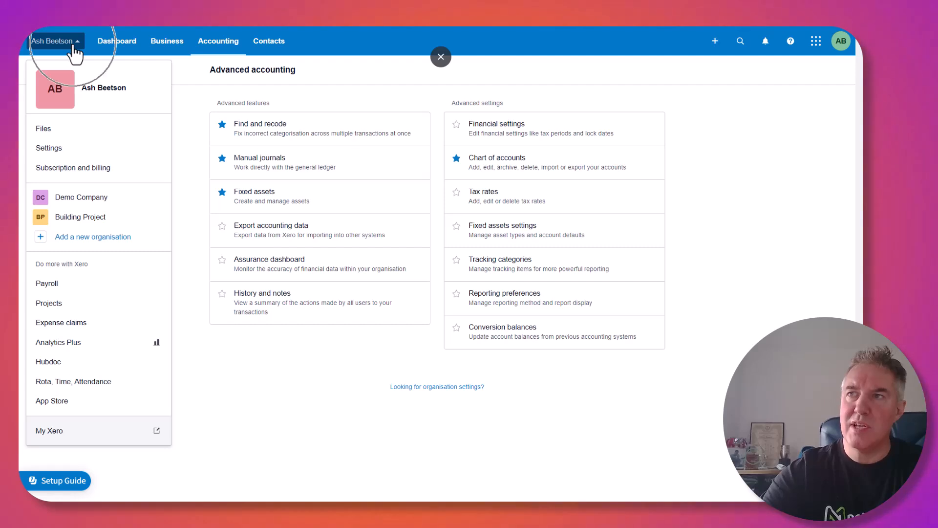
pyautogui.click(49, 149)
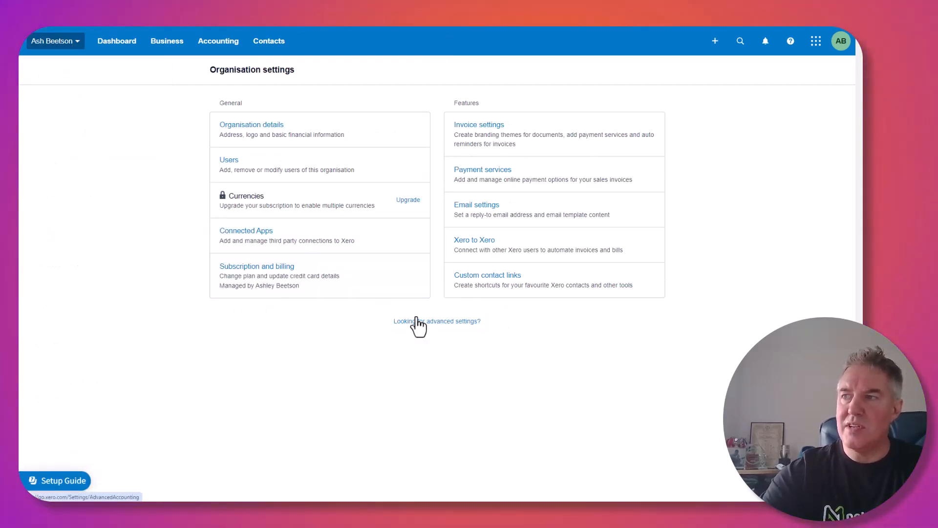
pyautogui.click(430, 324)
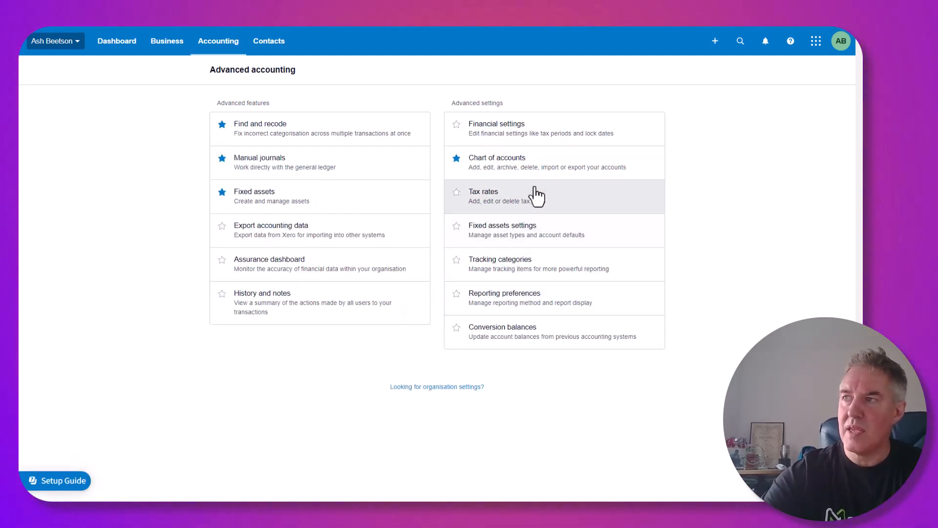
# Step: Remove Chart of accounts from the favourites and add it back
pyautogui.click(457, 160)
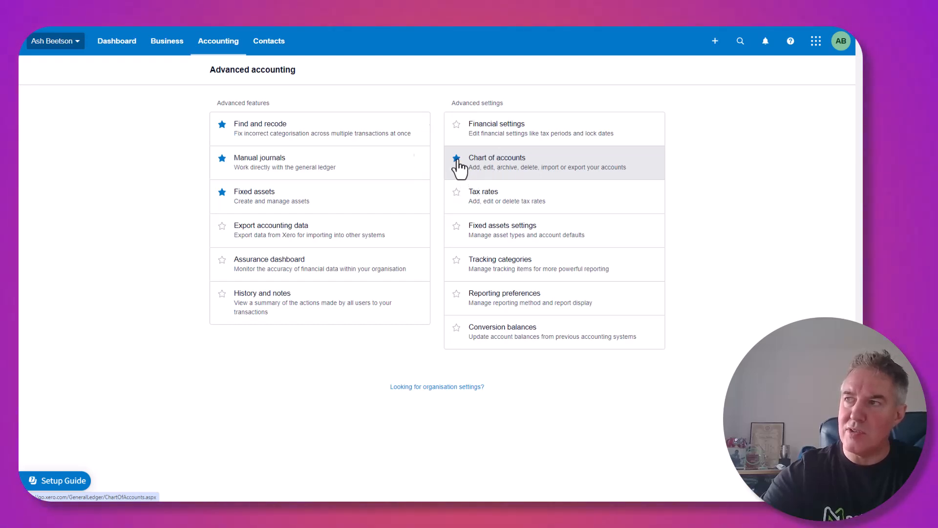
pyautogui.click(459, 165)
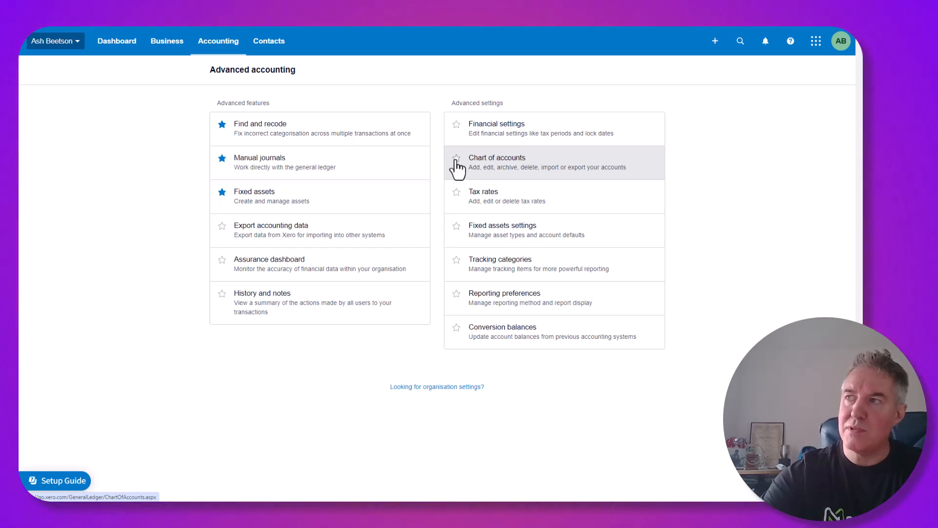
# Step: Open the Chart of accounts and view its Assets accounts and its Expenses accounts
pyautogui.click(220, 45)
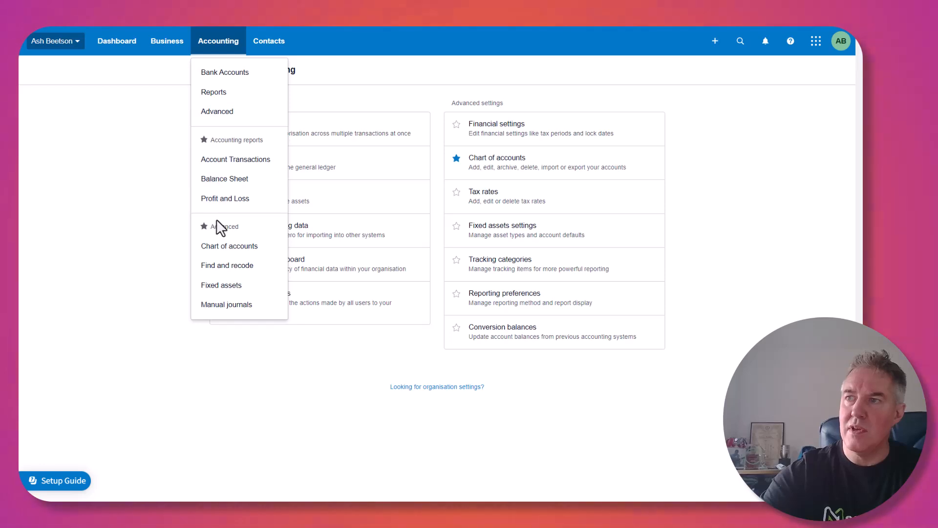
pyautogui.click(220, 248)
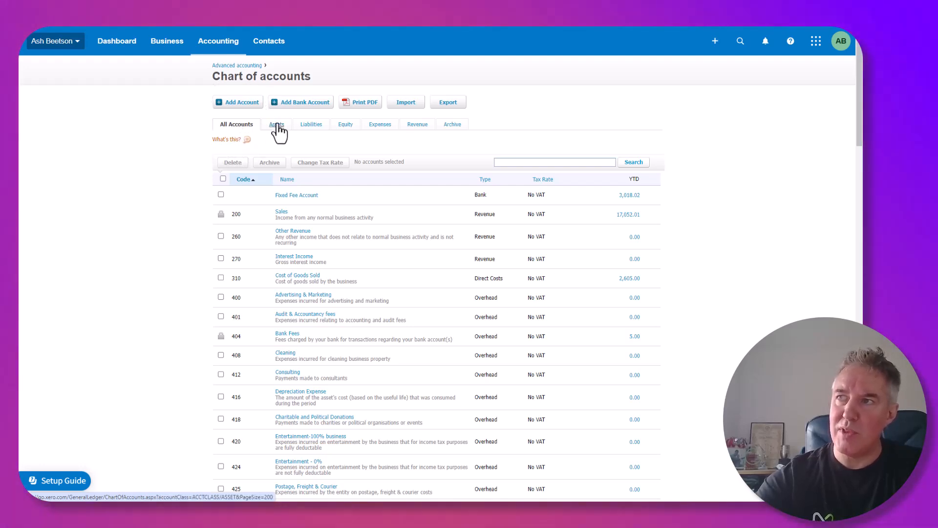
pyautogui.click(277, 125)
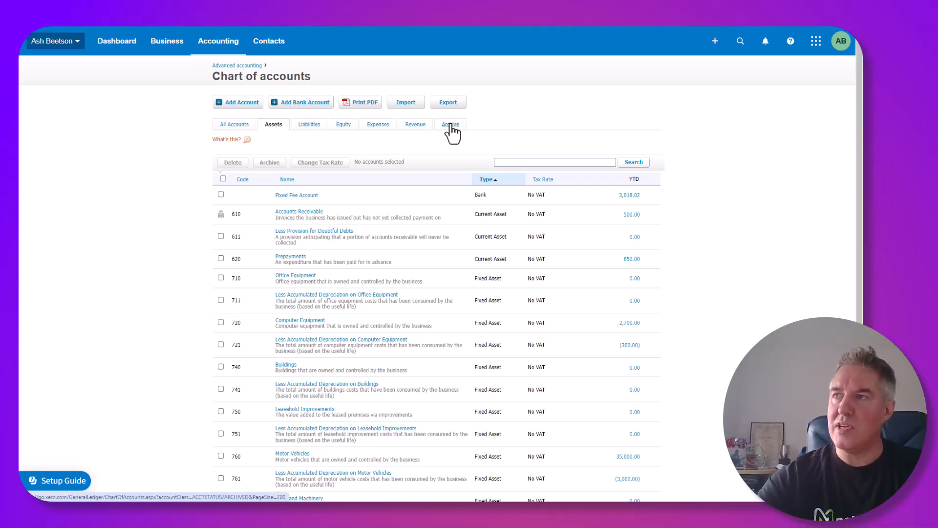
pyautogui.click(380, 128)
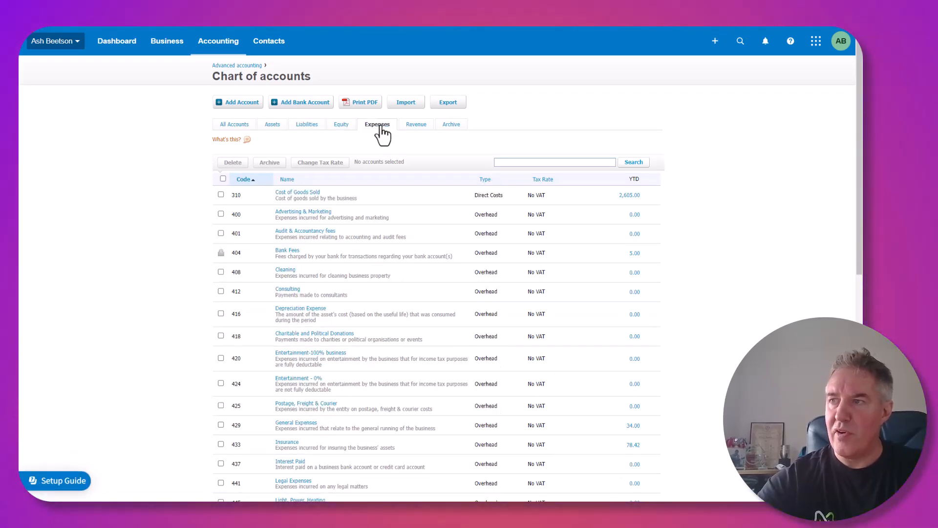
# Step: Archive the expense accounts Cleaning, Consulting, Charitable and Political Donations, Entertainment-100% business and Entertainment - 0%
pyautogui.click(221, 272)
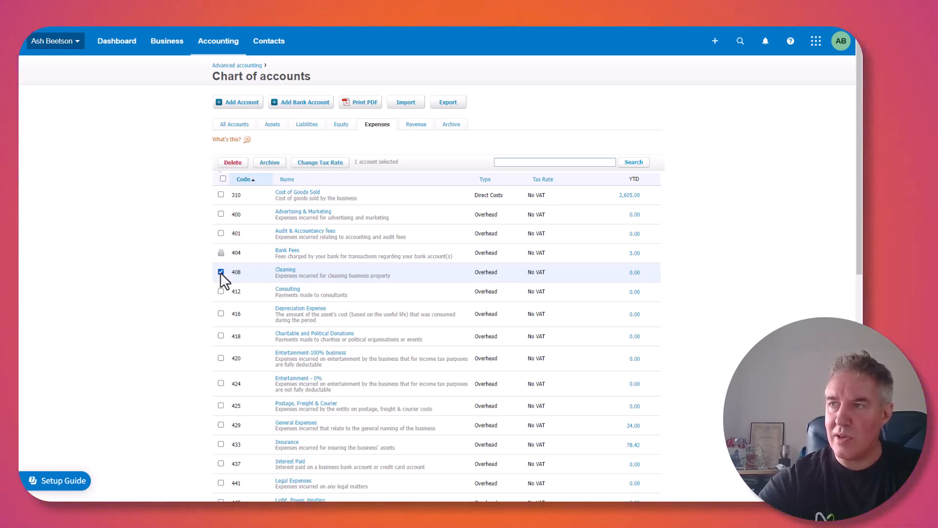
pyautogui.click(221, 291)
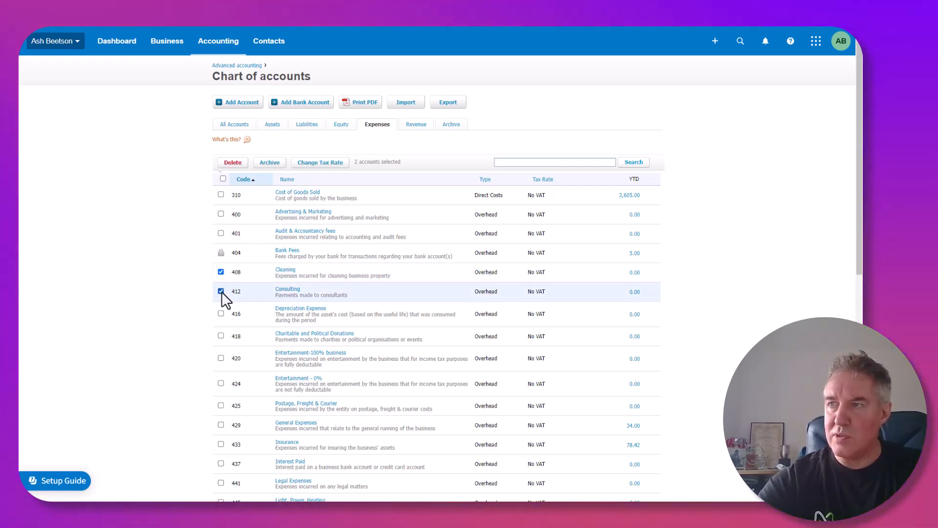
pyautogui.click(221, 358)
pyautogui.rightClick(220, 385)
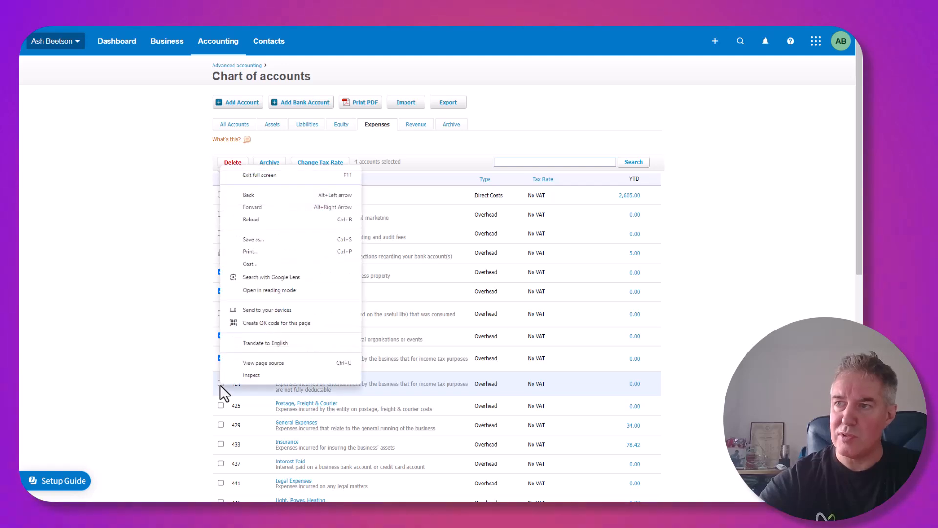
pyautogui.click(221, 384)
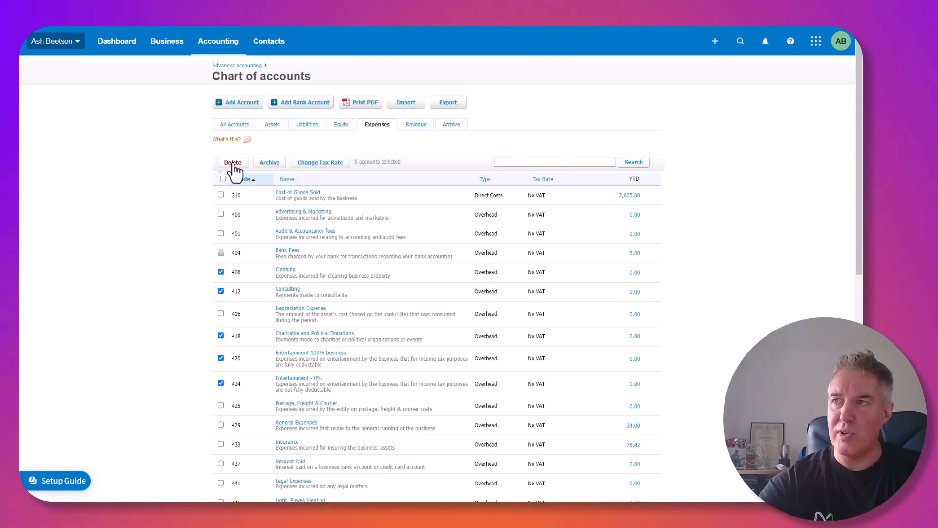
pyautogui.click(270, 163)
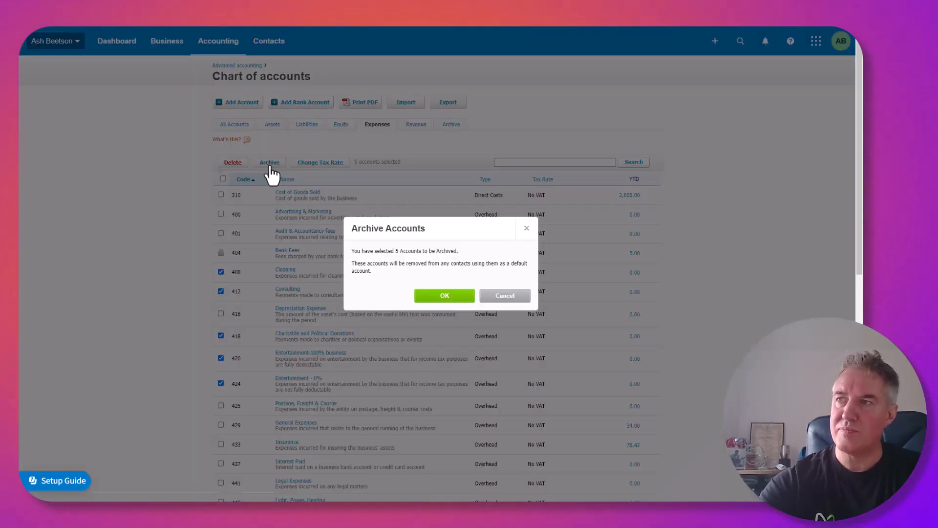
pyautogui.click(446, 296)
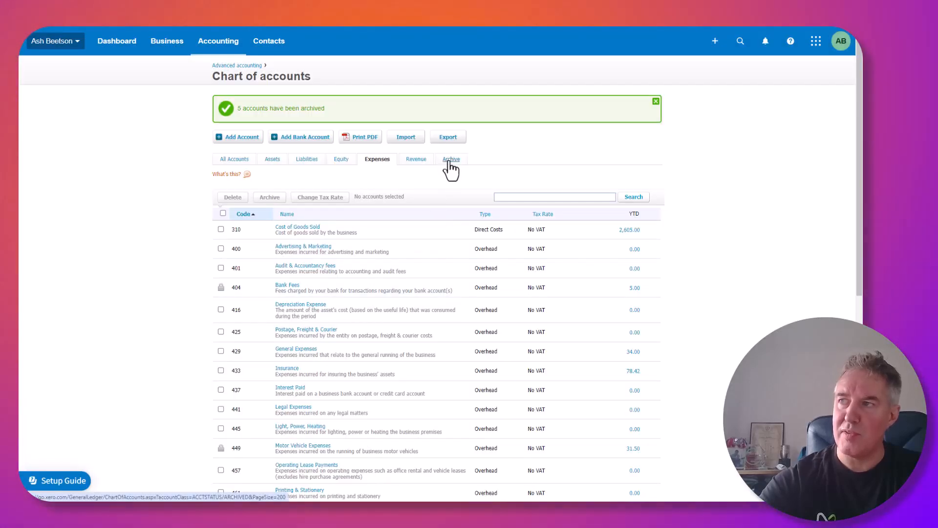
# Step: View the archived accounts, select Entertainment - 0% without restoring it, and return to the Expenses accounts
pyautogui.click(448, 162)
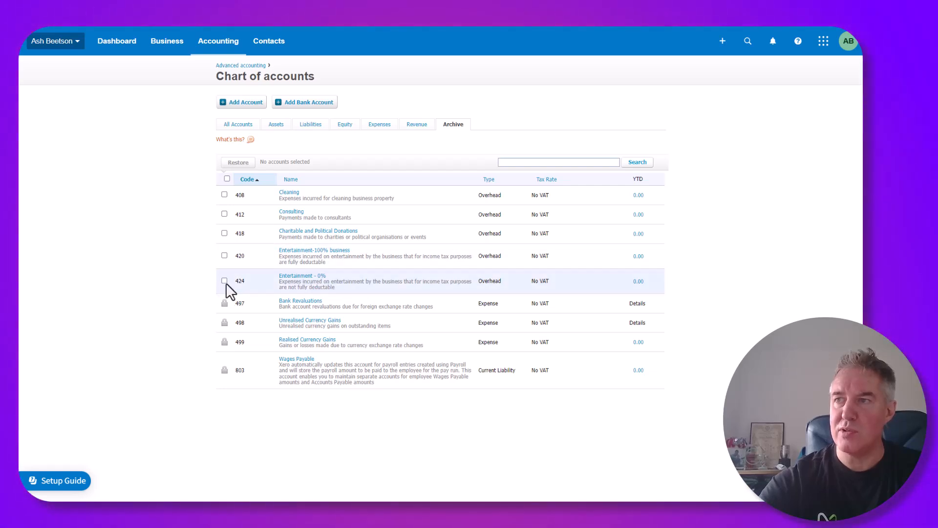
pyautogui.click(224, 280)
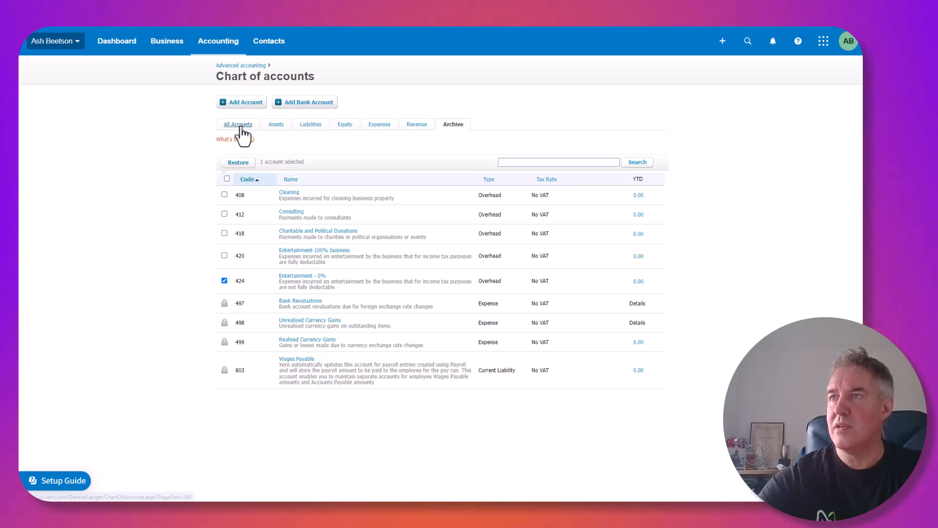
pyautogui.click(379, 127)
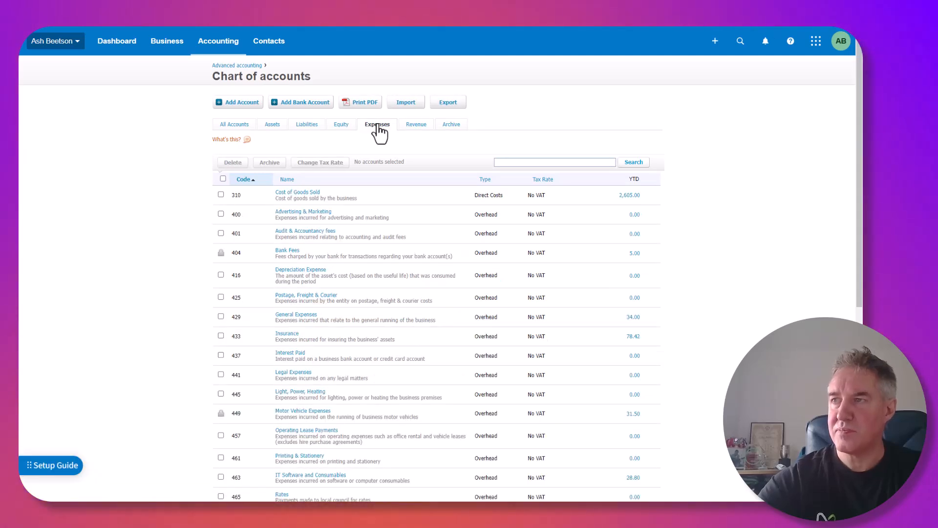
# Step: View the details and account type options of the Cost of Goods Sold account and close them unsaved
pyautogui.click(299, 194)
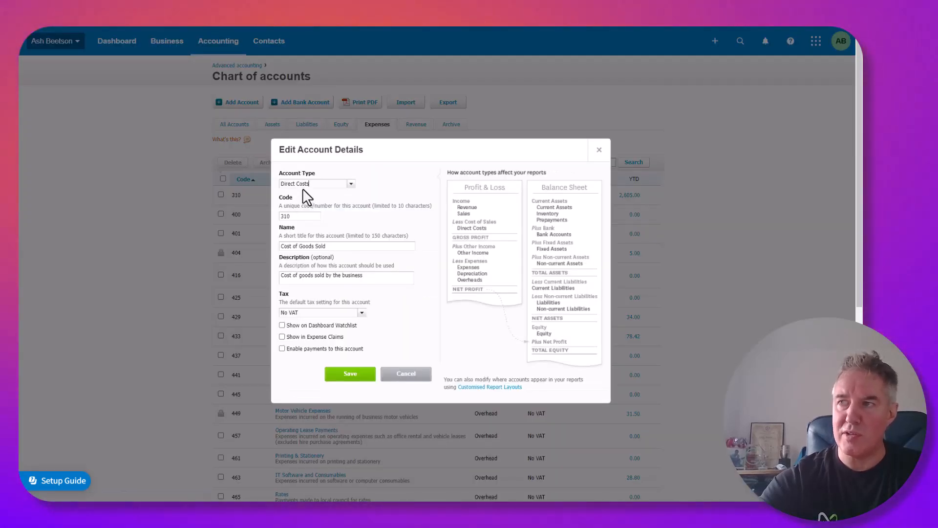
pyautogui.click(297, 217)
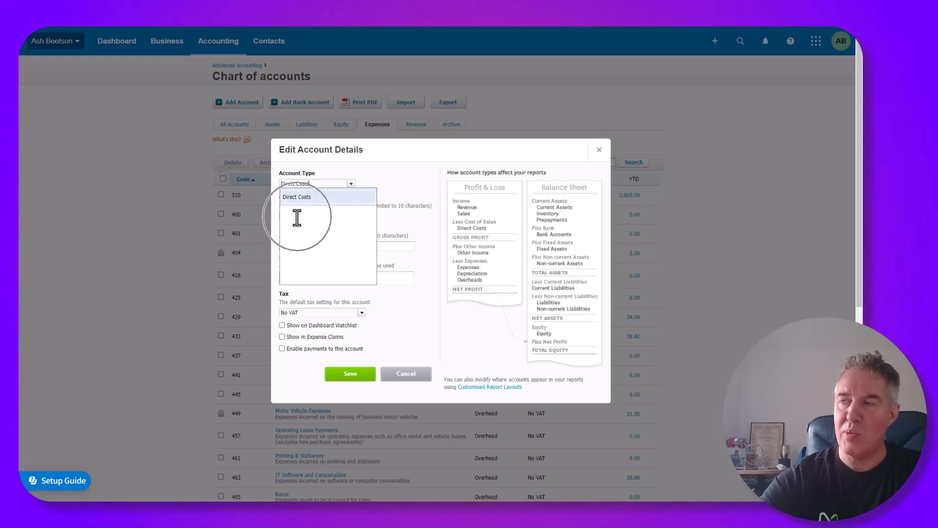
pyautogui.click(601, 151)
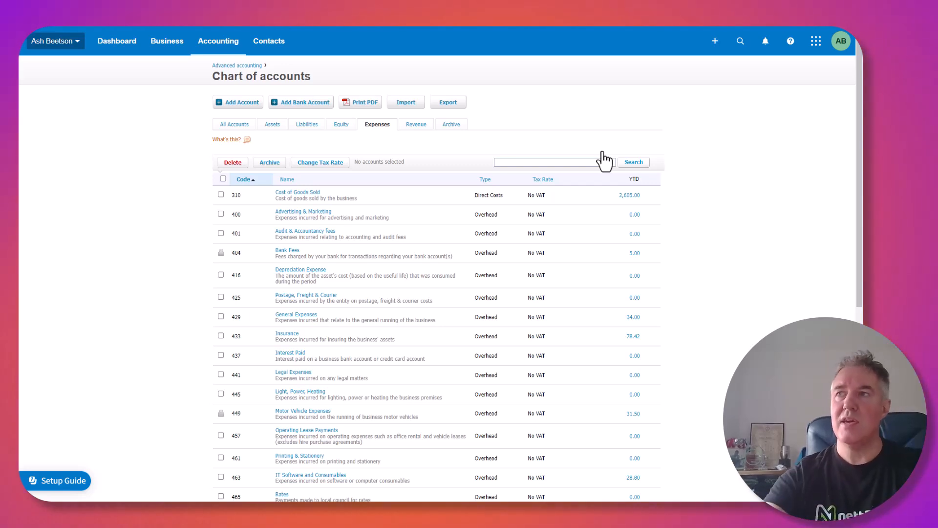
# Step: Start a new account with account type Expense and code S22
pyautogui.click(238, 105)
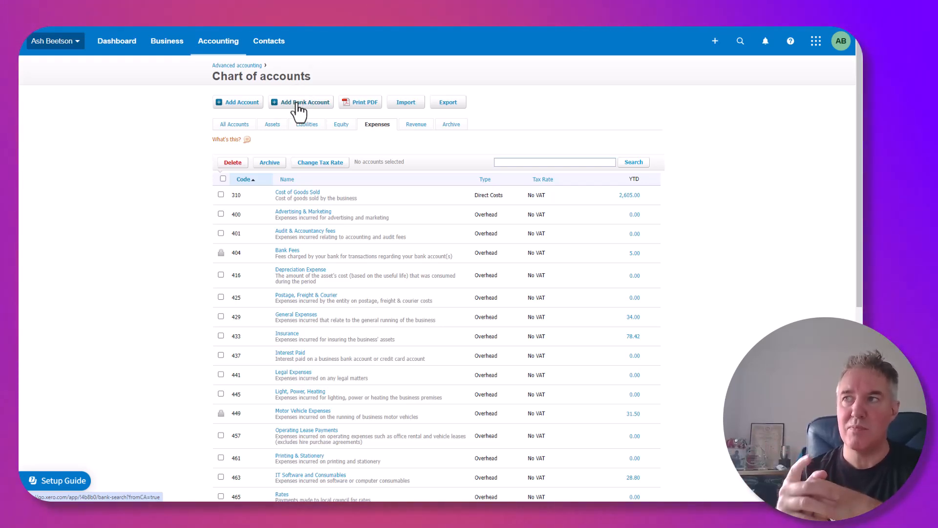
pyautogui.click(238, 106)
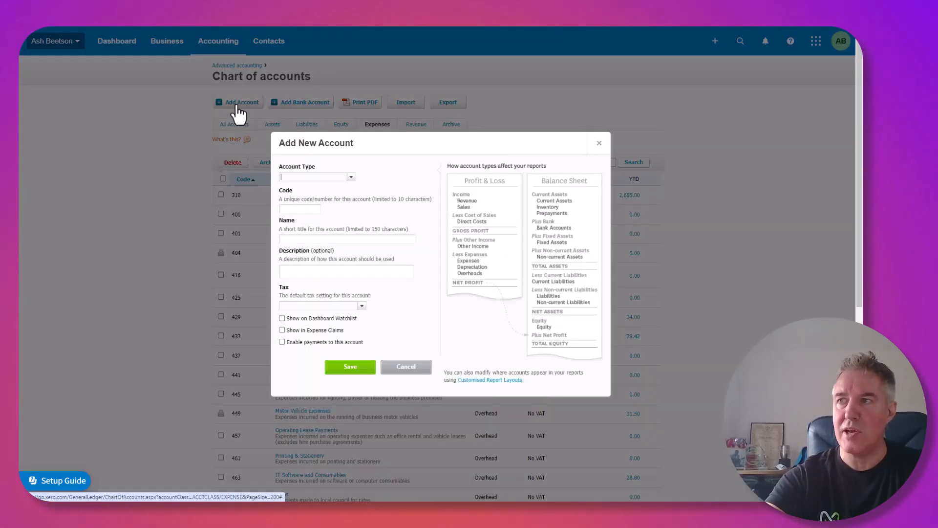
pyautogui.click(352, 178)
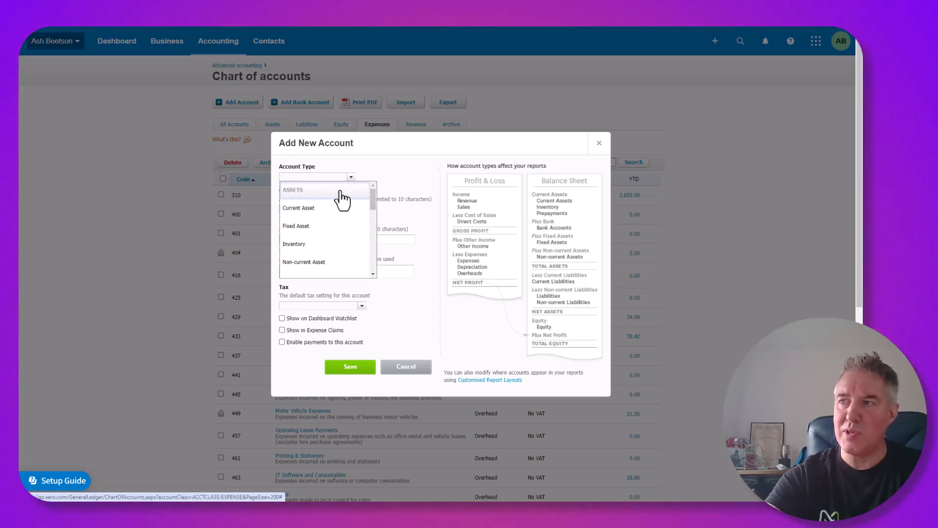
pyautogui.moveTo(370, 204)
pyautogui.mouseDown()
pyautogui.moveTo(370, 234)
pyautogui.moveTo(374, 209)
pyautogui.mouseUp()
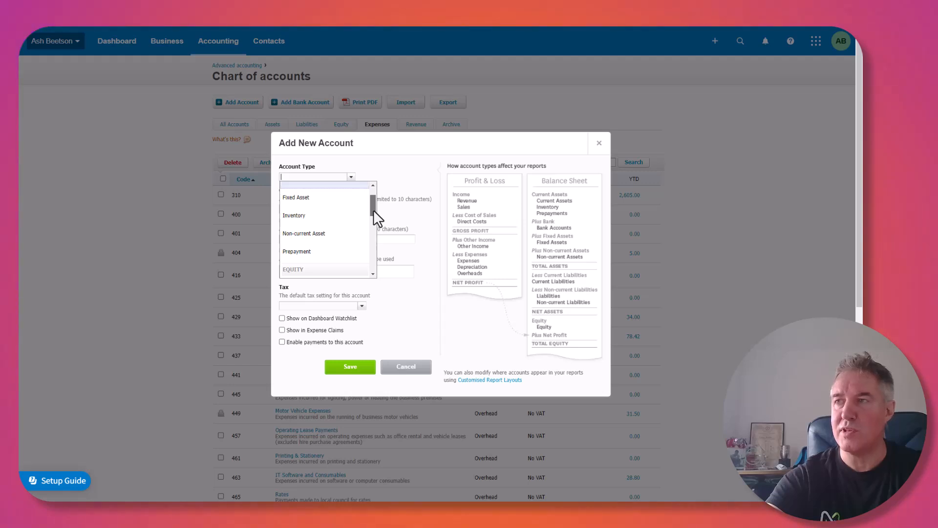
pyautogui.moveTo(373, 210); pyautogui.dragTo(376, 236)
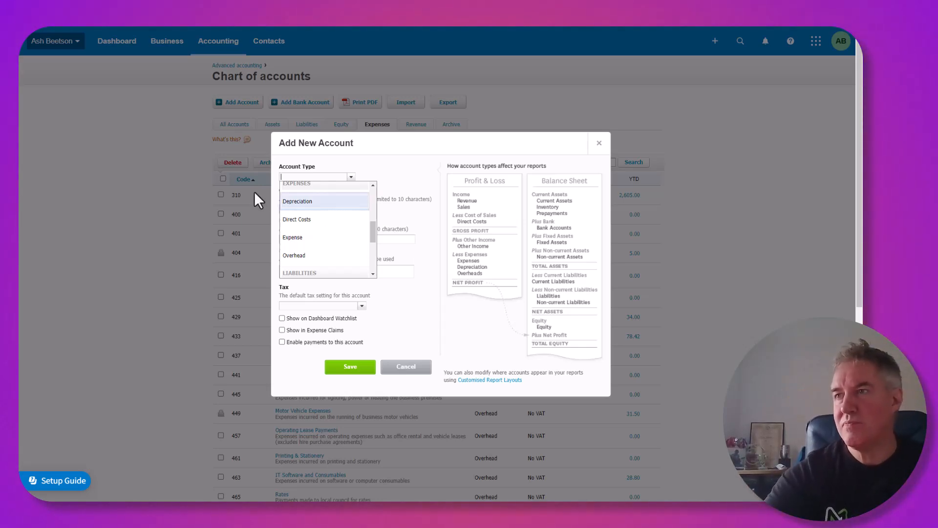
pyautogui.click(302, 238)
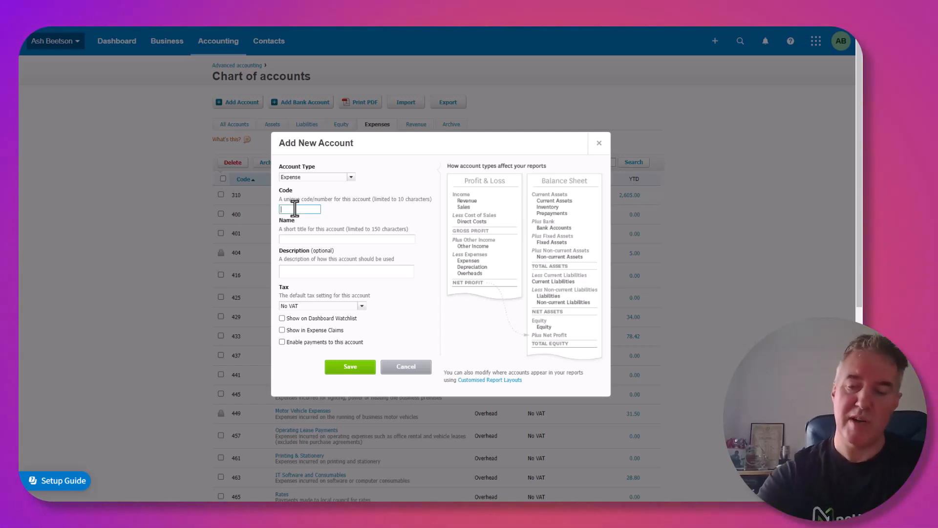
pyautogui.write('522')
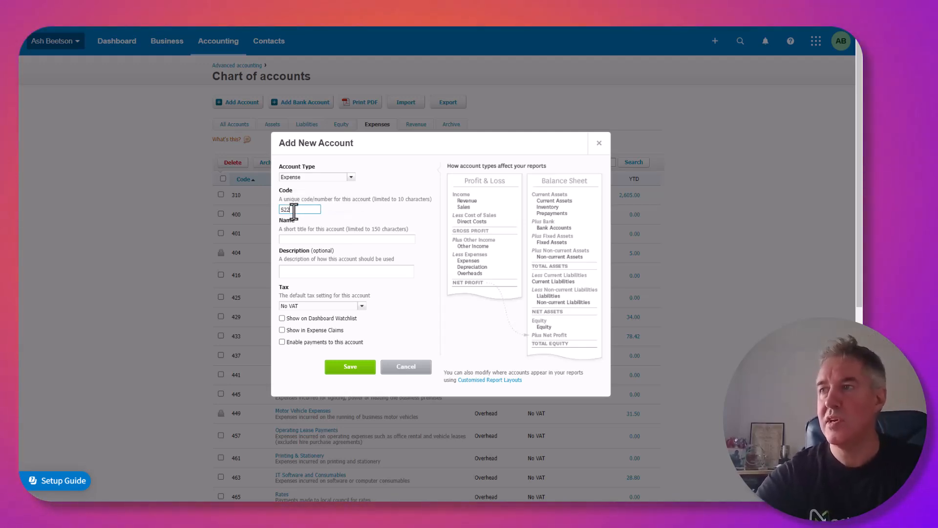
# Step: Name the new account Software Subscription and describe it as Software Subs
pyautogui.click(296, 238)
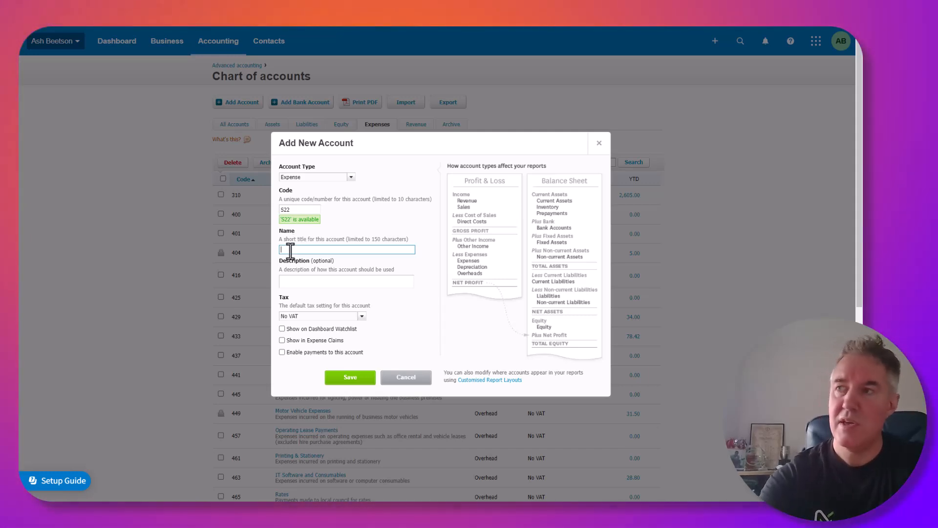
pyautogui.write('Software Subscri')
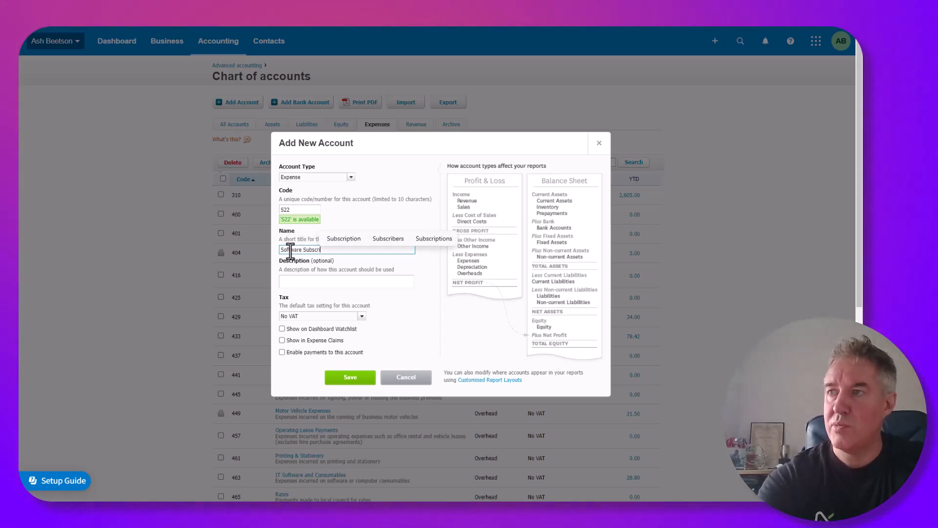
pyautogui.write('ption')
pyautogui.press('Tab')
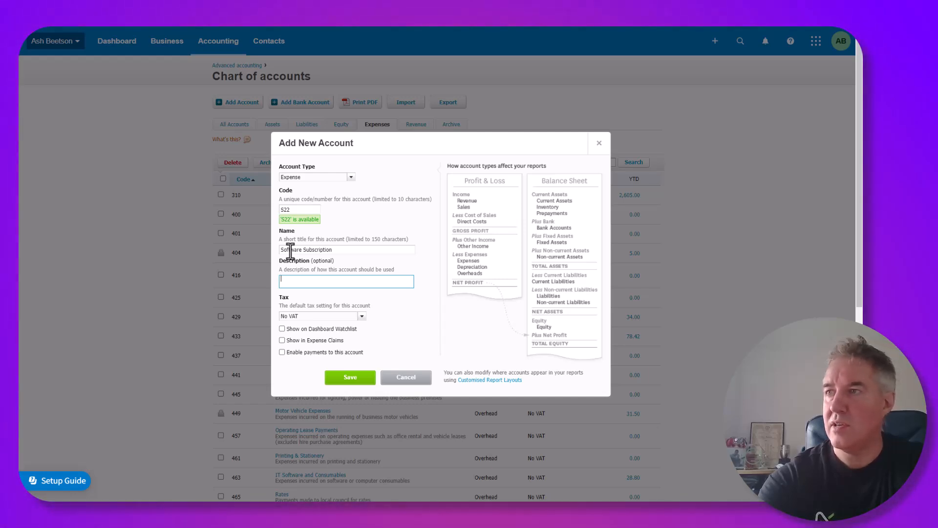
pyautogui.write('Software Subs')
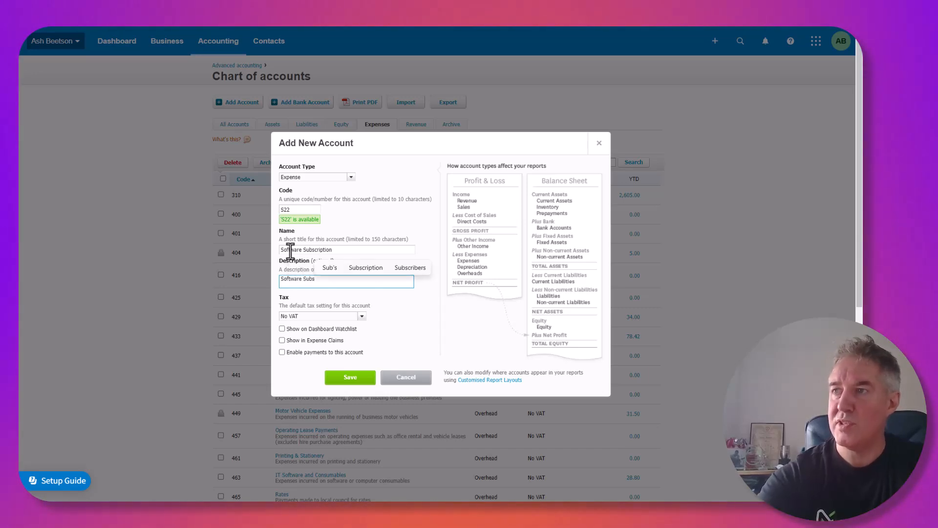
pyautogui.press('Tab')
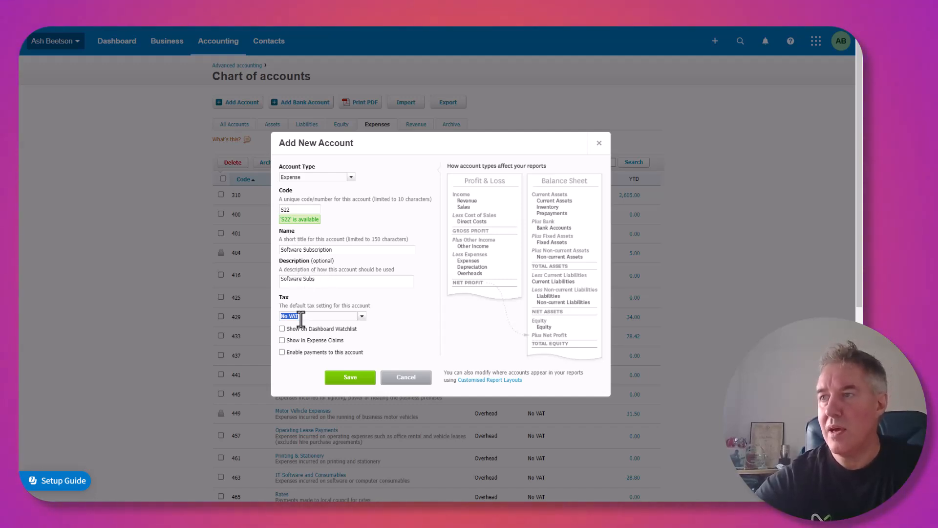
# Step: Set the account's default tax to 20% (VAT on Expenses), show it in expense claims, enable payments to it and save
pyautogui.click(362, 318)
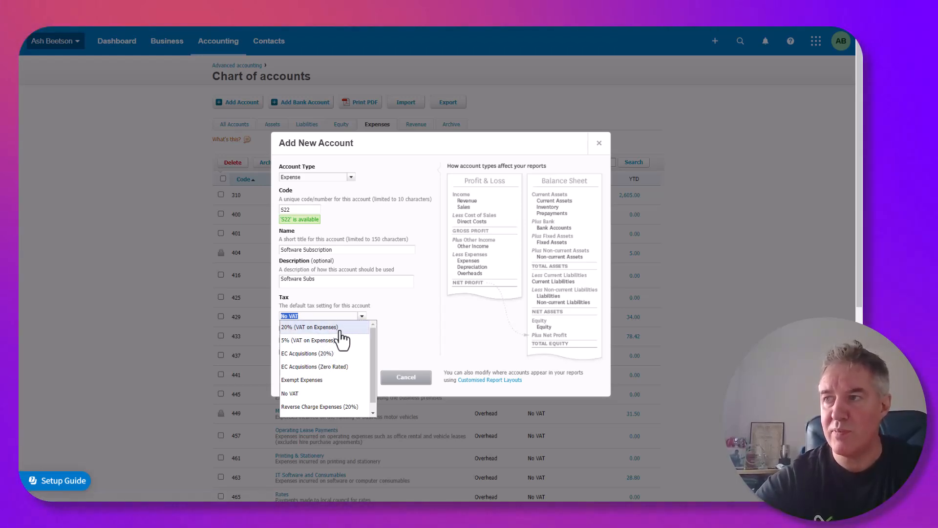
pyautogui.click(340, 328)
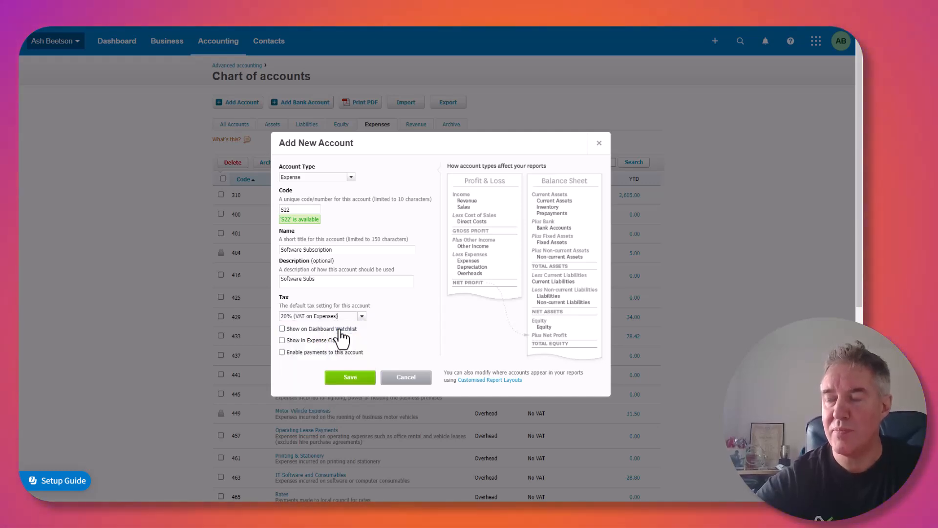
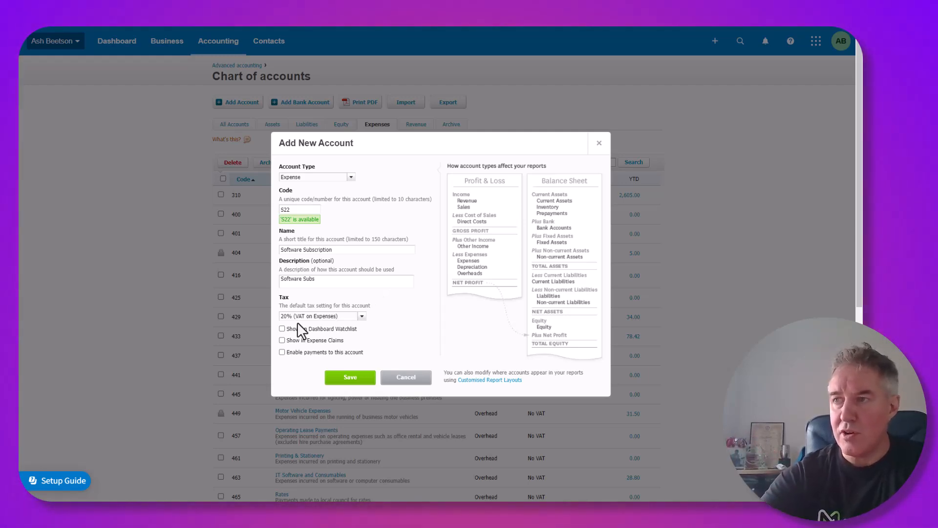
pyautogui.click(282, 340)
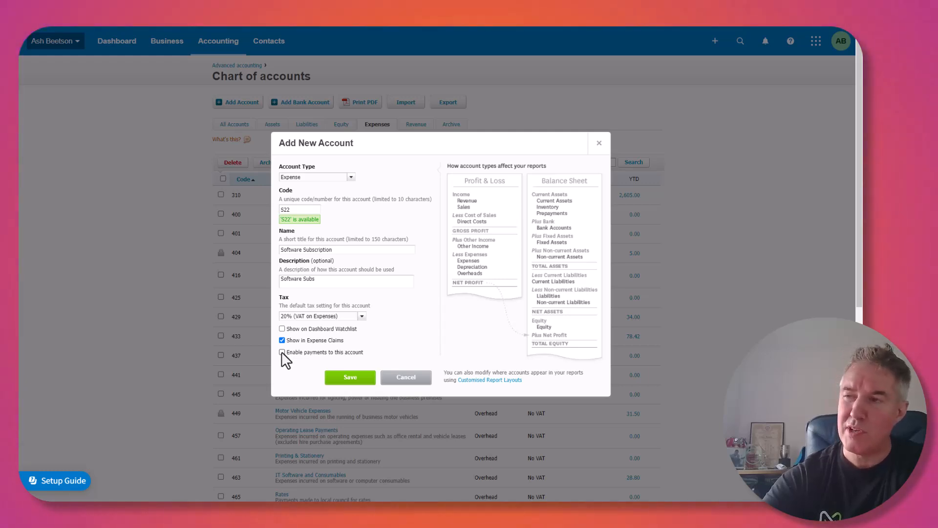
pyautogui.click(282, 352)
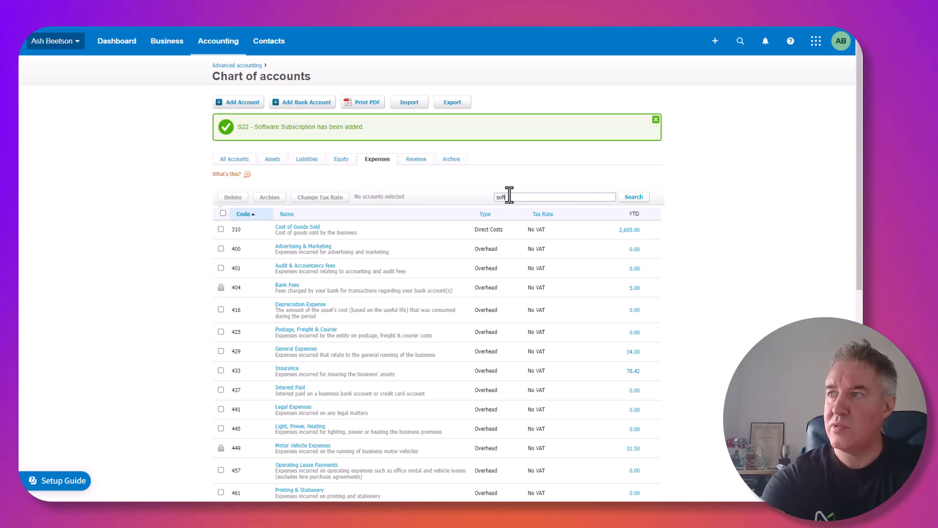
# Step: Search the expense accounts for "softw" and permanently delete the Software Subscription account
pyautogui.click(632, 198)
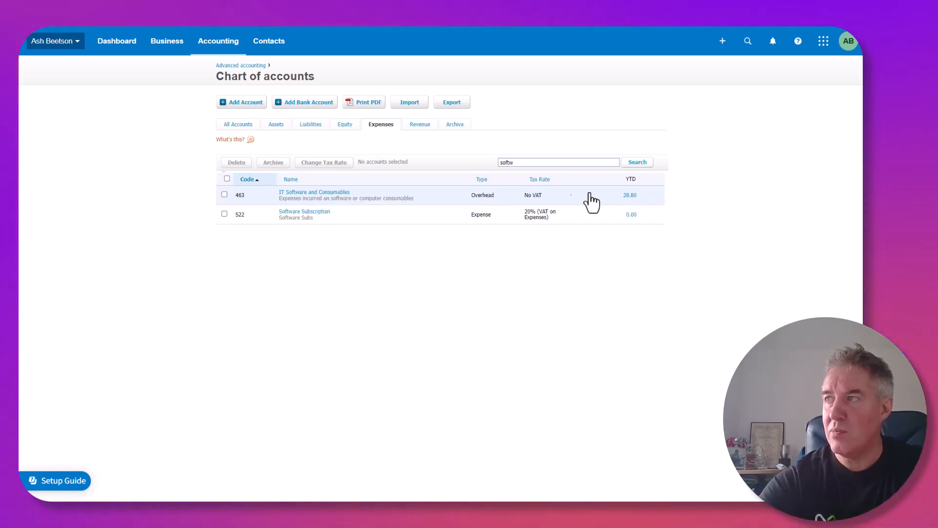
pyautogui.click(633, 196)
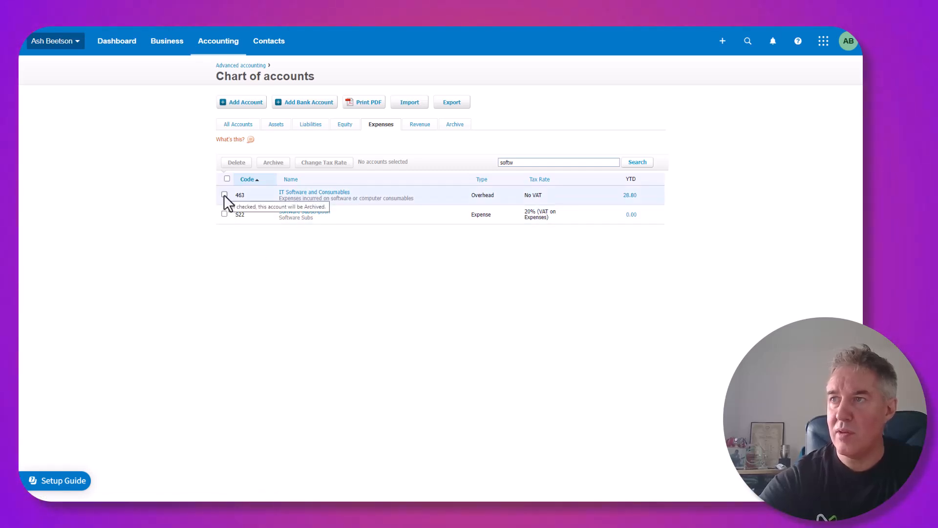
pyautogui.click(224, 214)
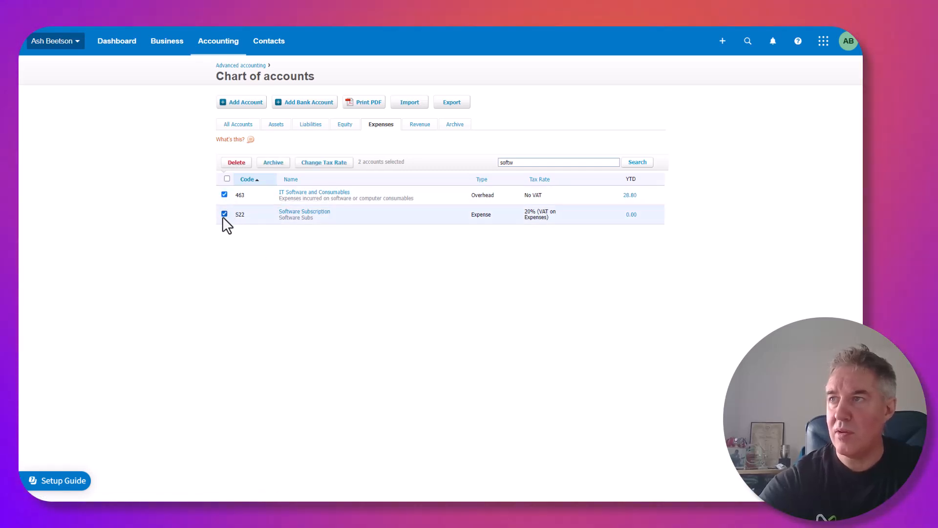
pyautogui.click(224, 194)
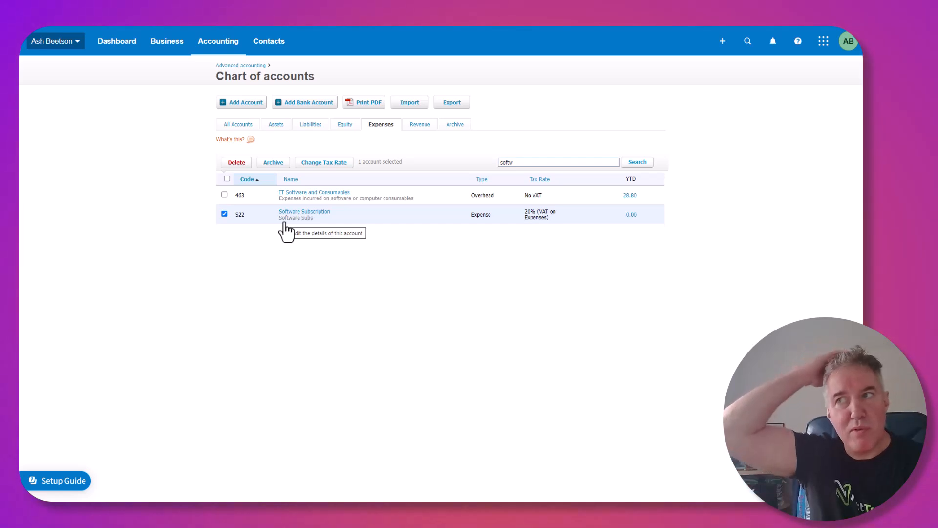
pyautogui.click(237, 163)
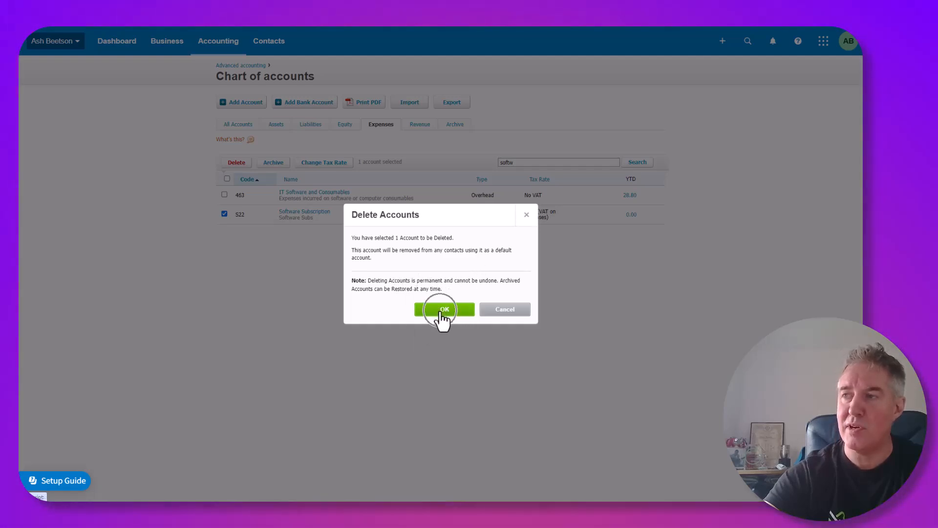
pyautogui.click(441, 313)
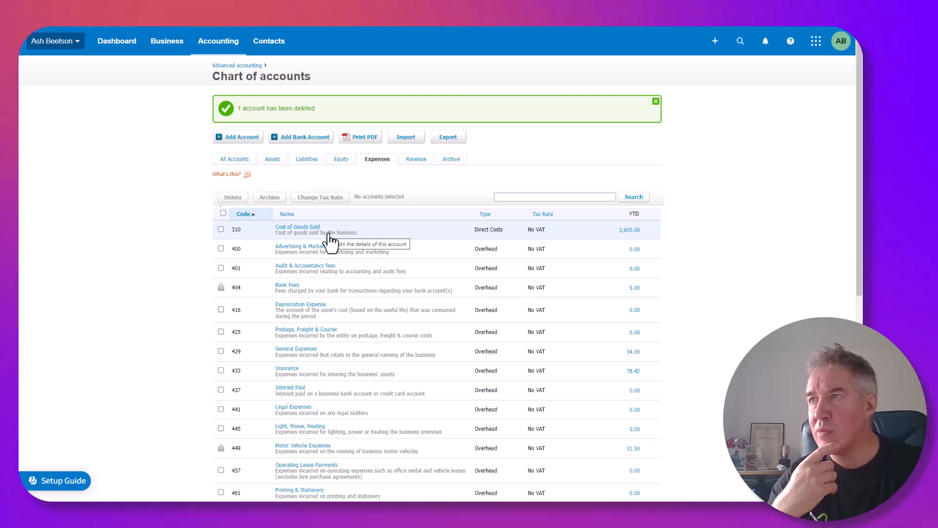
# Step: View the account details of Cost of Goods Sold and close them without changes
pyautogui.click(243, 227)
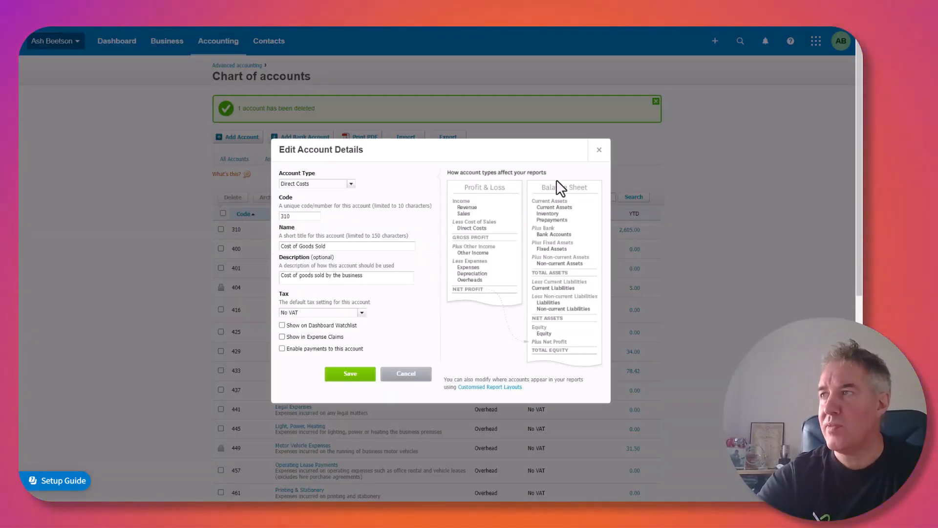
pyautogui.click(598, 150)
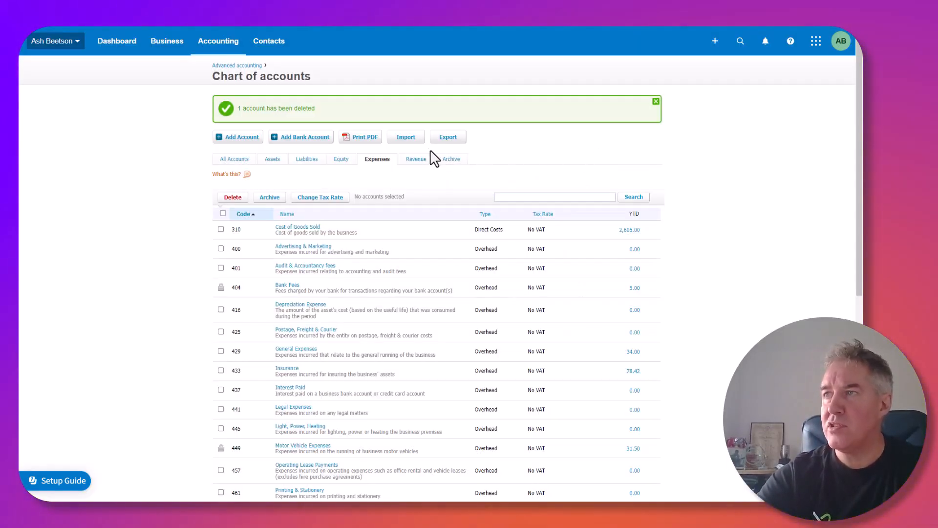
# Step: Review the chart of accounts import page, cancel the import and view the asset accounts
pyautogui.click(407, 143)
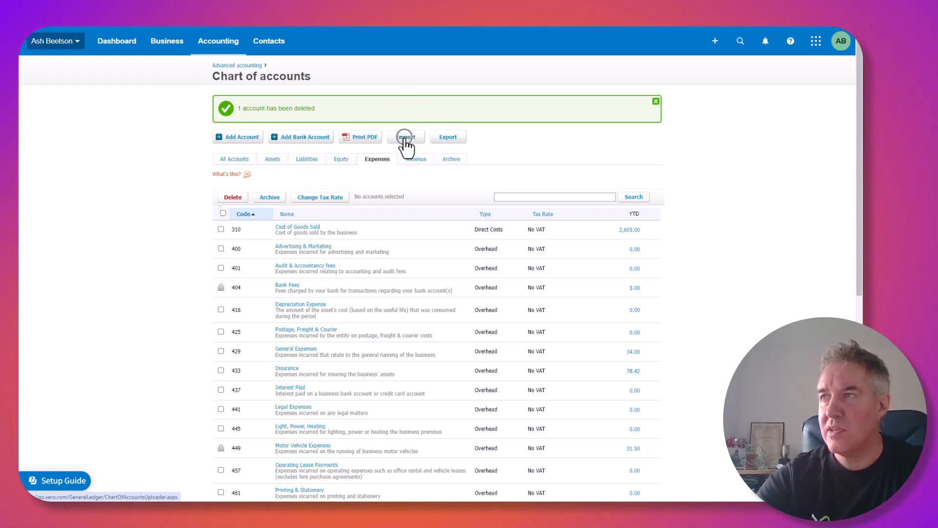
pyautogui.click(447, 142)
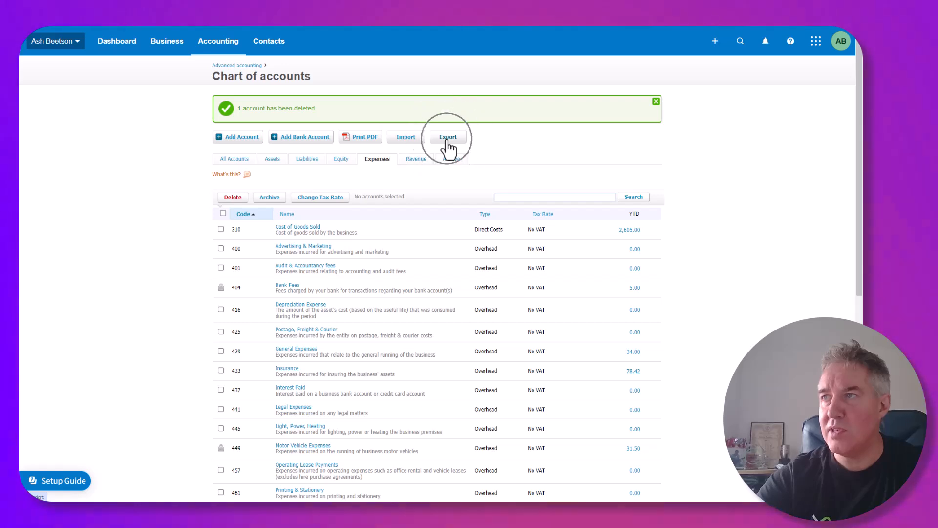
pyautogui.click(410, 142)
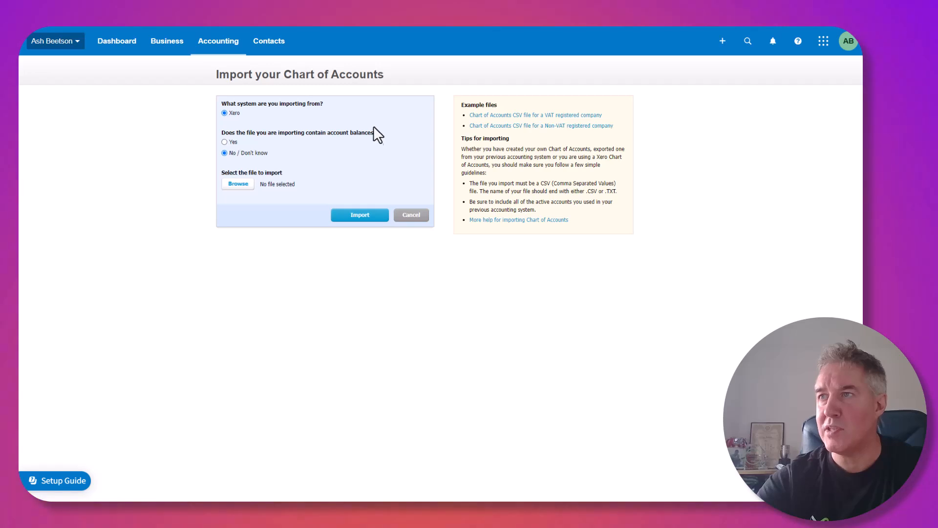
pyautogui.click(412, 216)
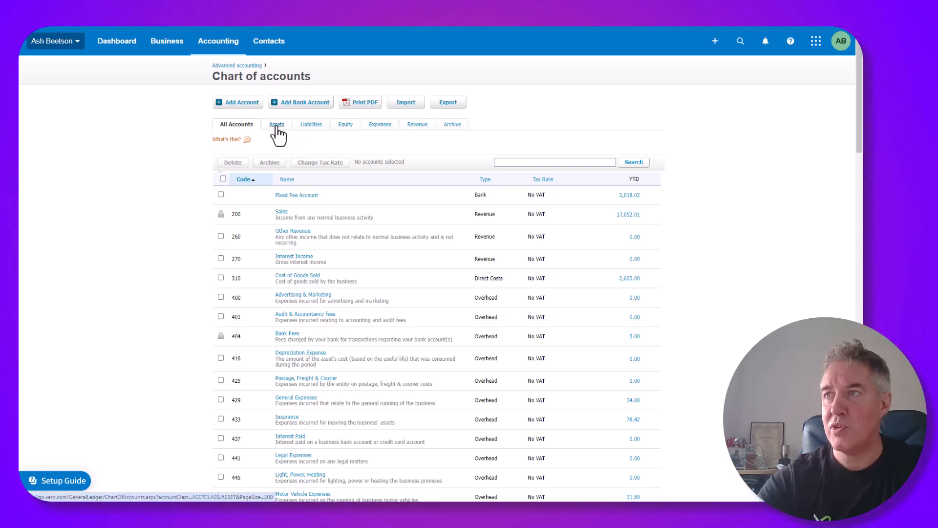
pyautogui.click(276, 127)
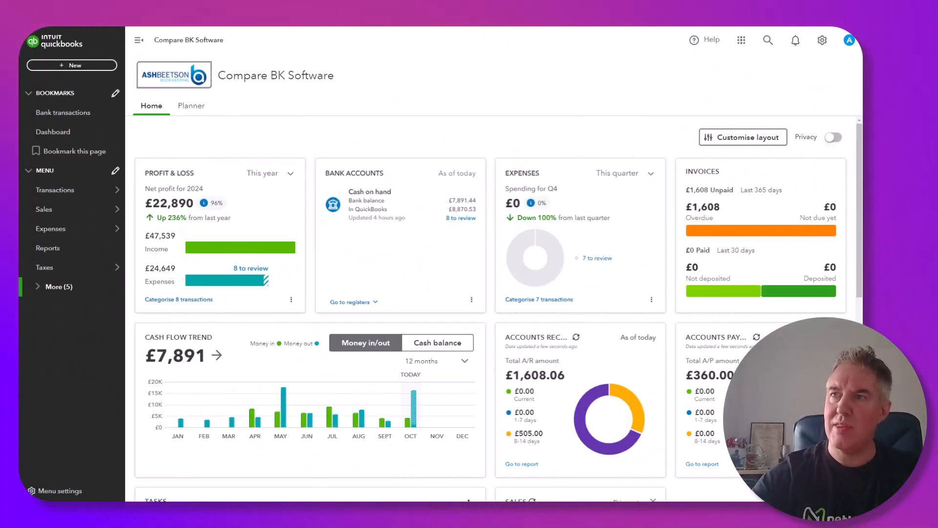
# Step: Switch to QuickBooks and display its chart of accounts
pyautogui.click(106, 184)
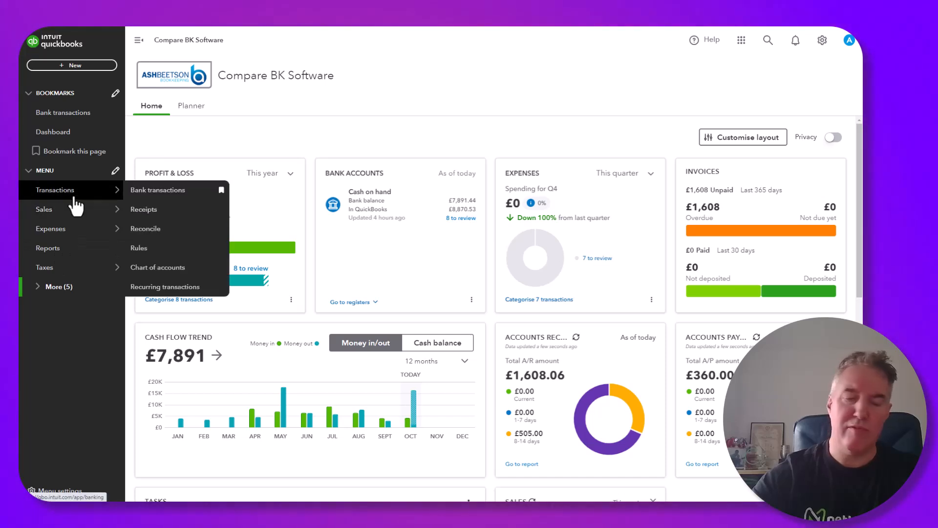
pyautogui.click(88, 209)
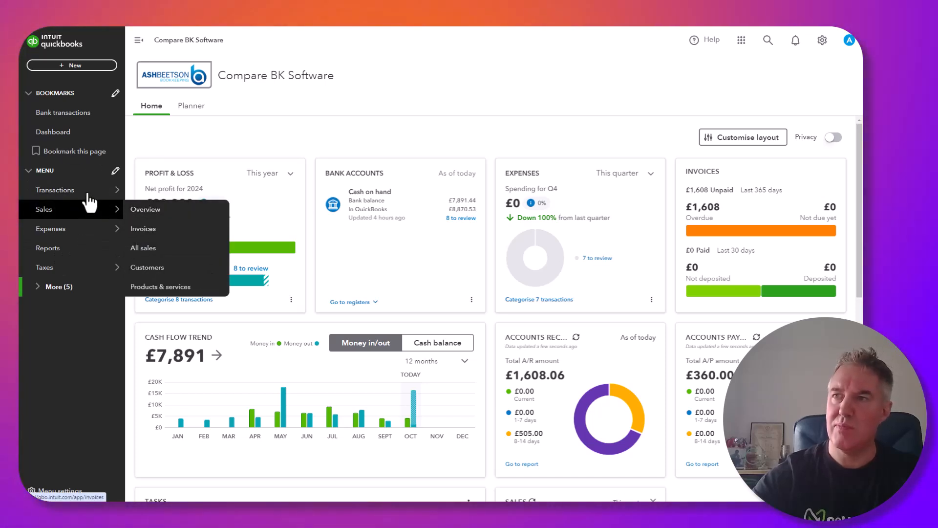
pyautogui.click(147, 267)
pyautogui.click(109, 190)
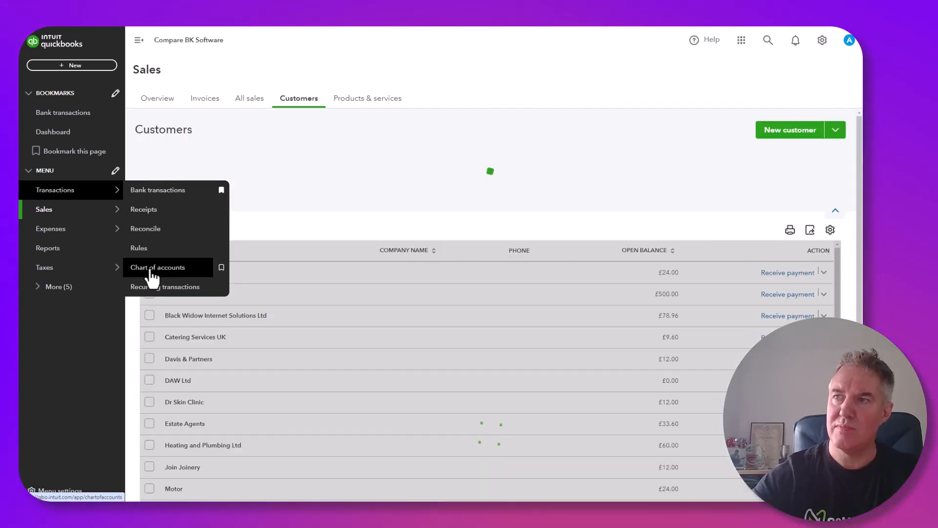
pyautogui.click(152, 270)
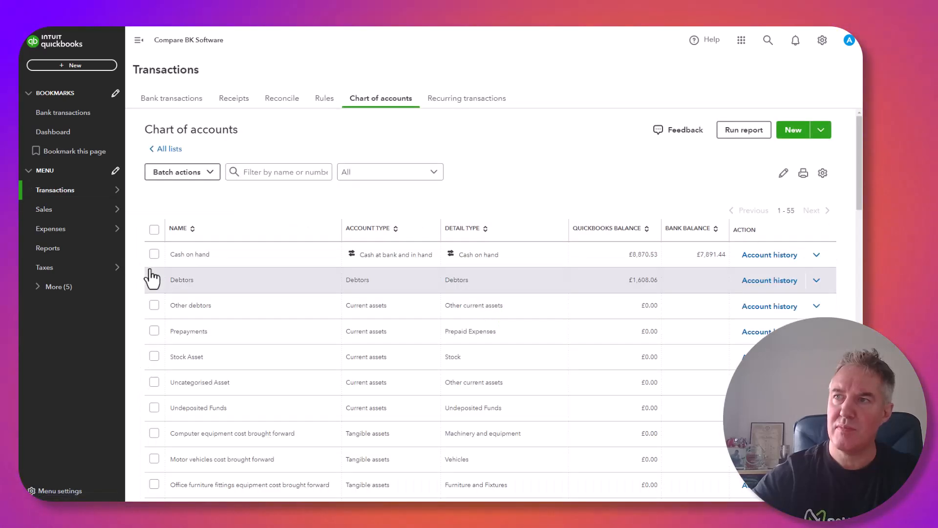
# Step: Reopen the chart of accounts from the company settings
pyautogui.moveTo(101, 189)
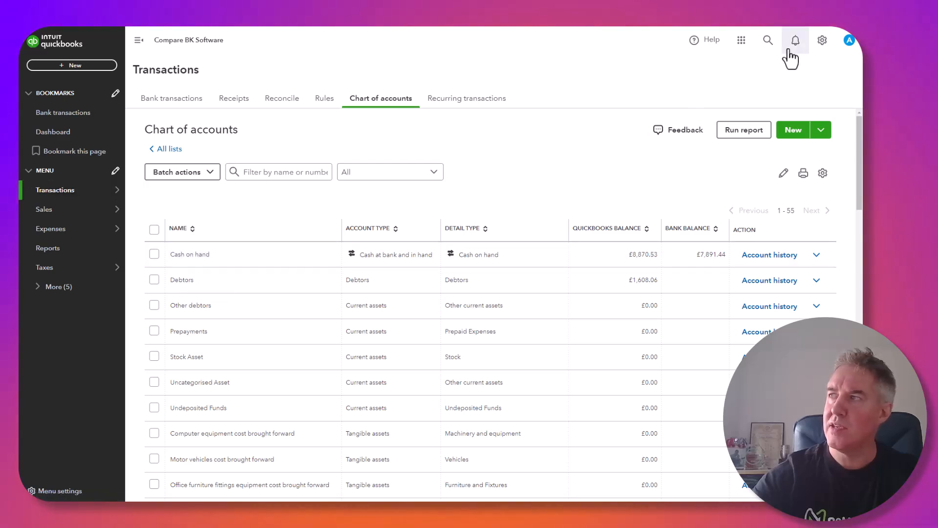
pyautogui.click(828, 40)
pyautogui.click(828, 40)
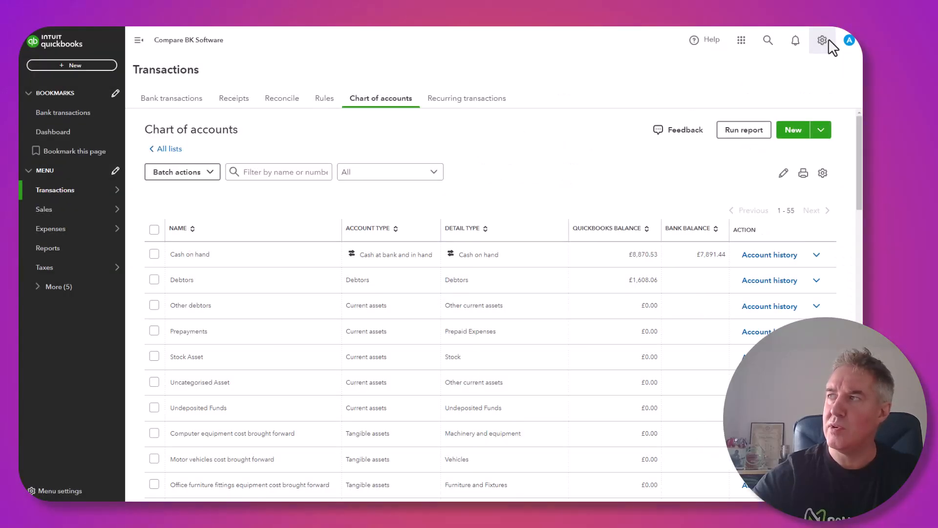
pyautogui.click(828, 40)
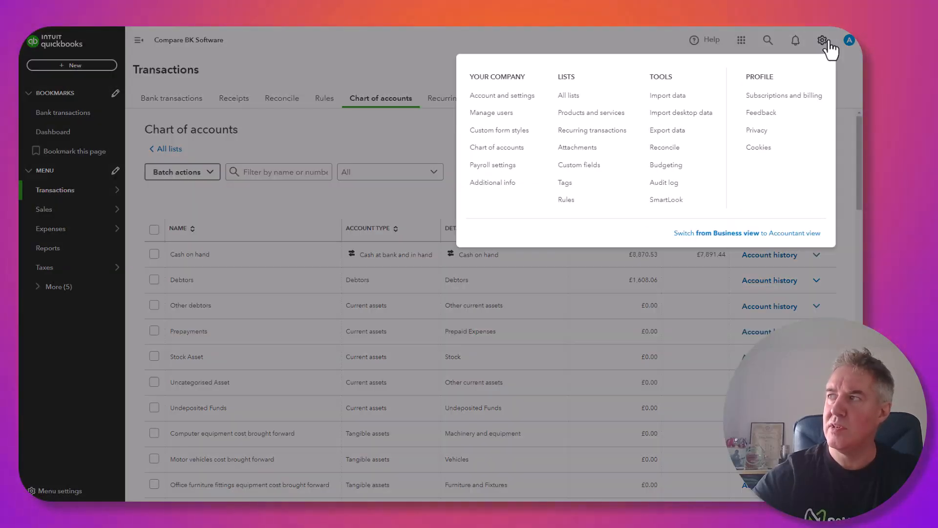
pyautogui.click(492, 147)
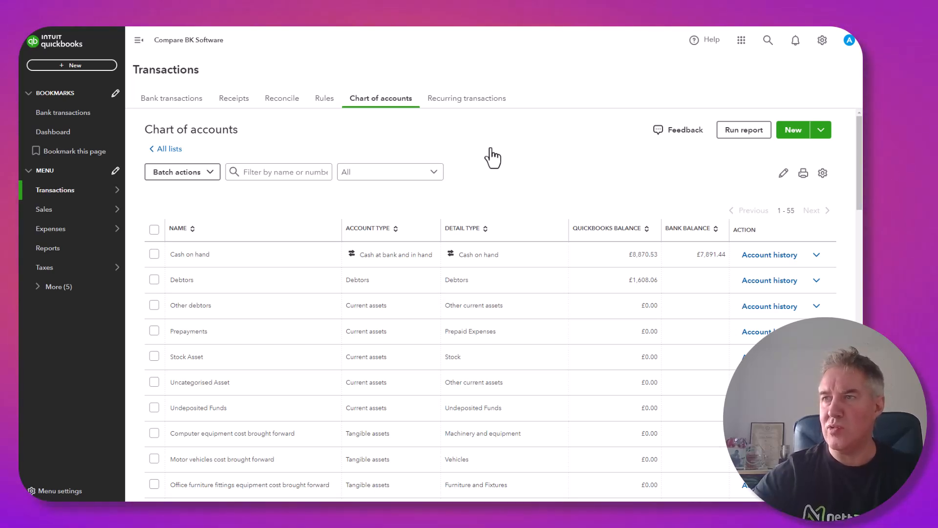
# Step: Filter the accounts by "cash" and clear the filter
pyautogui.click(270, 174)
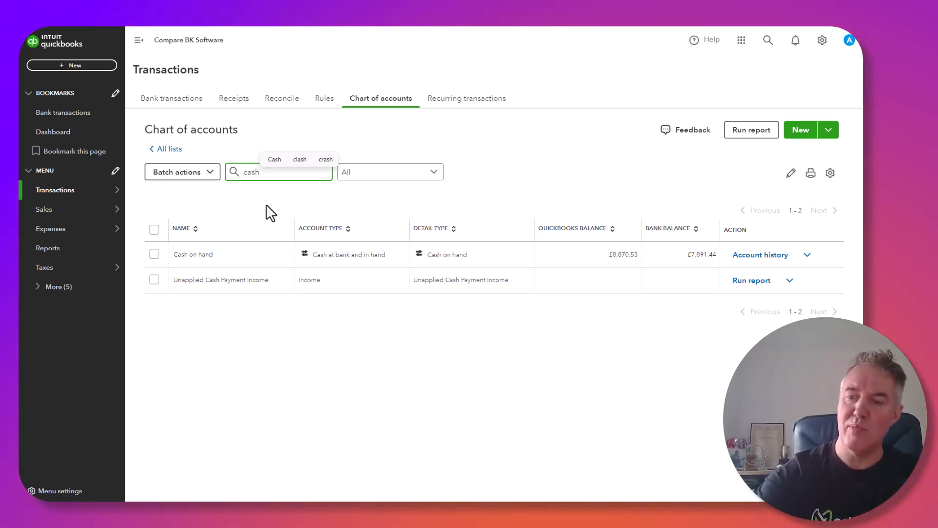
pyautogui.press('BackSpace')
pyautogui.press('BackSpace')
pyautogui.press('BackSpace')
pyautogui.press('BackSpace')
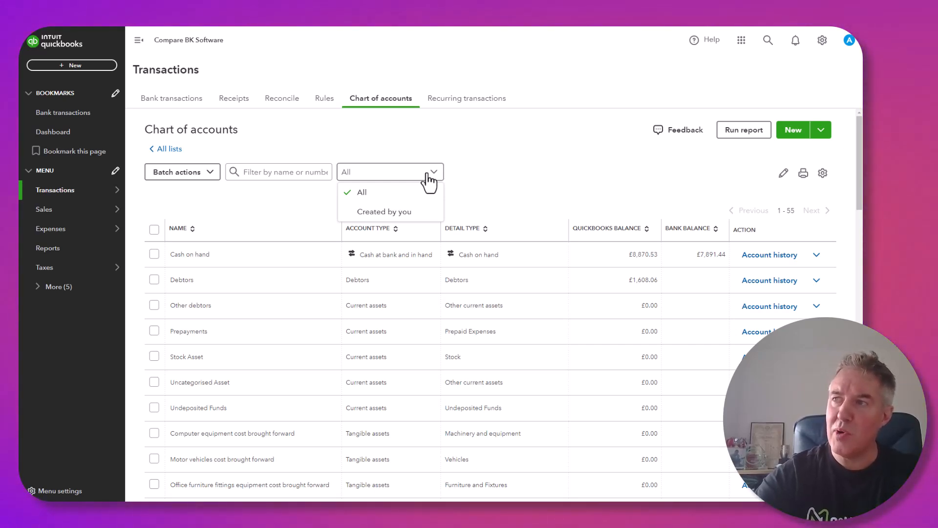
# Step: Compare the account list under the Created by you and All filters, leaving it on Created by you
pyautogui.click(383, 215)
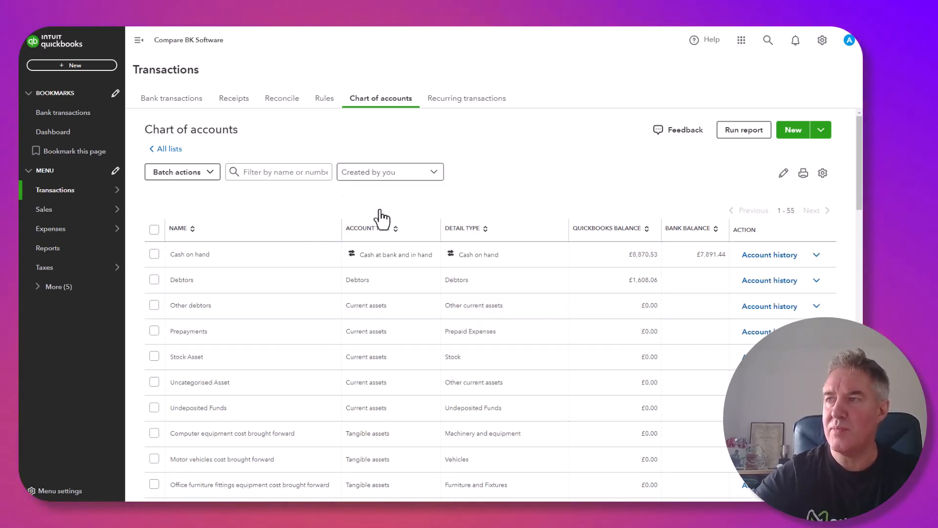
pyautogui.scroll(-5, 386, 298)
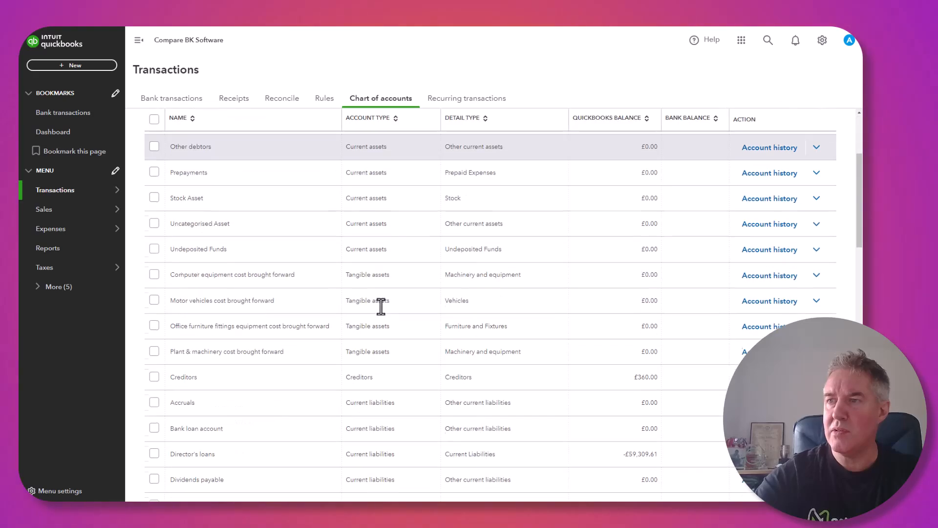
pyautogui.scroll(-4, 381, 307)
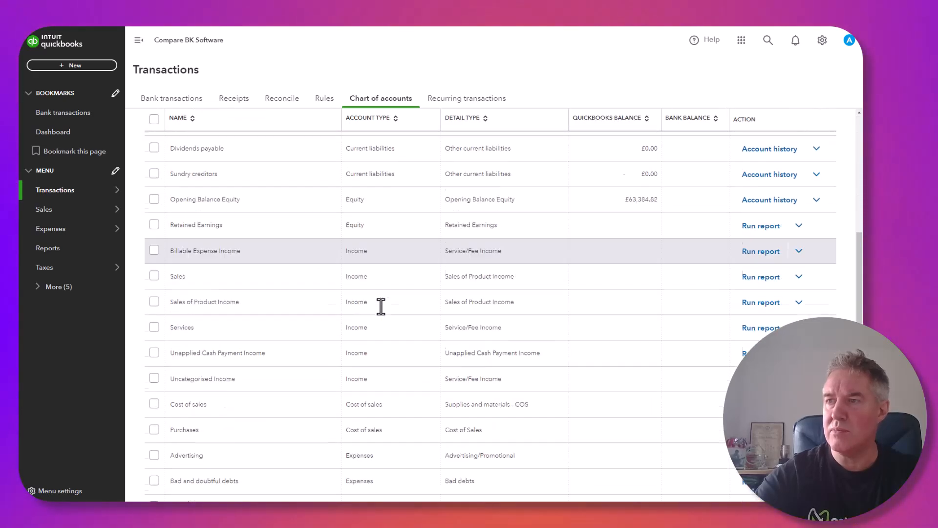
pyautogui.scroll(10, 381, 307)
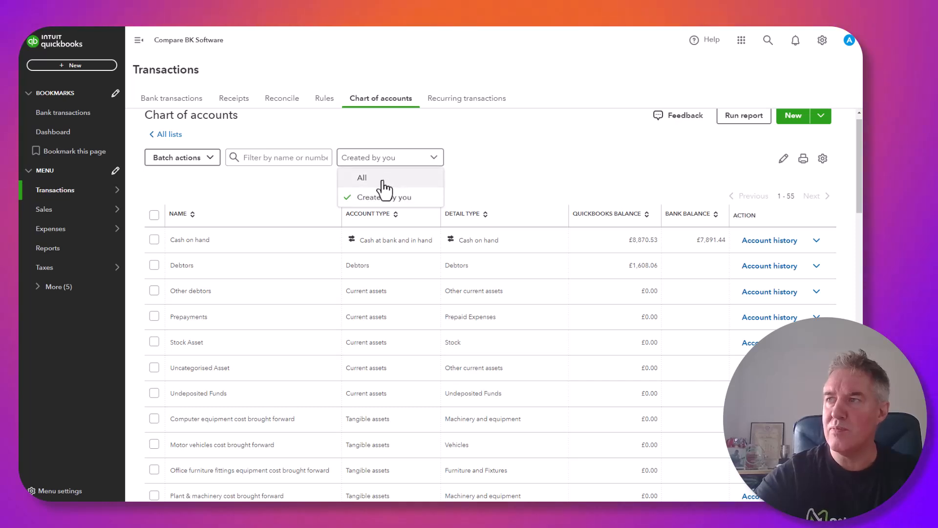
pyautogui.click(384, 183)
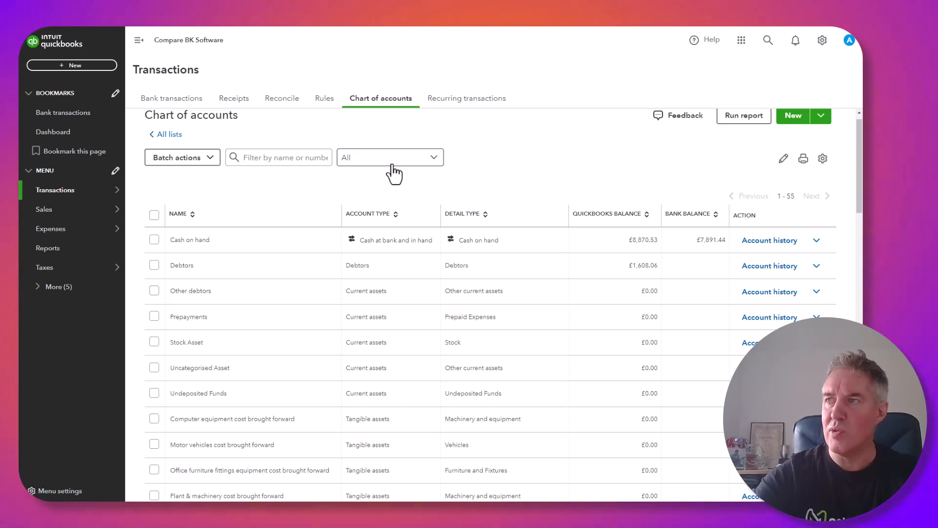
pyautogui.click(394, 166)
pyautogui.click(383, 198)
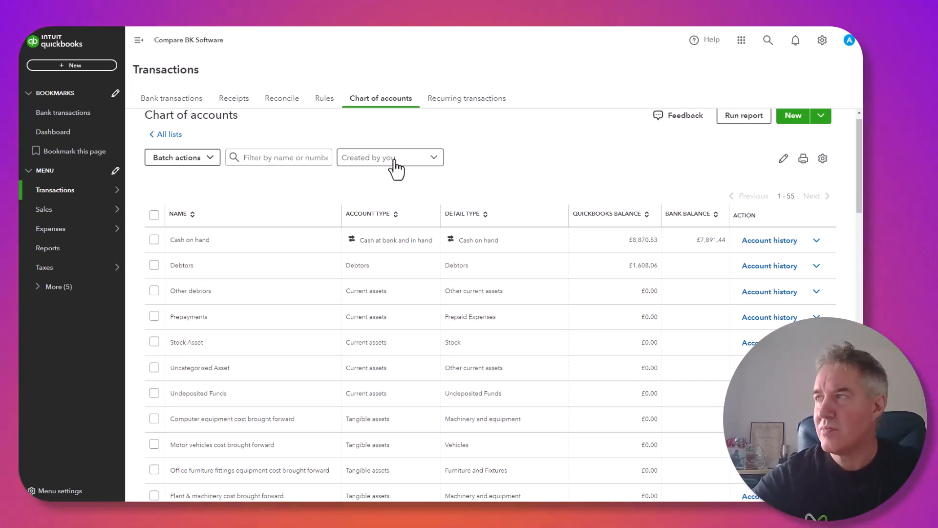
pyautogui.scroll(1, 567, 161)
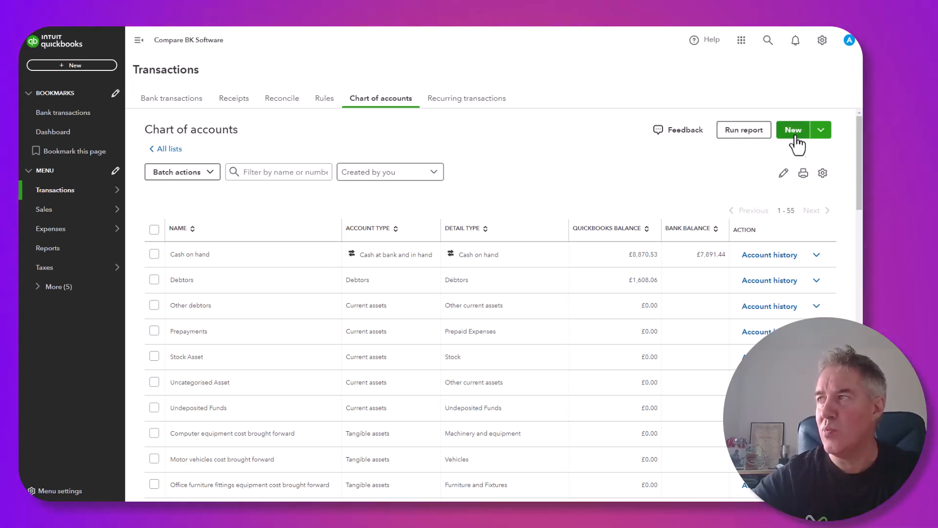
# Step: Check the import option offered for new accounts and dismiss it
pyautogui.click(793, 137)
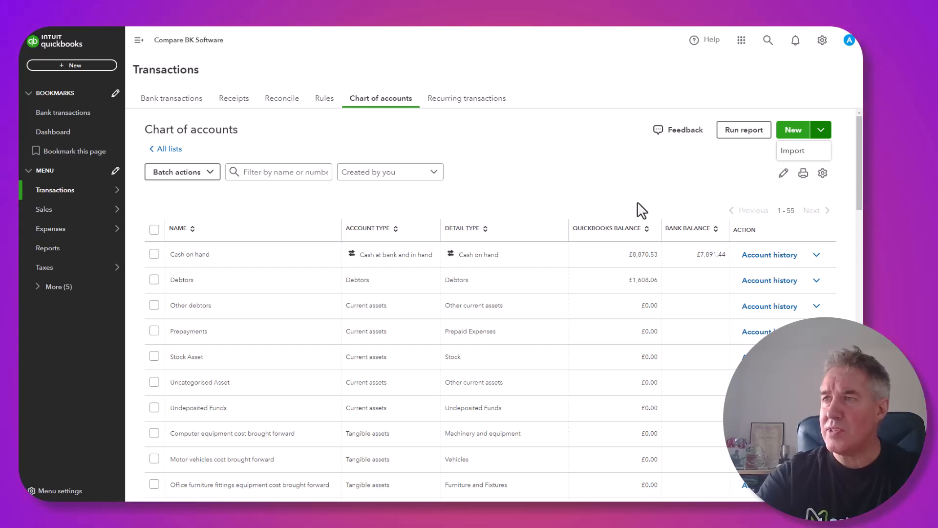
pyautogui.click(635, 210)
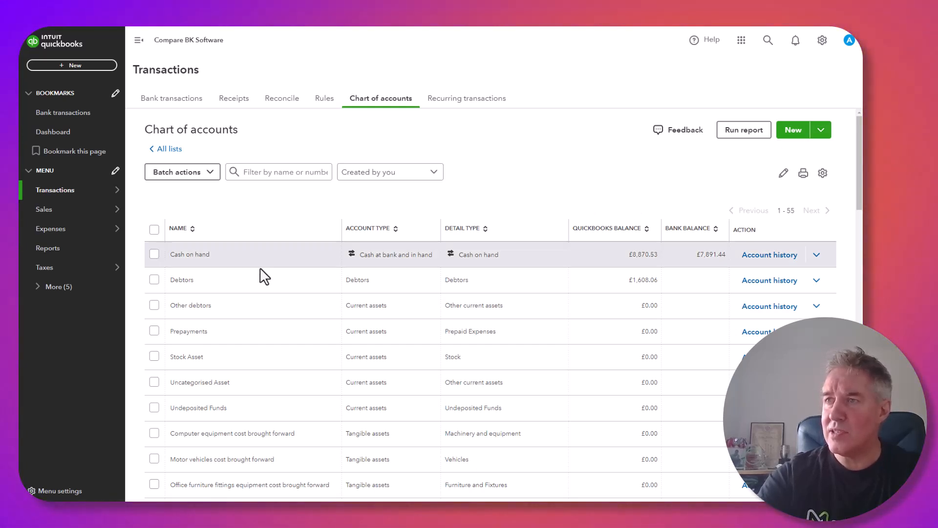
pyautogui.click(154, 257)
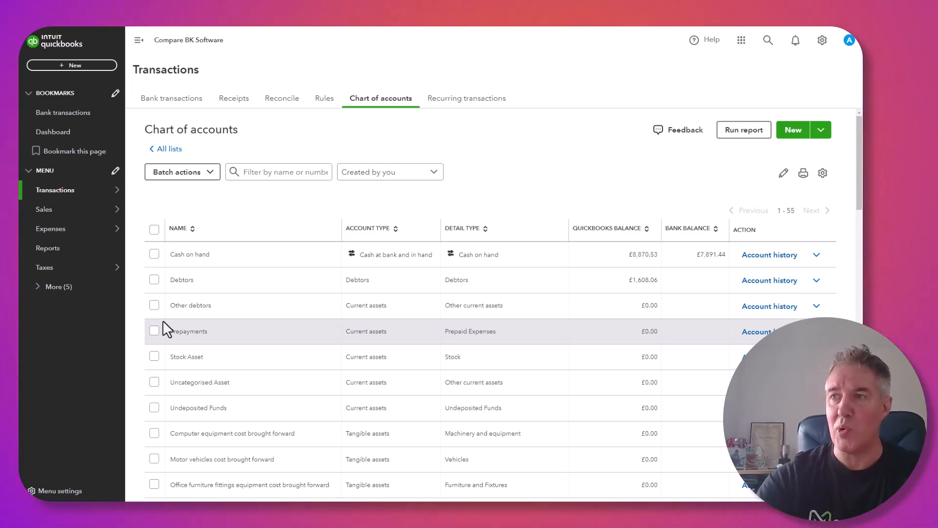
# Step: Make the computer equipment, motor vehicles, office furniture fittings equipment and plant & machinery cost brought forward accounts inactive in one batch
pyautogui.scroll(-2, 238, 323)
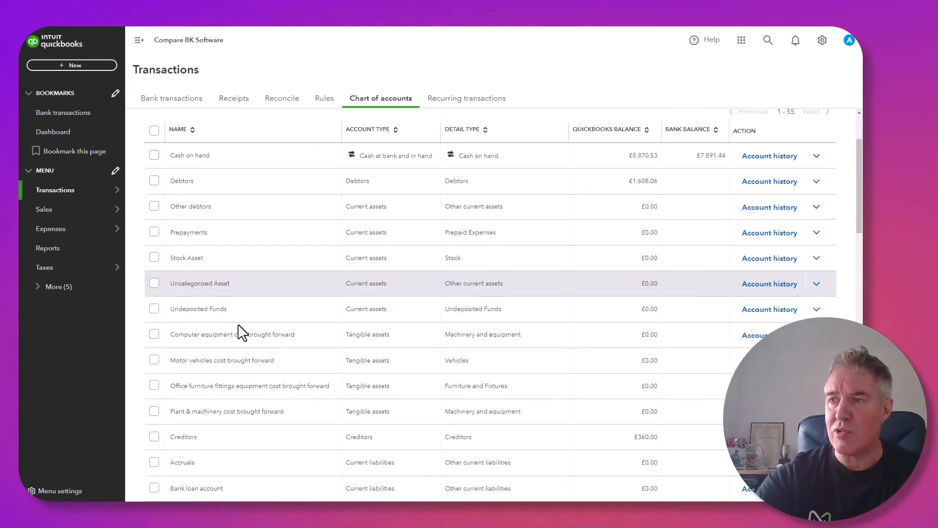
pyautogui.scroll(1, 239, 323)
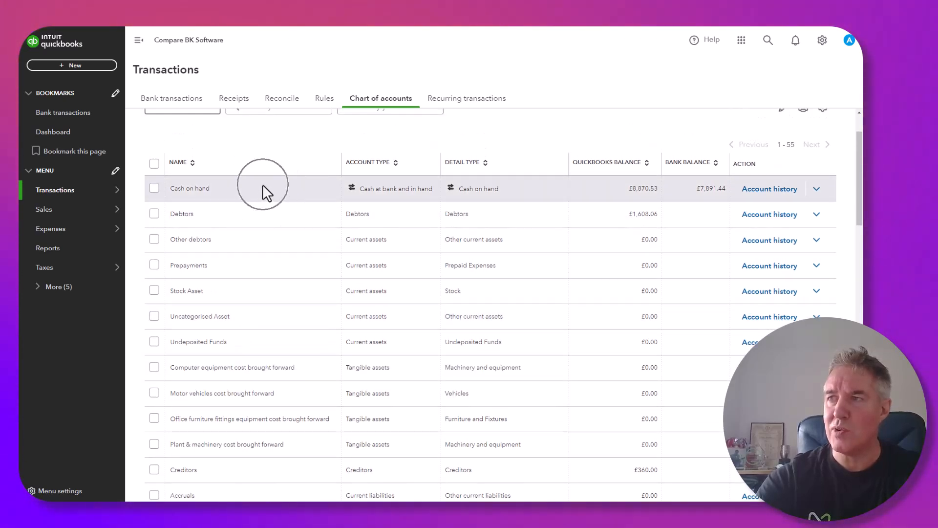
pyautogui.scroll(-1, 281, 296)
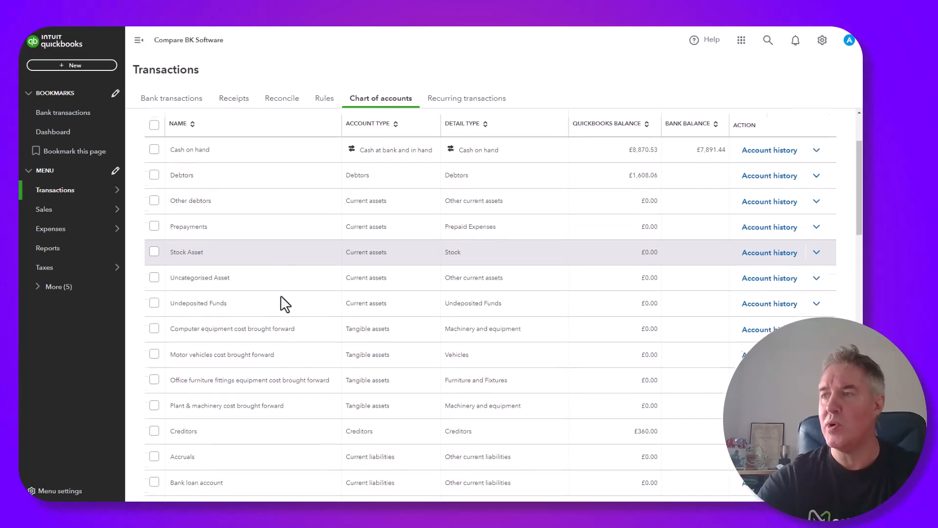
pyautogui.scroll(-2, 280, 296)
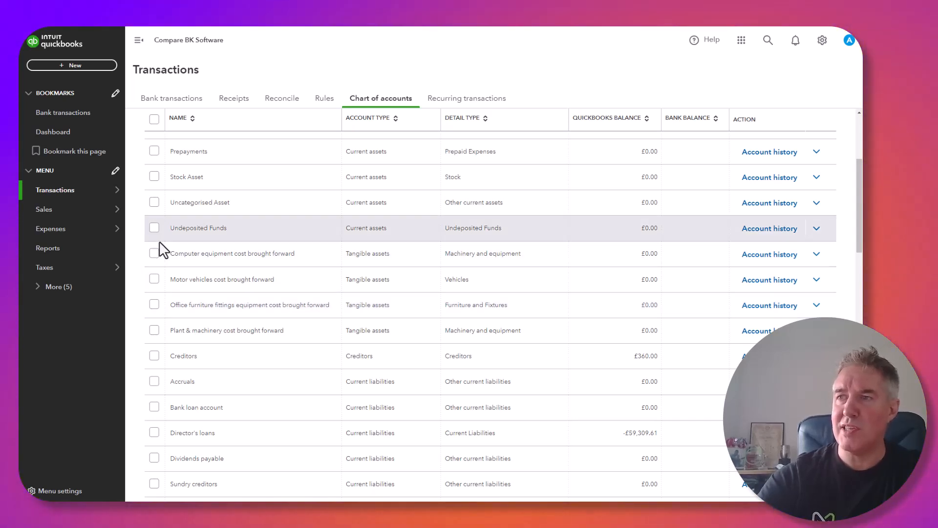
pyautogui.click(153, 254)
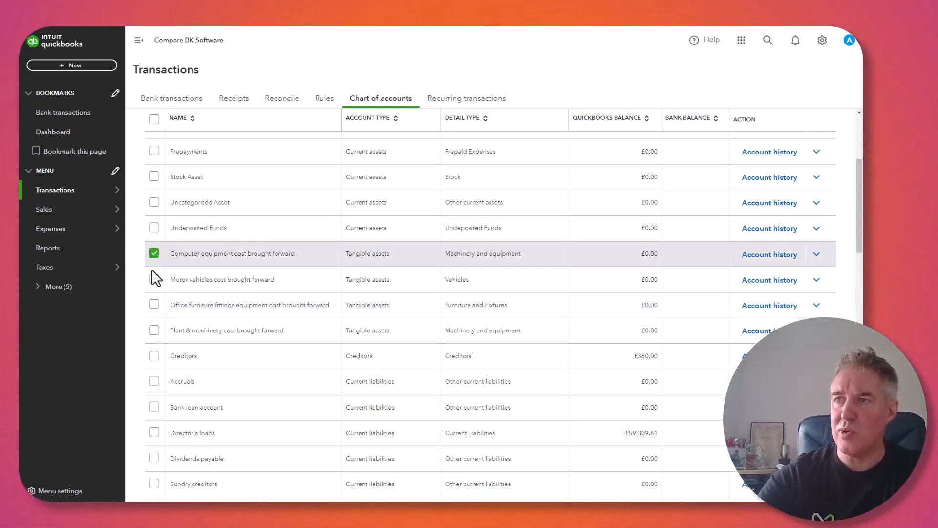
pyautogui.click(154, 278)
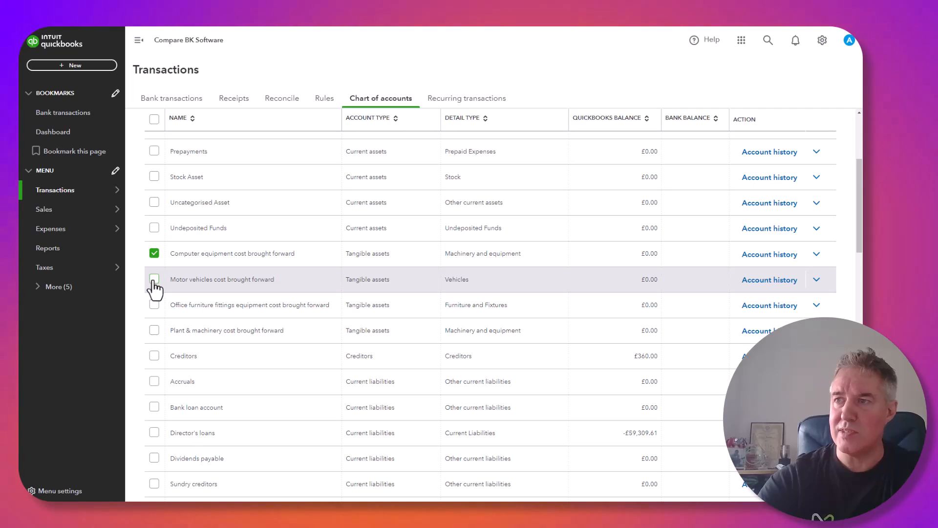
pyautogui.click(153, 305)
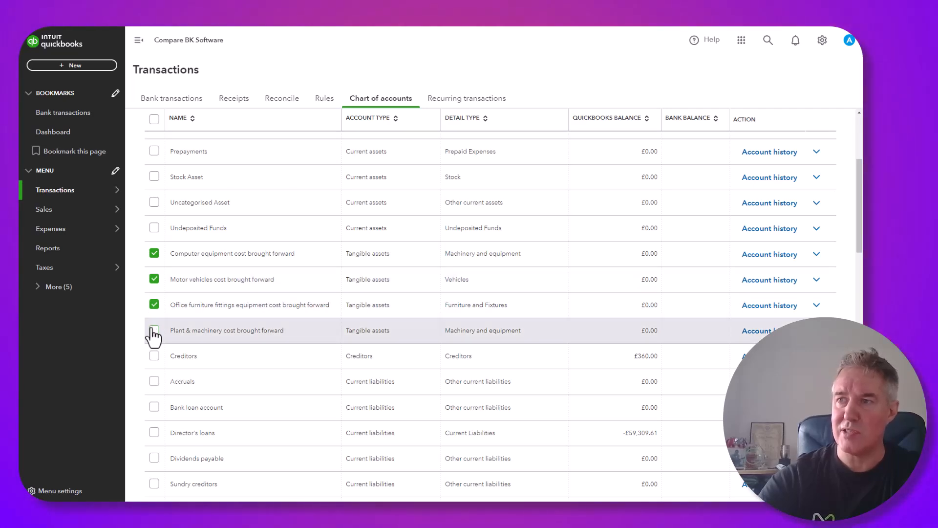
pyautogui.click(153, 330)
pyautogui.scroll(4, 153, 335)
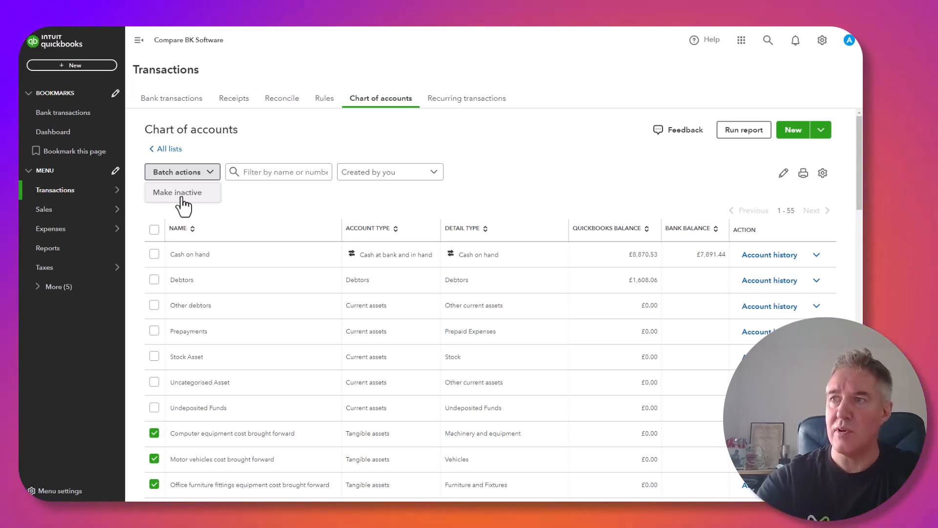
pyautogui.click(178, 192)
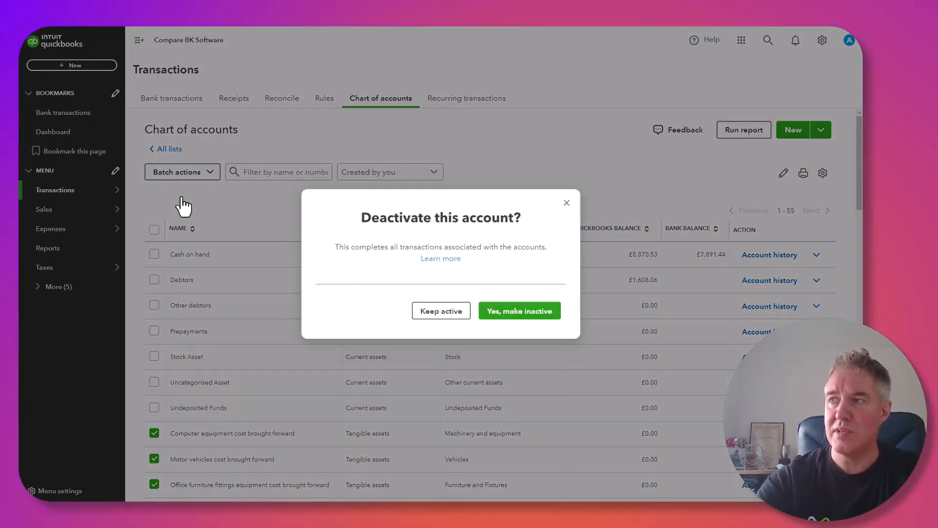
pyautogui.click(521, 311)
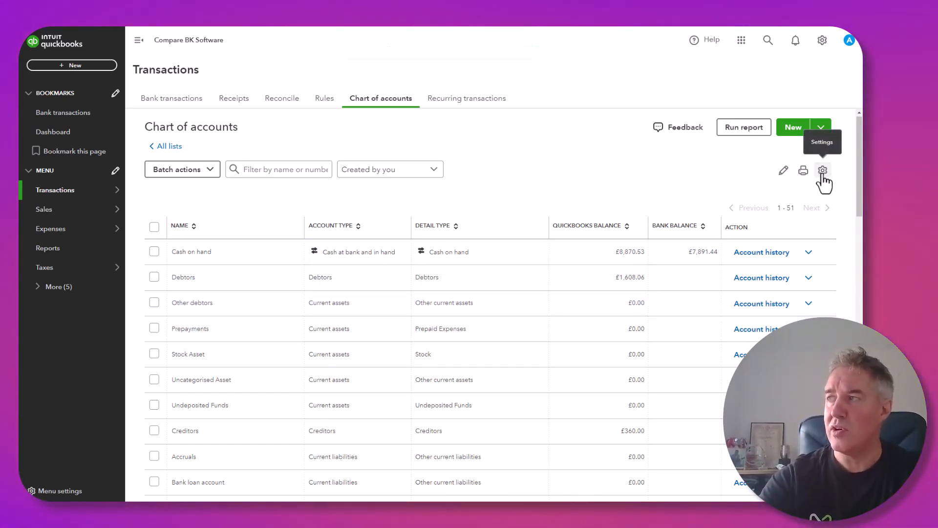
# Step: Include inactive accounts in the chart of accounts and filter the list by "delet"
pyautogui.click(823, 171)
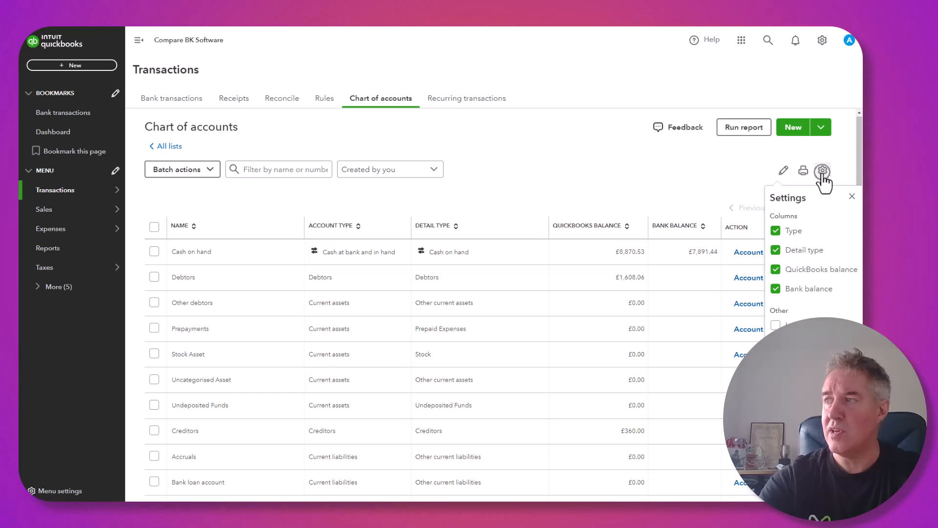
pyautogui.click(775, 325)
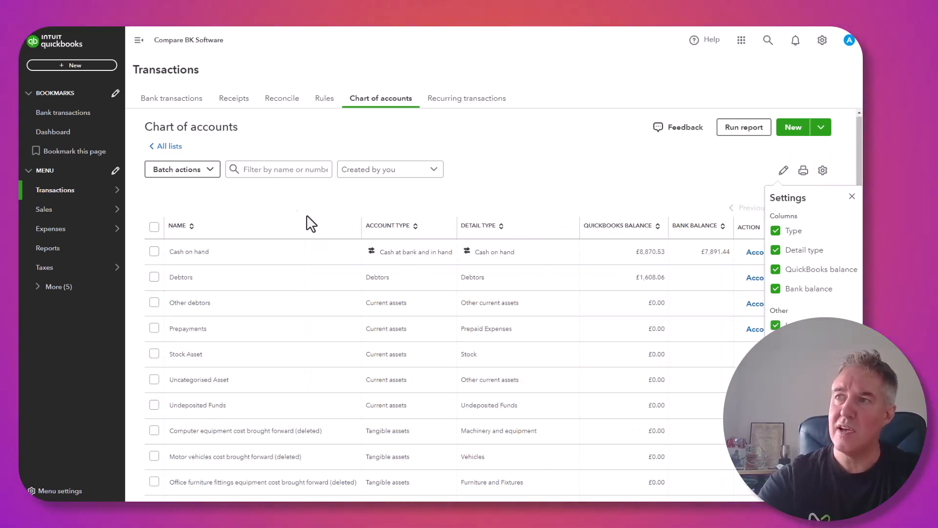
pyautogui.click(267, 169)
pyautogui.write('d')
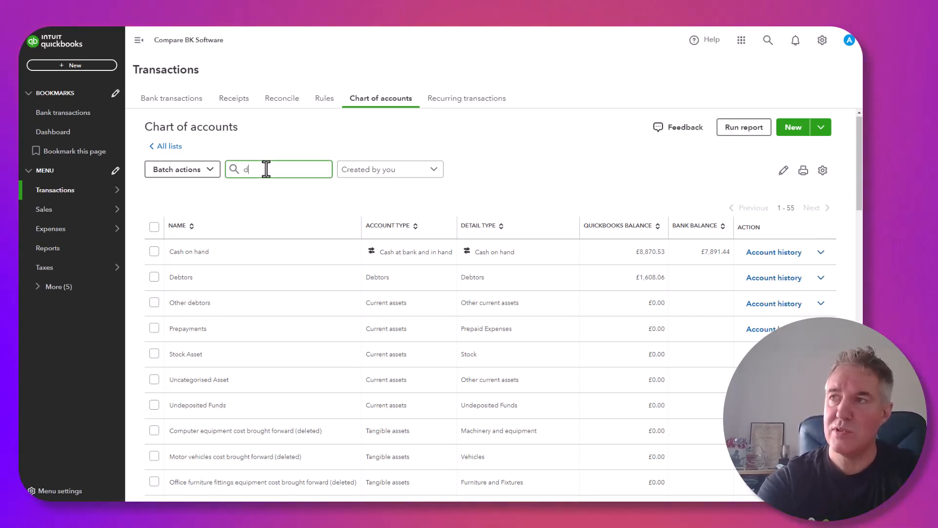
pyautogui.write('elet')
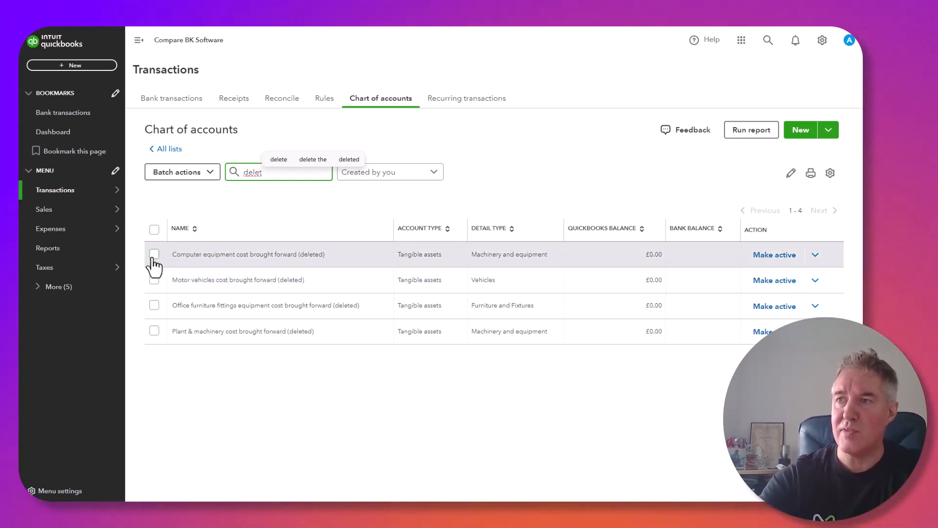
# Step: Check the batch actions for the inactive Computer equipment cost brought forward account, deselect it and make that account active again
pyautogui.click(209, 172)
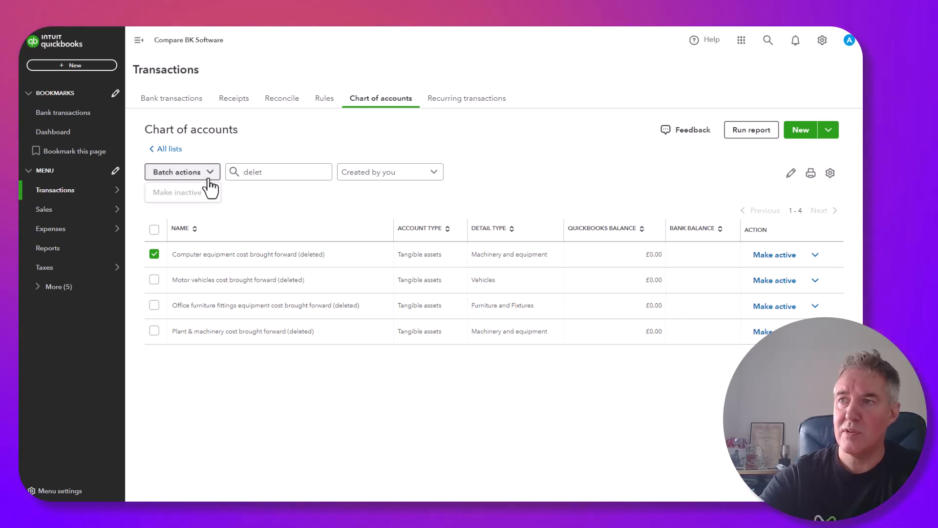
pyautogui.click(155, 254)
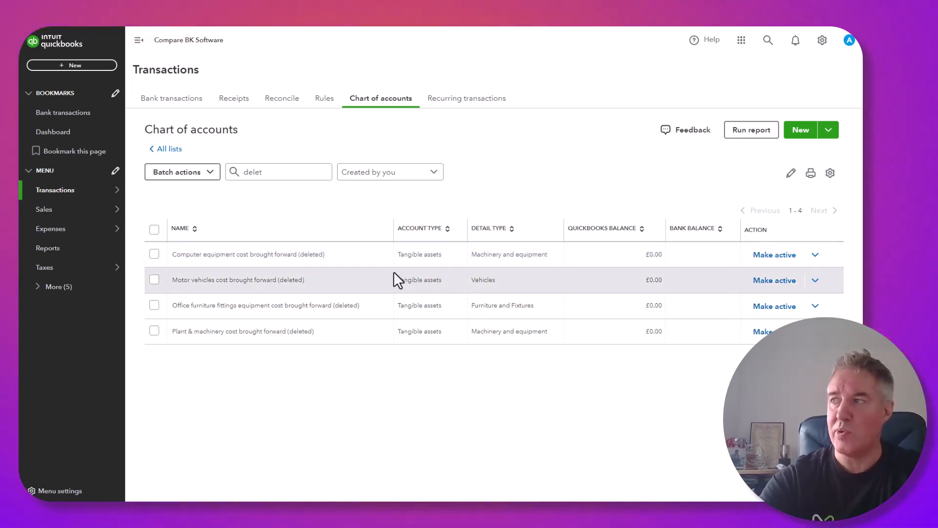
pyautogui.click(776, 260)
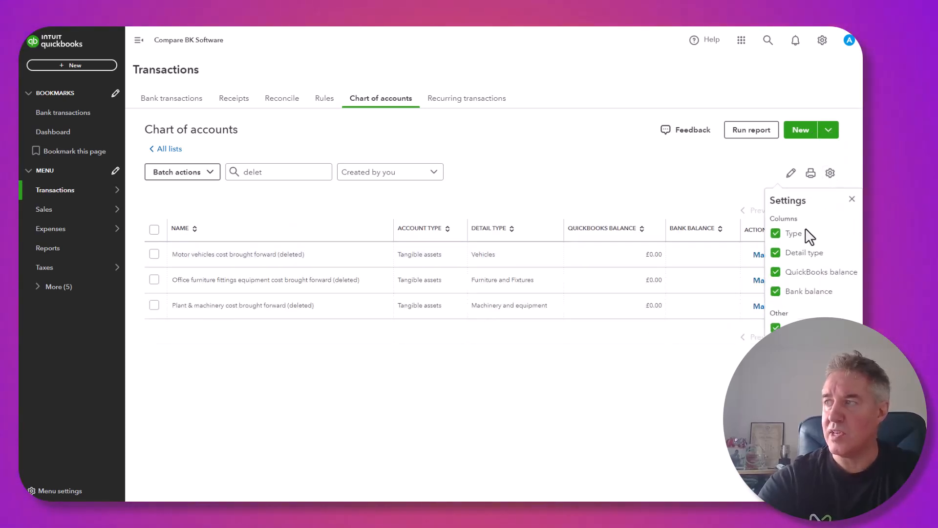
# Step: Hide inactive accounts from the list again and clear the "delet" filter
pyautogui.click(775, 327)
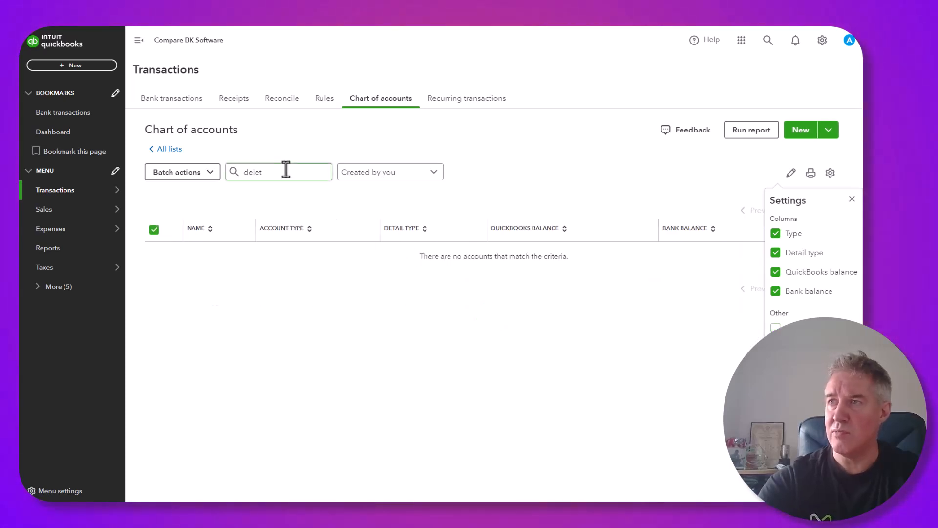
pyautogui.click(286, 171)
pyautogui.press('BackSpace')
pyautogui.press('BackSpace')
pyautogui.press('BackSpace')
pyautogui.press('BackSpace')
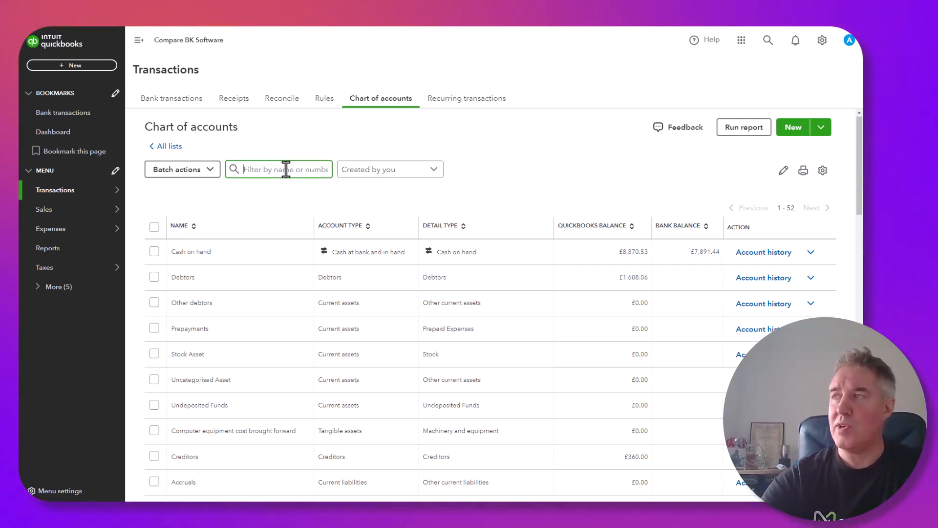
# Step: Start a new account named "Software Susbscription" with the account type Expenses
pyautogui.click(795, 131)
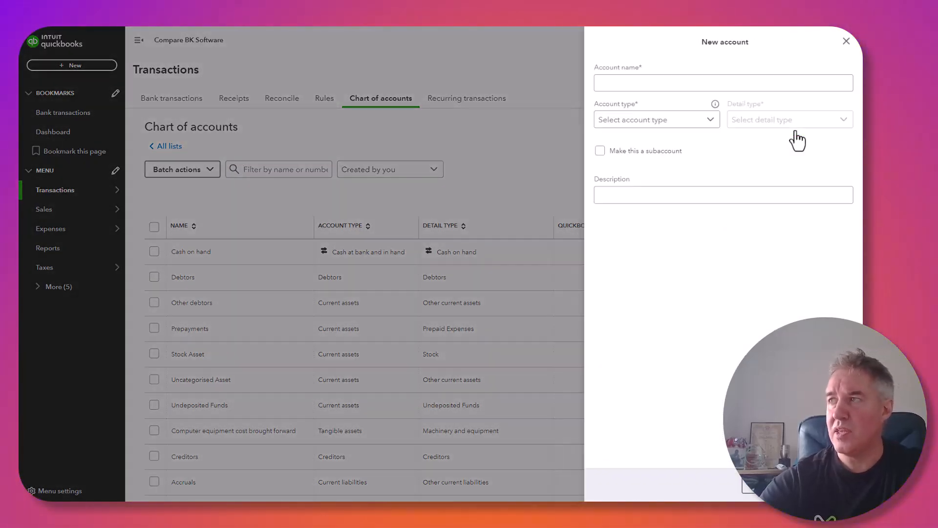
pyautogui.click(688, 86)
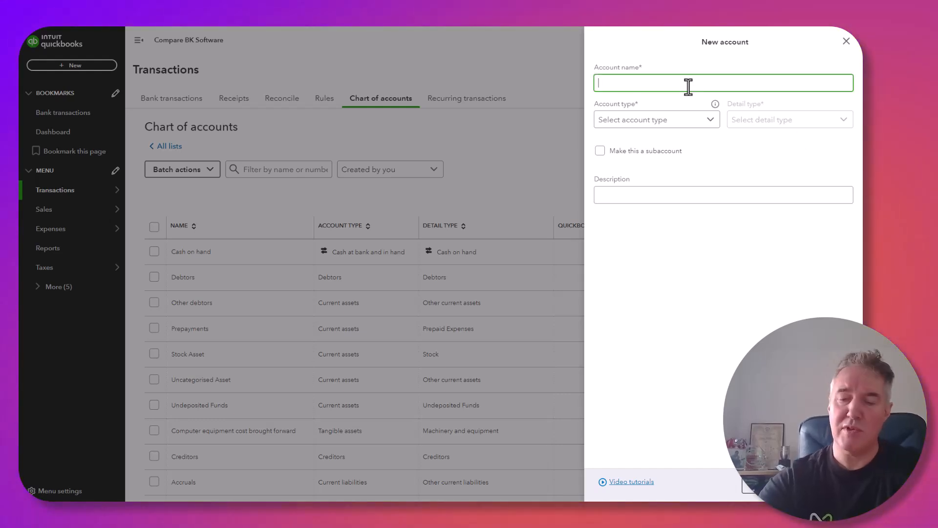
pyautogui.write('Software Susb')
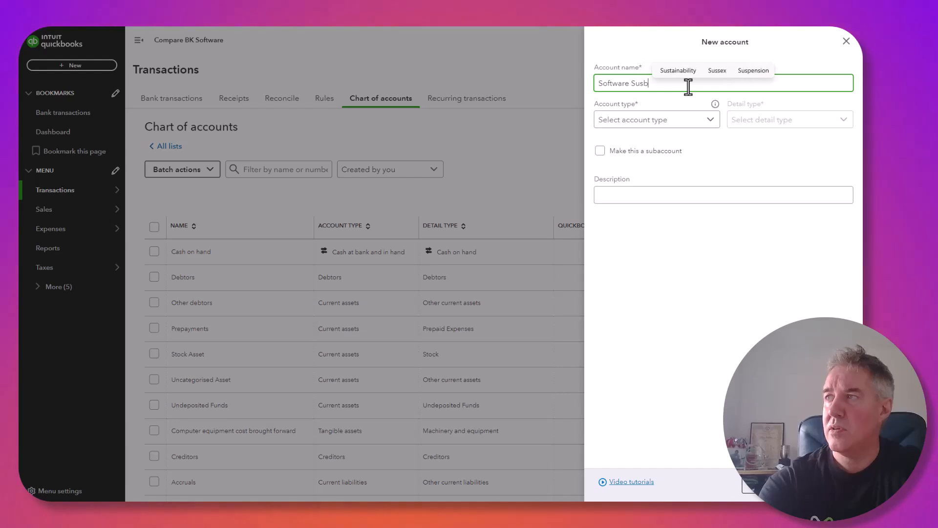
pyautogui.write('scription')
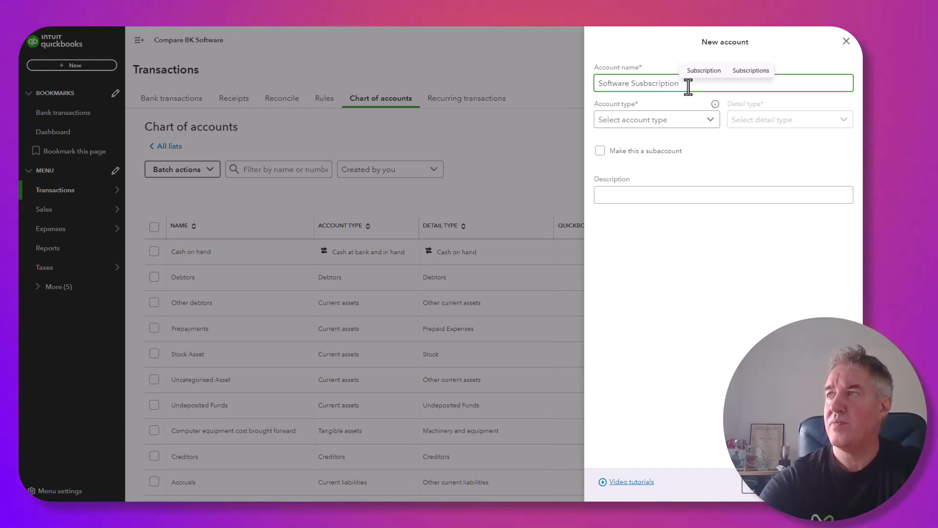
pyautogui.click(681, 128)
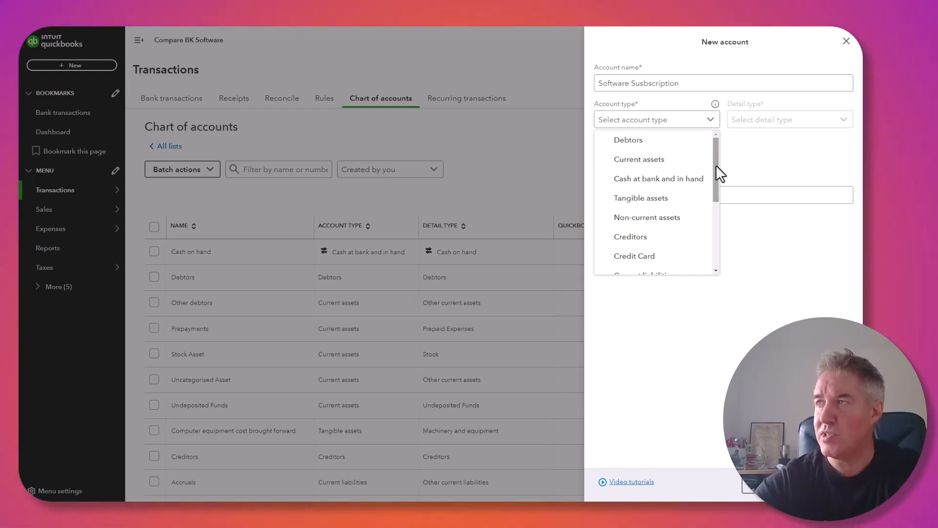
pyautogui.moveTo(716, 166); pyautogui.dragTo(717, 210)
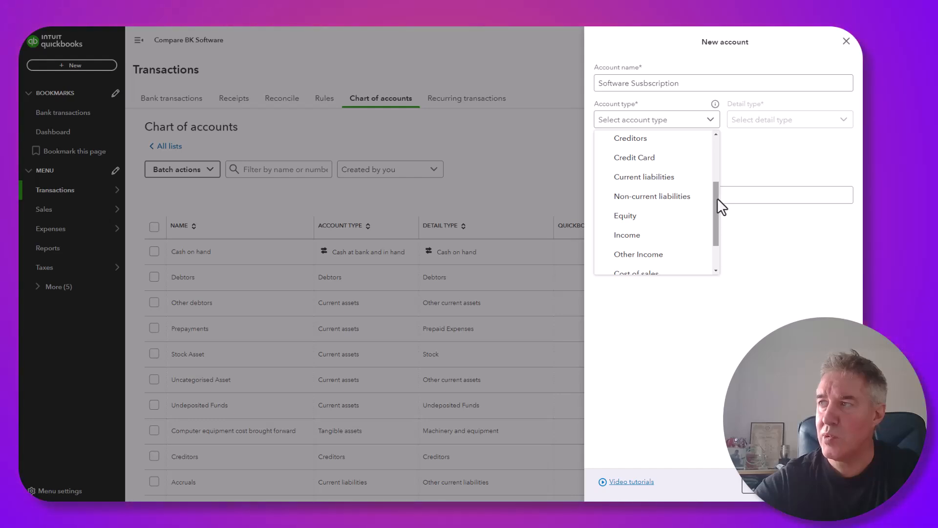
pyautogui.moveTo(717, 202); pyautogui.dragTo(716, 233)
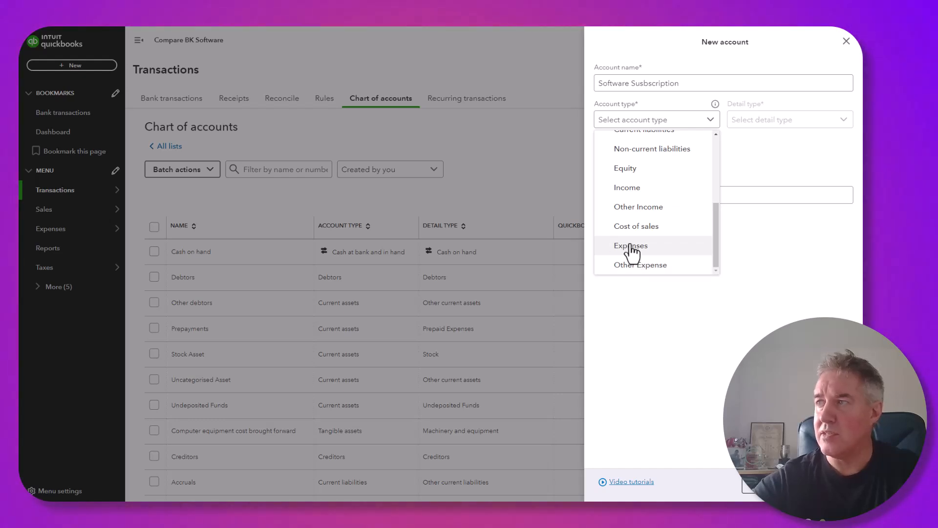
pyautogui.click(631, 246)
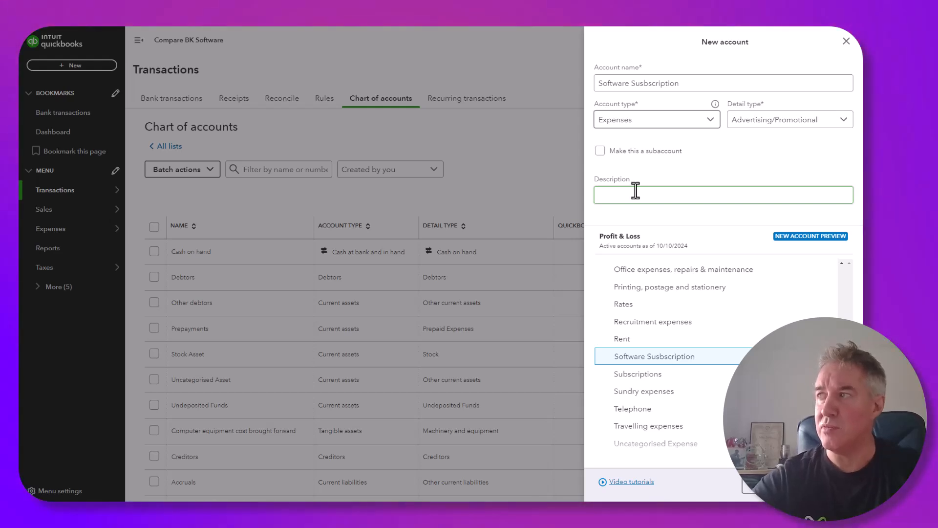
# Step: Make the new account a subaccount of Computer running costs and check its place in the Profit & Loss preview
pyautogui.click(600, 154)
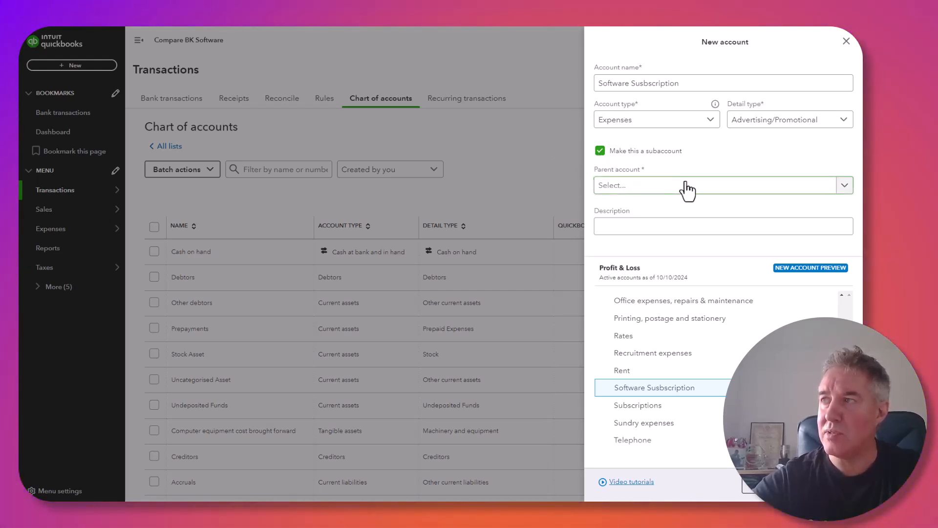
pyautogui.click(688, 186)
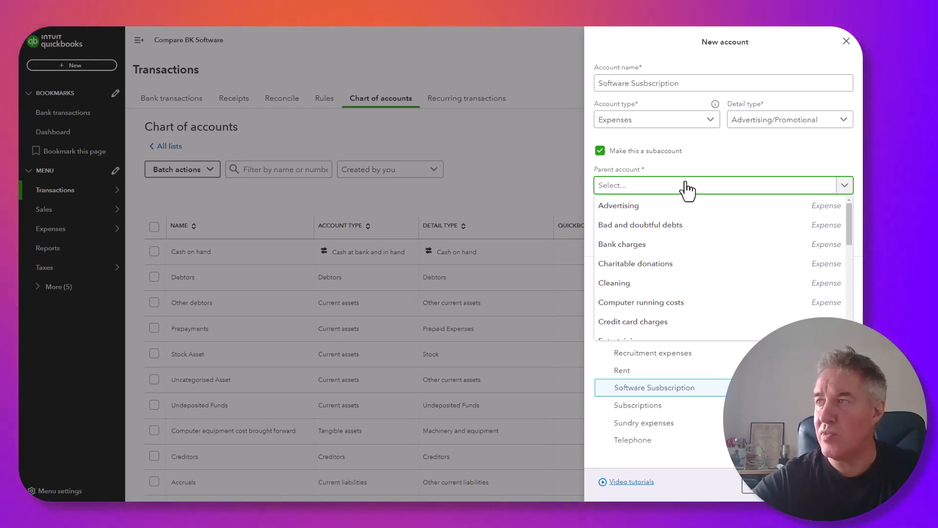
pyautogui.click(642, 306)
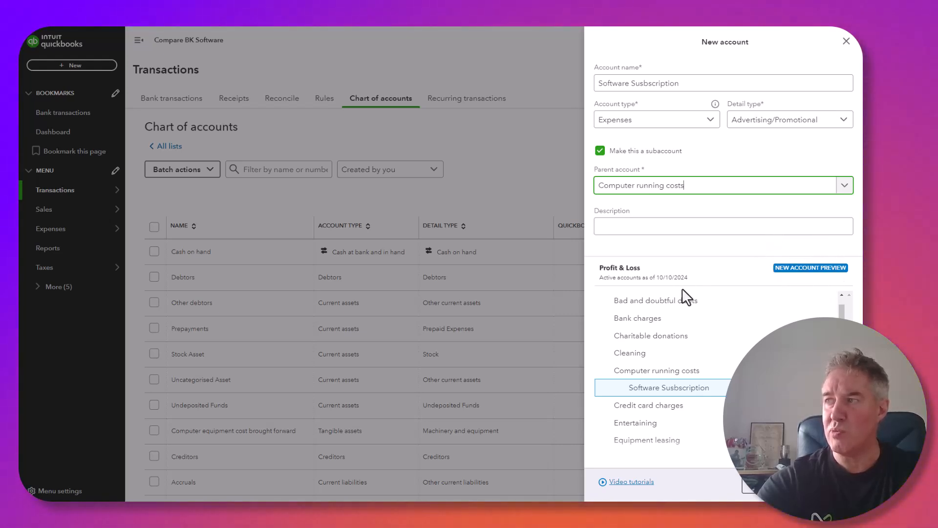
pyautogui.moveTo(842, 325)
pyautogui.mouseDown()
pyautogui.moveTo(842, 364)
pyautogui.moveTo(842, 335)
pyautogui.mouseUp()
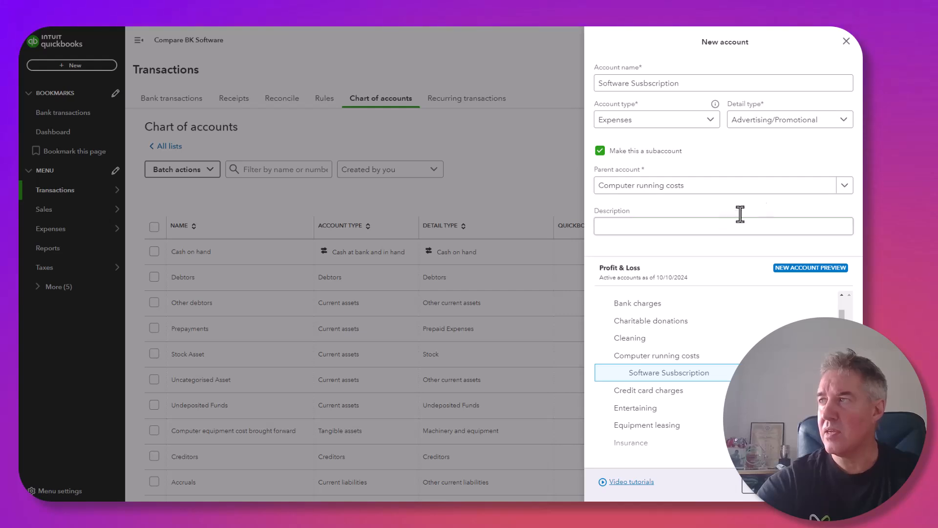
# Step: Set the new account's detail type to Office/General Administrative Expenses and save the account
pyautogui.click(763, 123)
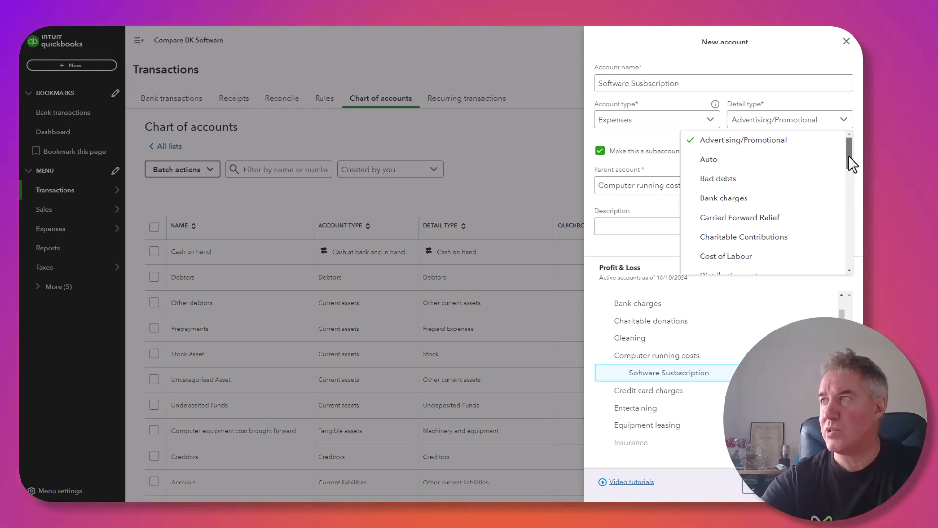
pyautogui.moveTo(848, 155); pyautogui.dragTo(855, 209)
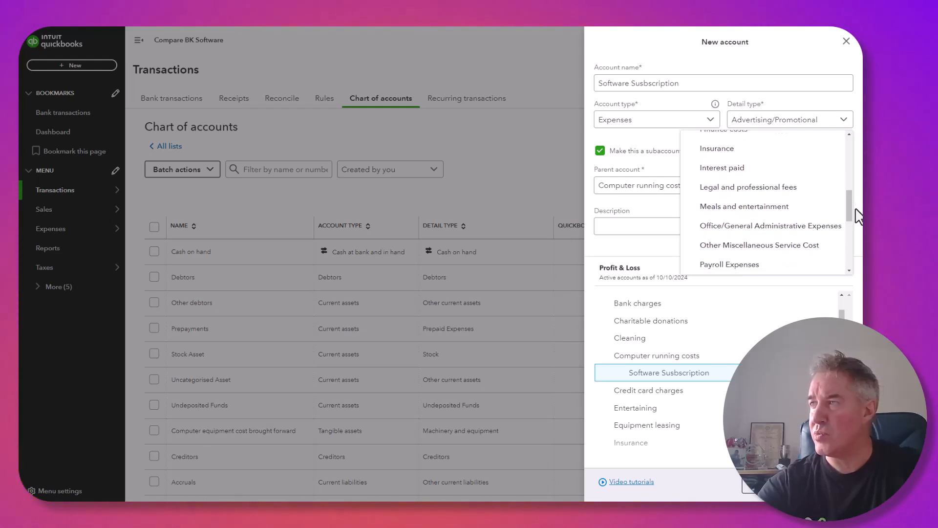
pyautogui.click(769, 227)
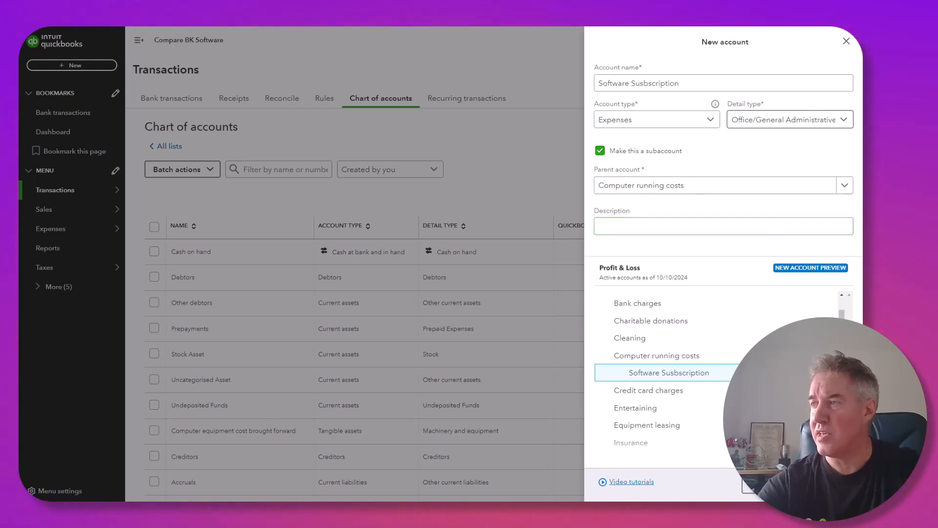
pyautogui.click(825, 484)
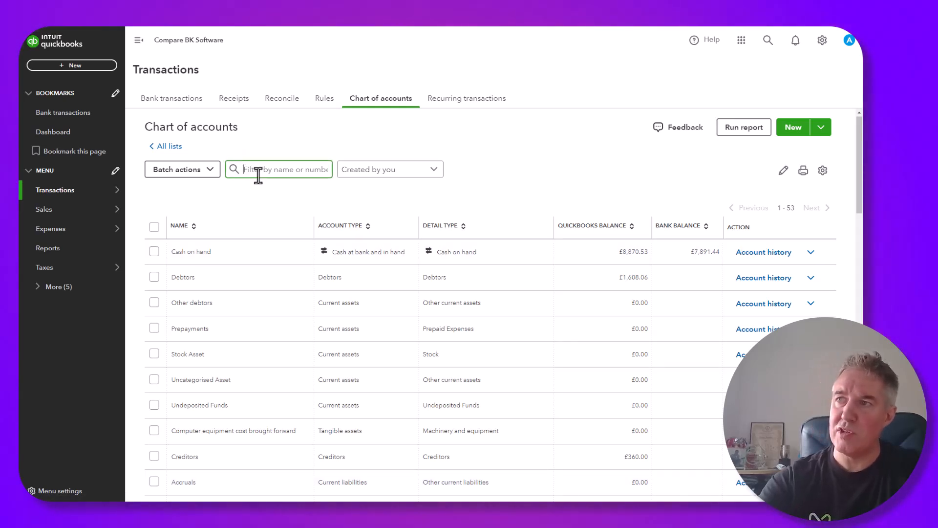
# Step: Filter the chart of accounts by "softw" and open the additional actions for the Software Susbscription account
pyautogui.click(258, 175)
pyautogui.write('soft')
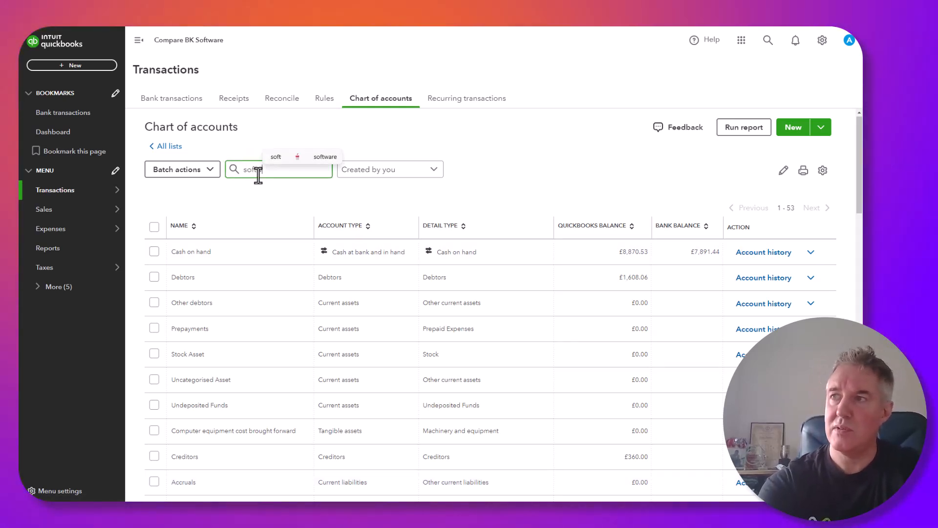
pyautogui.write('w')
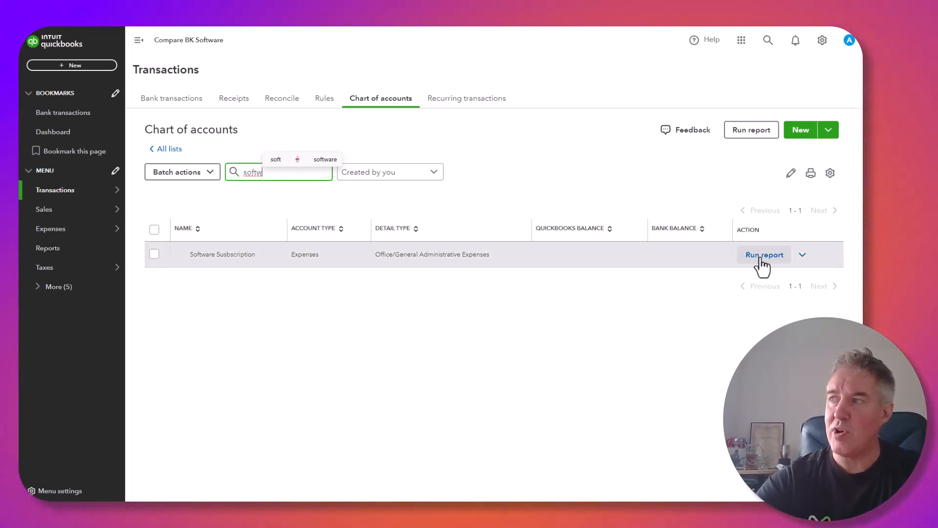
pyautogui.click(766, 262)
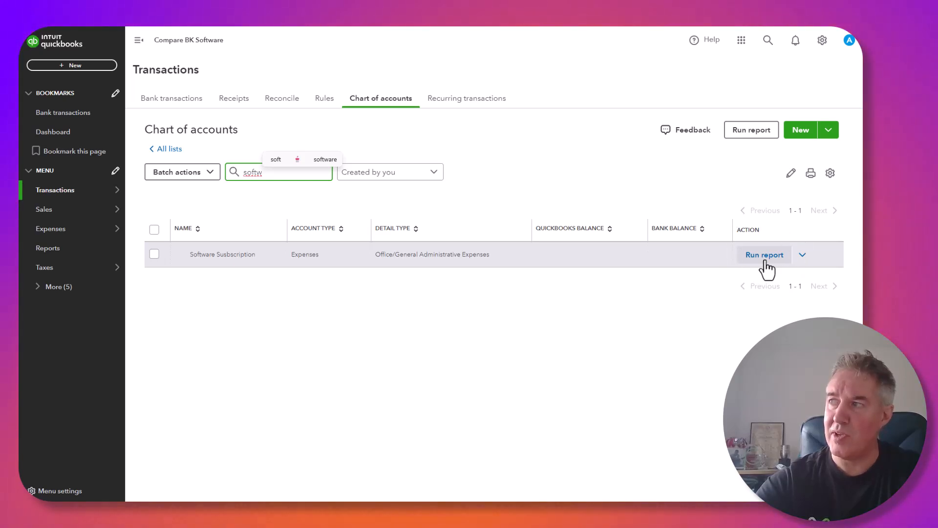
pyautogui.click(803, 256)
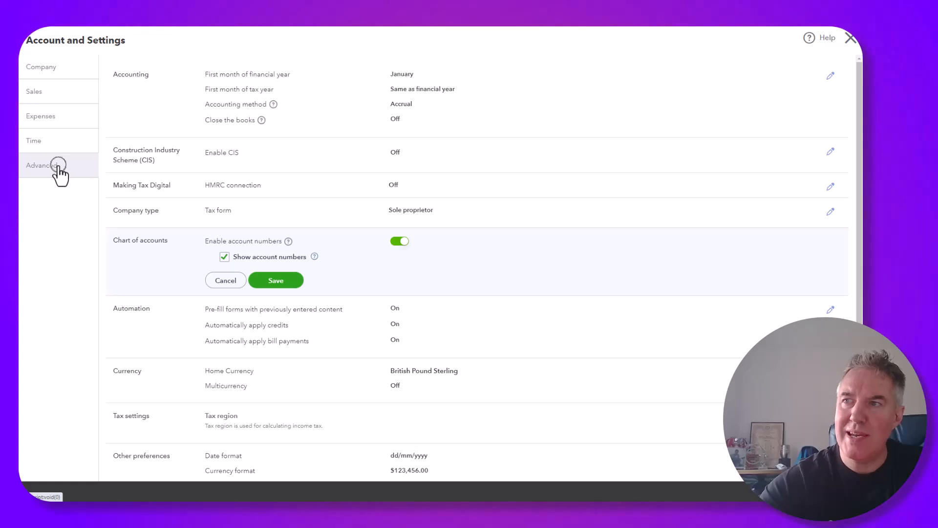
# Step: Enable and show account numbers in the advanced chart of accounts settings, and return to the chart of accounts
pyautogui.click(154, 260)
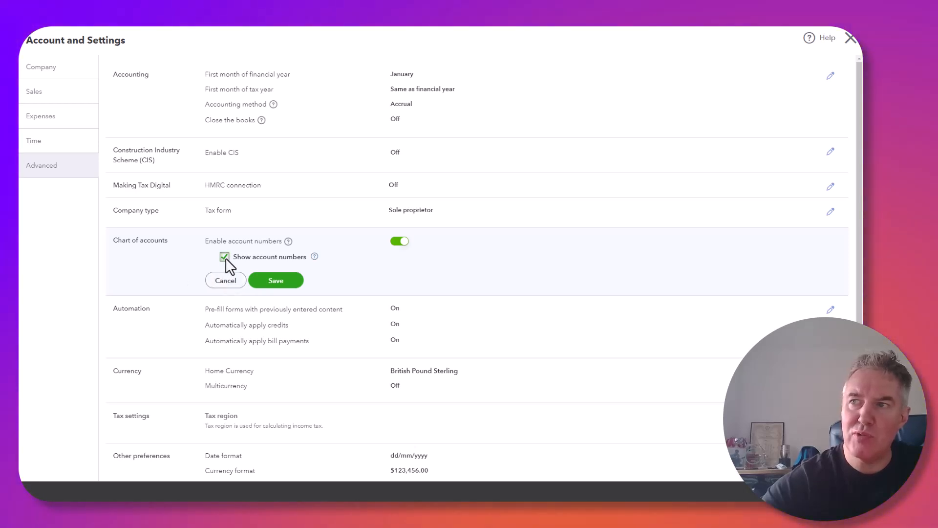
pyautogui.click(225, 257)
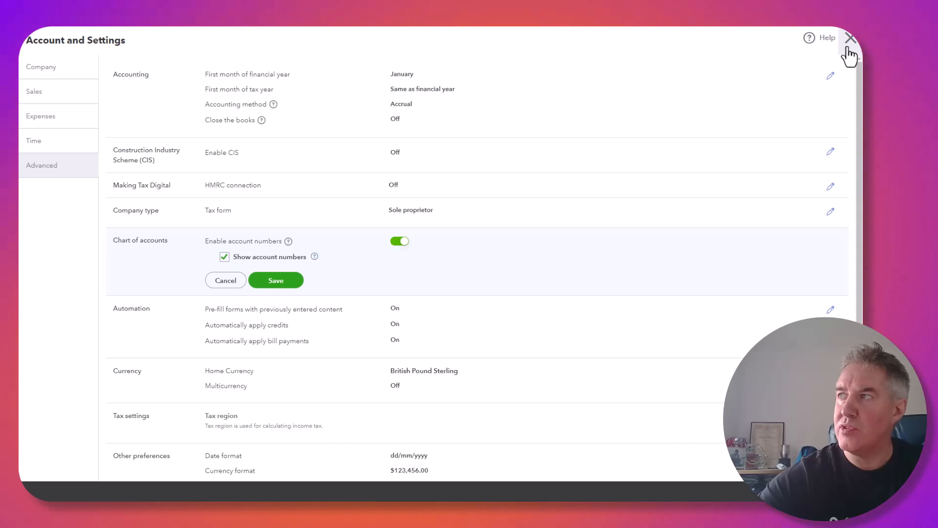
pyautogui.click(849, 48)
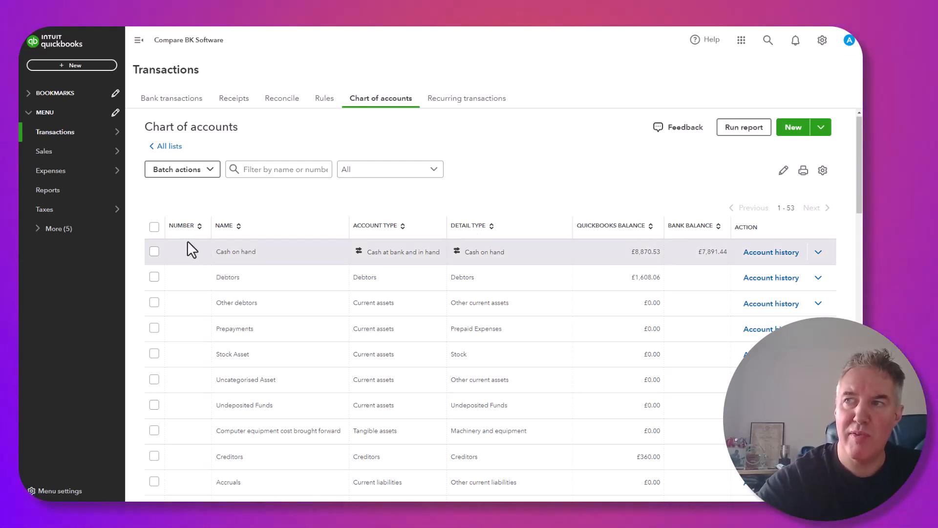
# Step: Open the account list for batch editing and assign number 1201 to Cash on hand and 1100 to Debtors
pyautogui.click(784, 176)
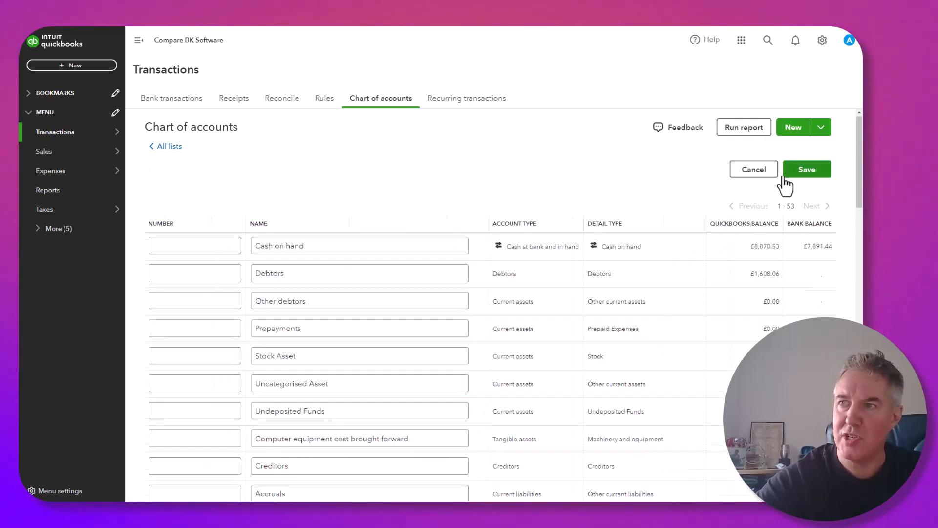
pyautogui.click(175, 246)
pyautogui.write('1201')
pyautogui.press('Tab')
pyautogui.press('Tab')
pyautogui.write('11')
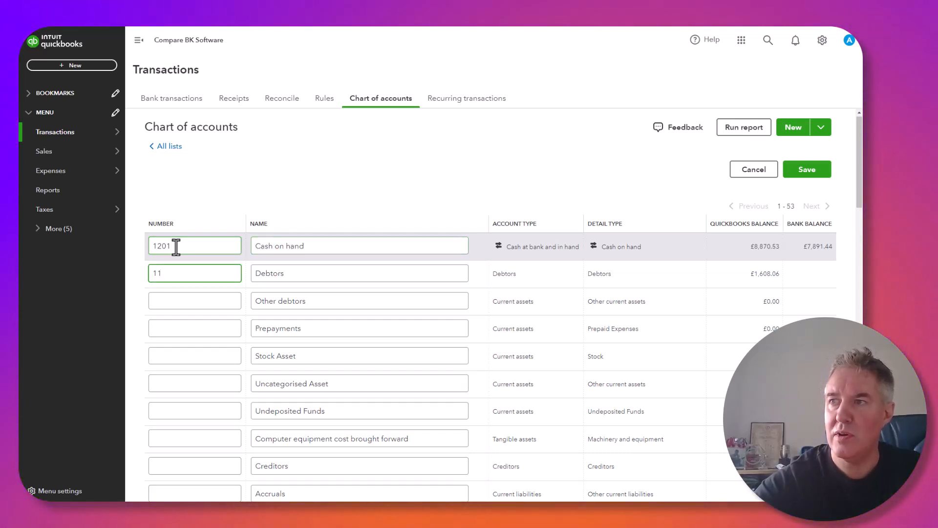
# Step: Assign number 1105 to Other debtors and 1110 to Prepayments, and save the account numbers
pyautogui.write('1105')
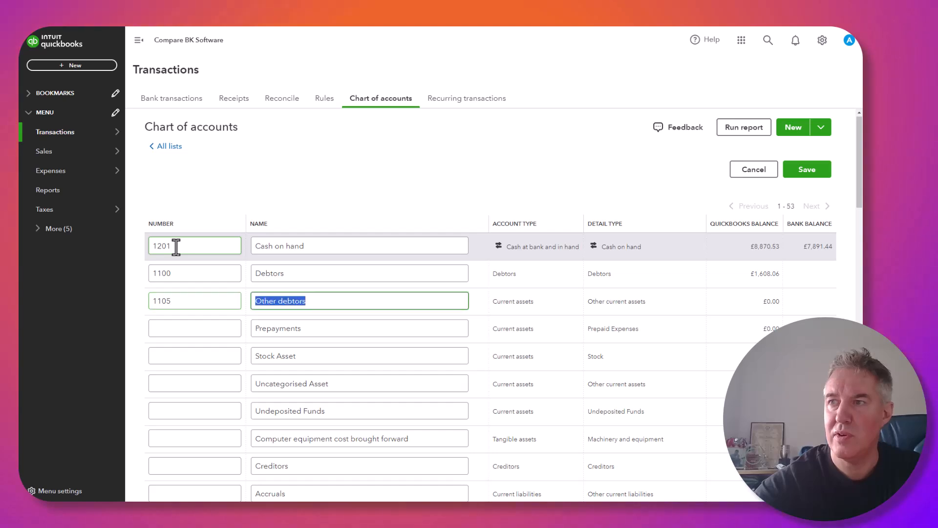
pyautogui.press('Tab')
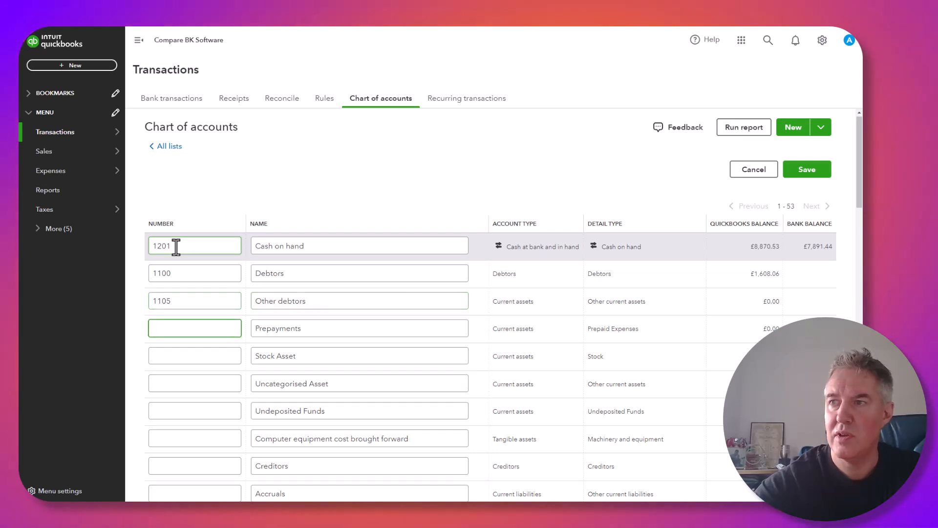
pyautogui.write('1110')
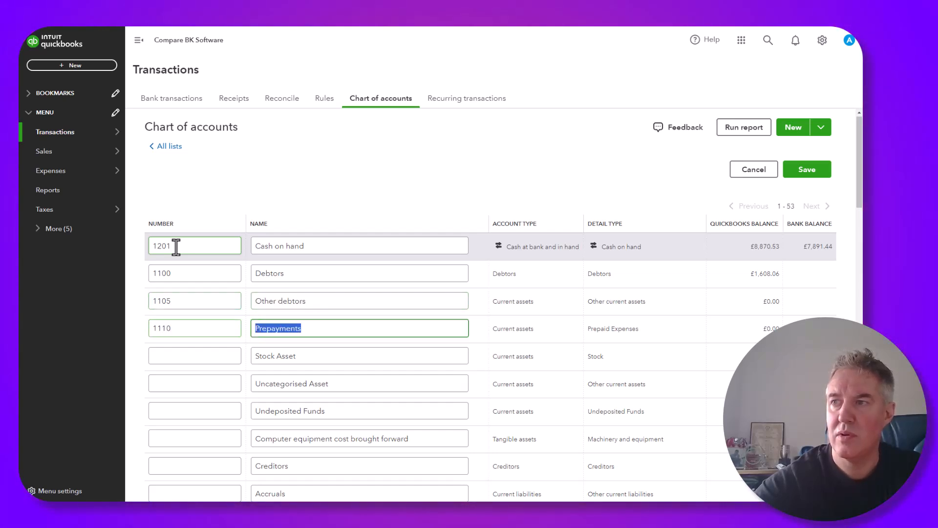
pyautogui.press('Tab')
pyautogui.press('Tab')
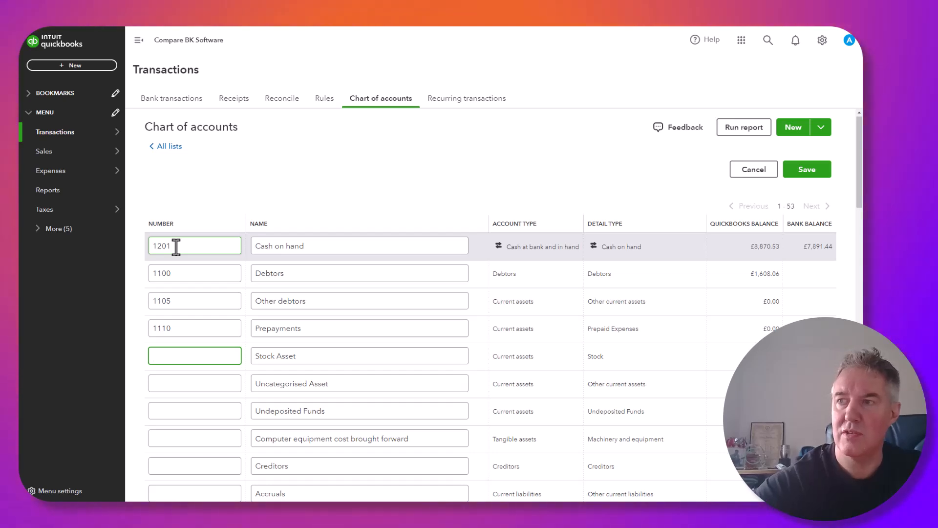
pyautogui.click(807, 169)
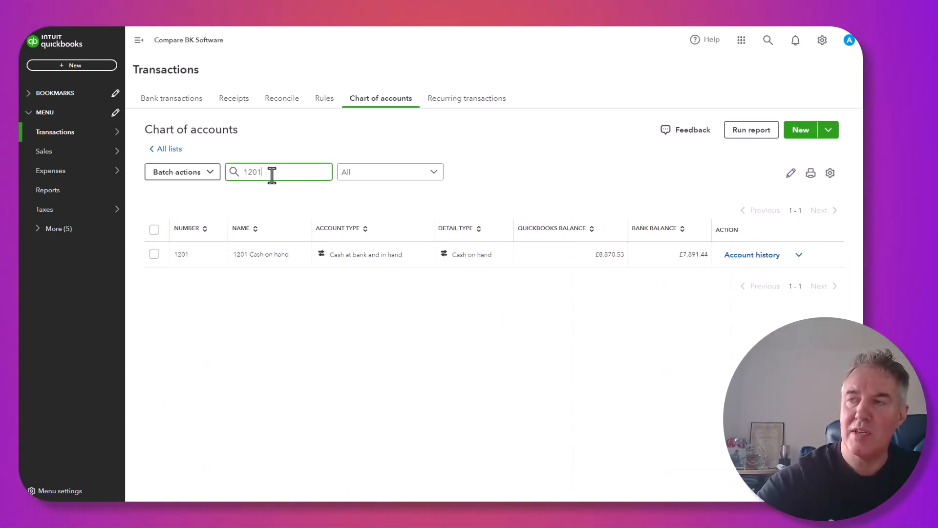
# Step: Clear the "1201" filter from the chart of accounts
pyautogui.press('BackSpace')
pyautogui.press('BackSpace')
pyautogui.press('BackSpace')
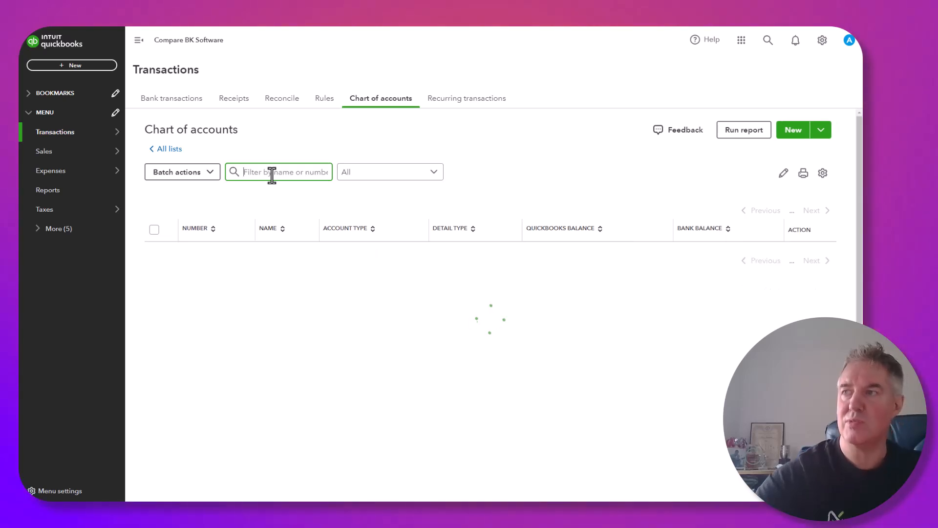